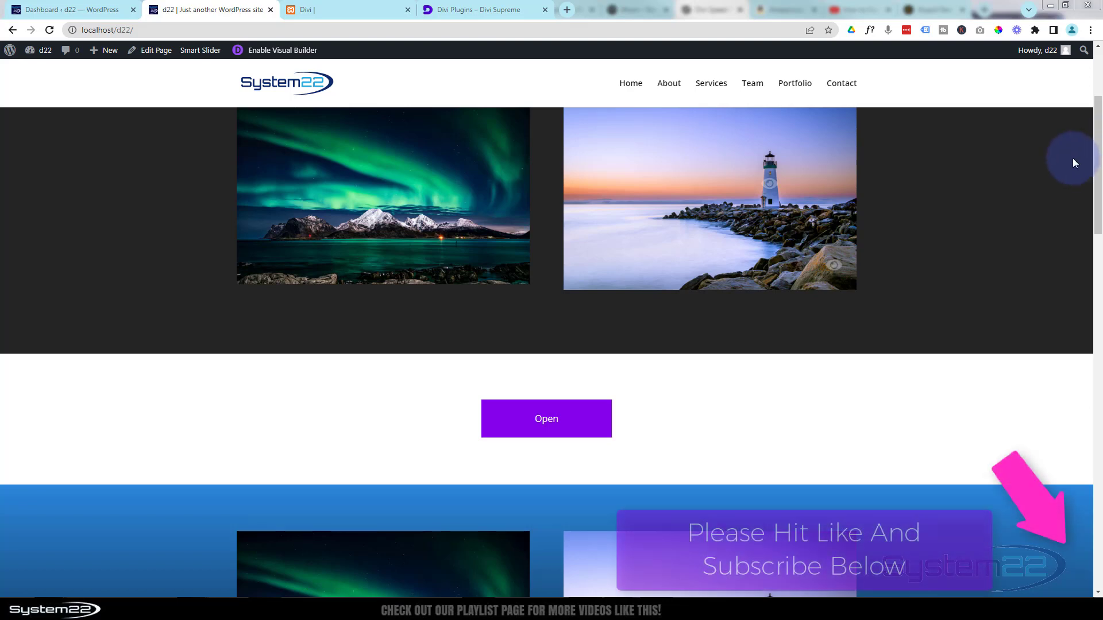
# Expand and collapse the "Open" toggle on the live page to examine its title and hidden content.
pyautogui.scroll(-3, 1089, 165)
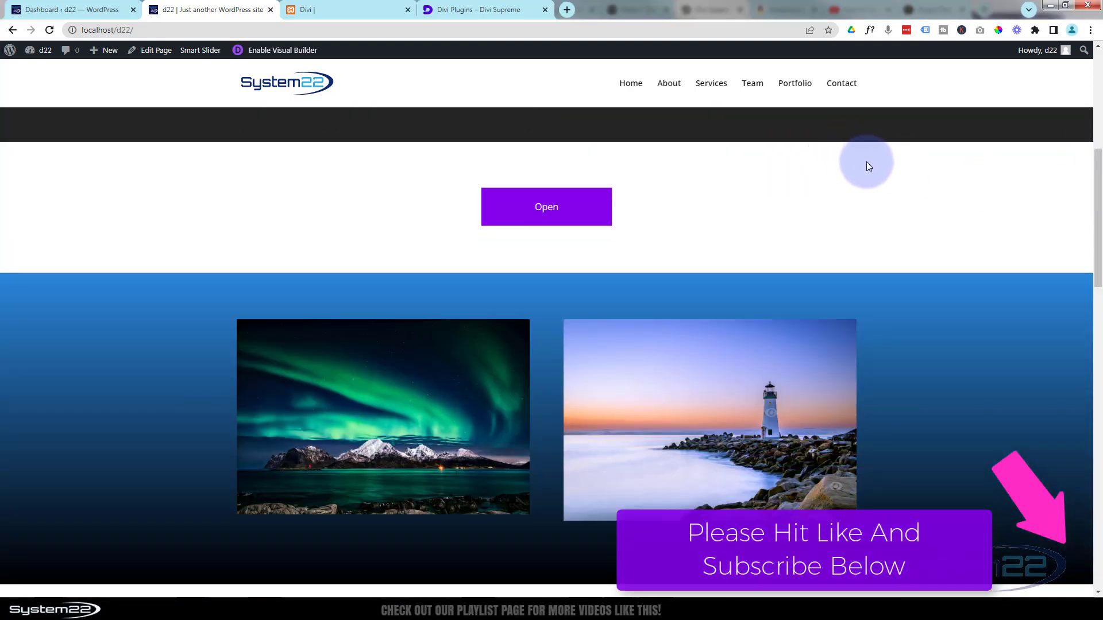
pyautogui.click(569, 208)
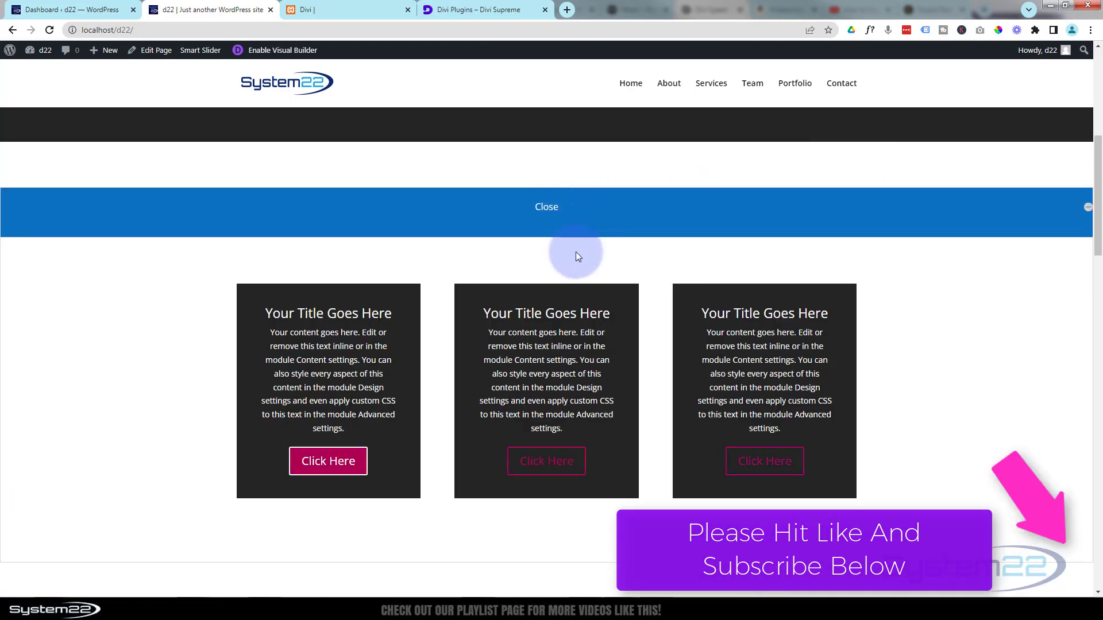
pyautogui.scroll(-3, 576, 252)
pyautogui.scroll(3, 578, 252)
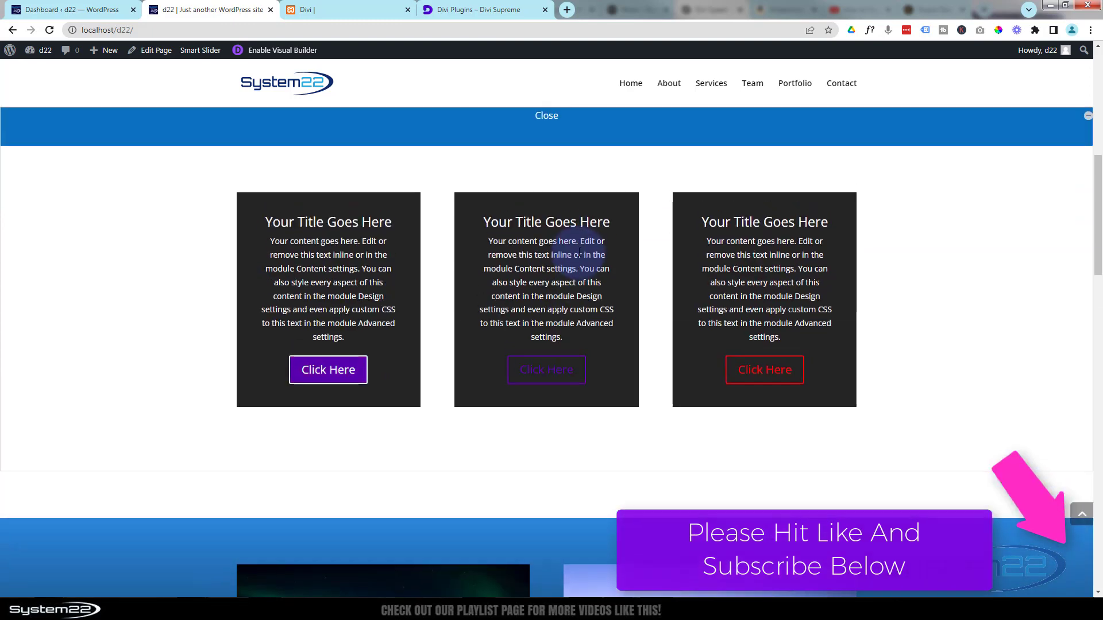
pyautogui.click(549, 208)
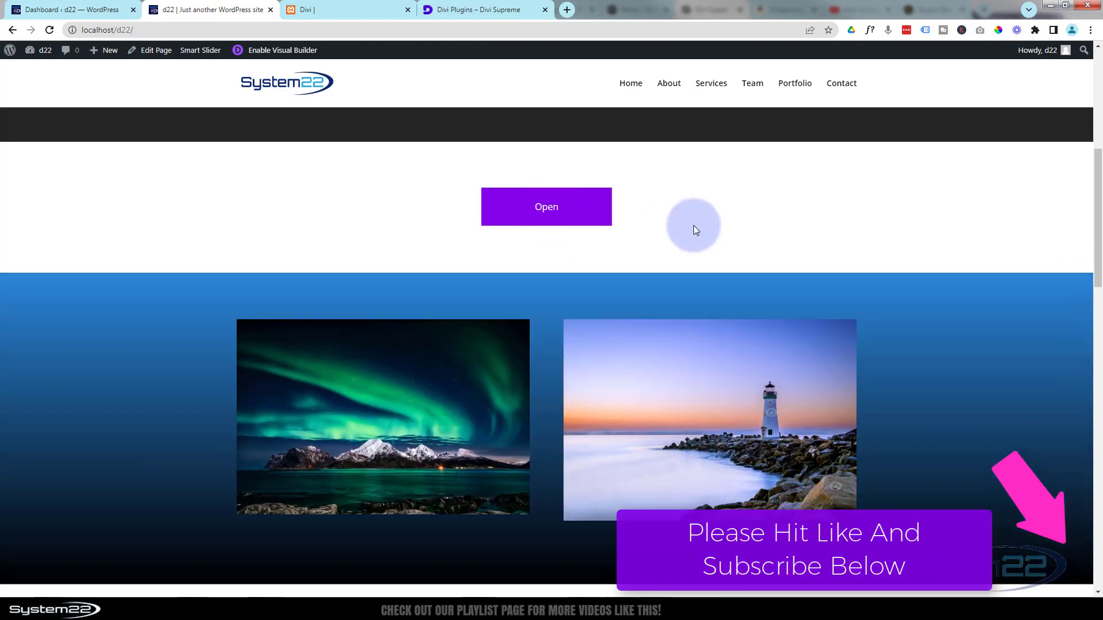
pyautogui.click(550, 209)
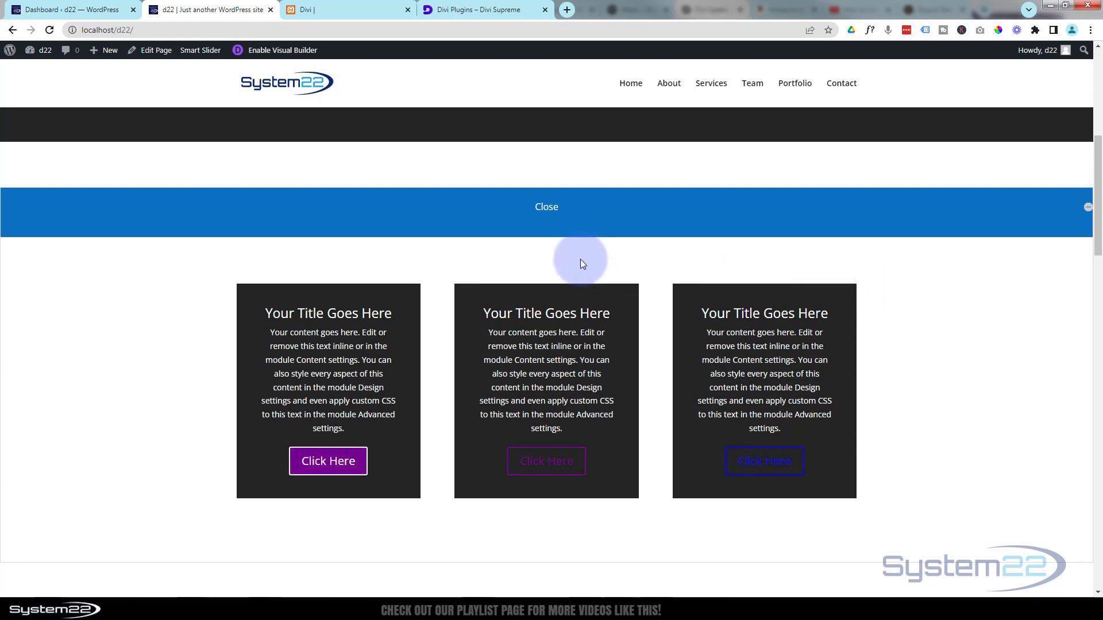
pyautogui.click(544, 213)
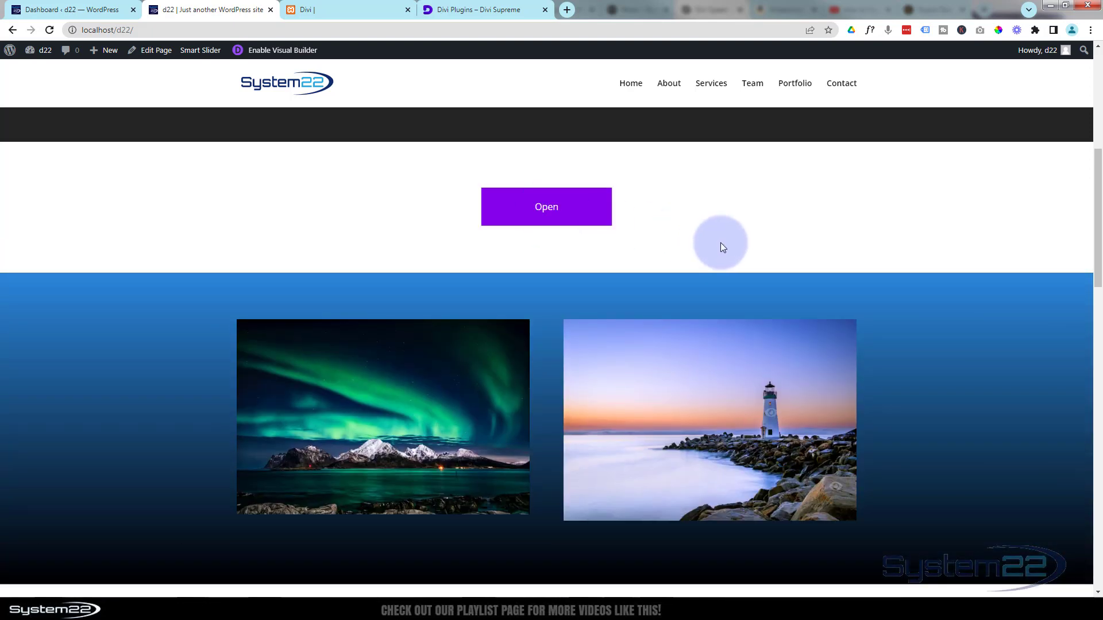
# Enable the Visual Builder and delete the white section containing the "Open" toggle.
pyautogui.click(294, 54)
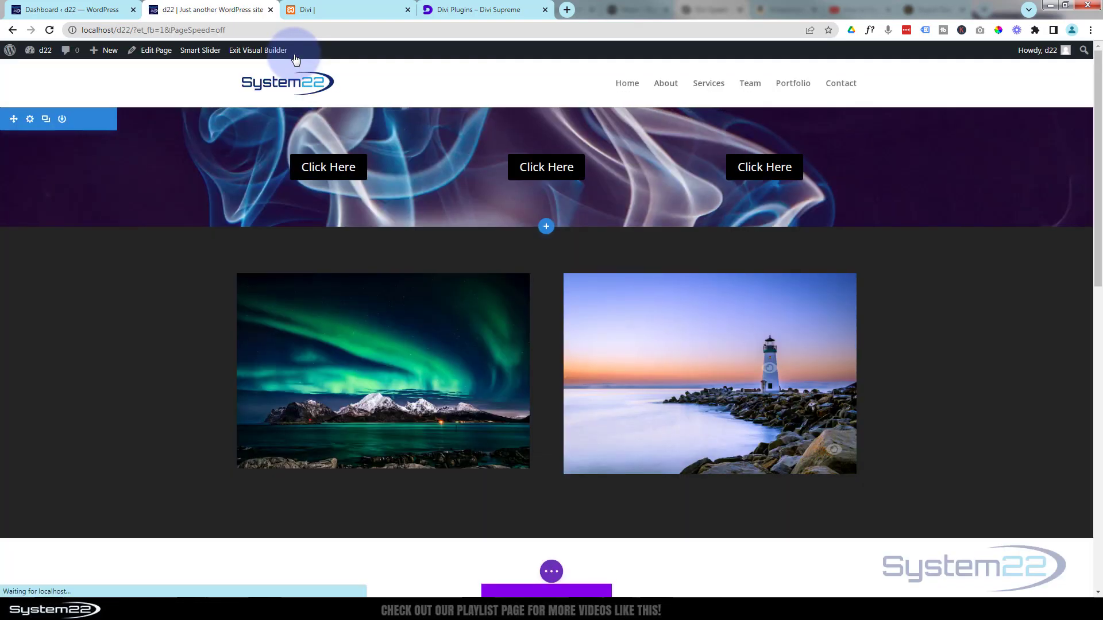
pyautogui.scroll(-3, 240, 237)
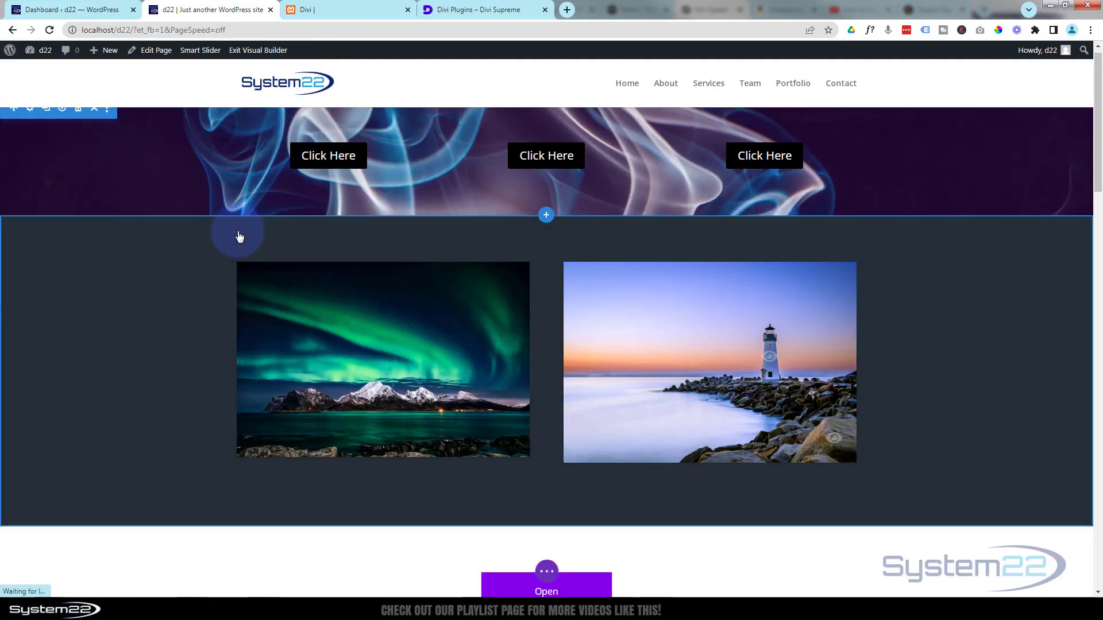
pyautogui.scroll(-1, 239, 236)
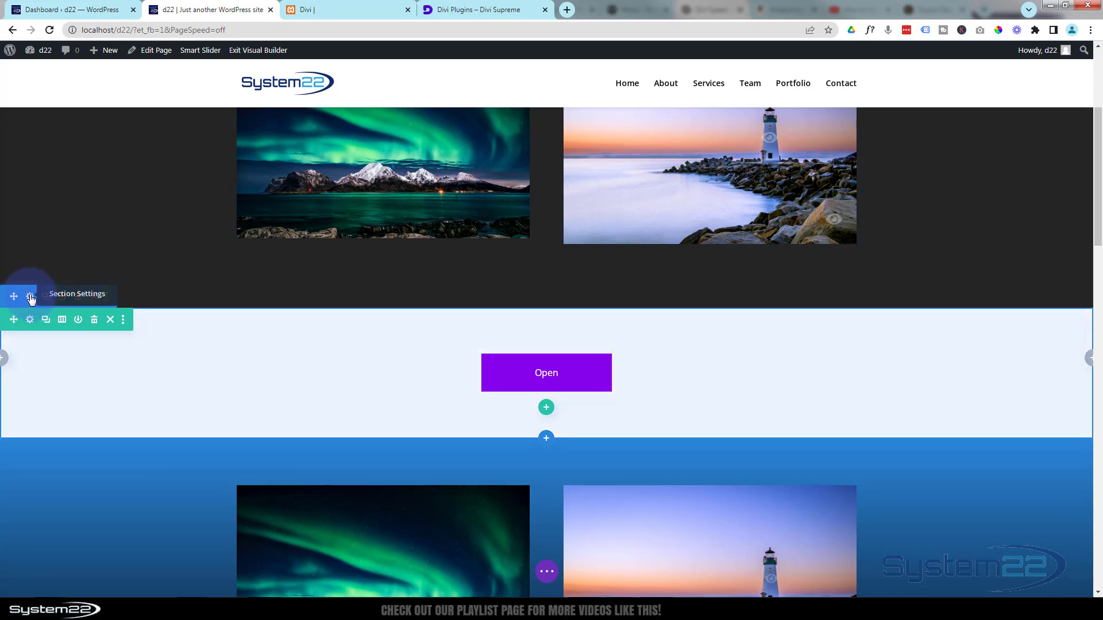
pyautogui.click(78, 297)
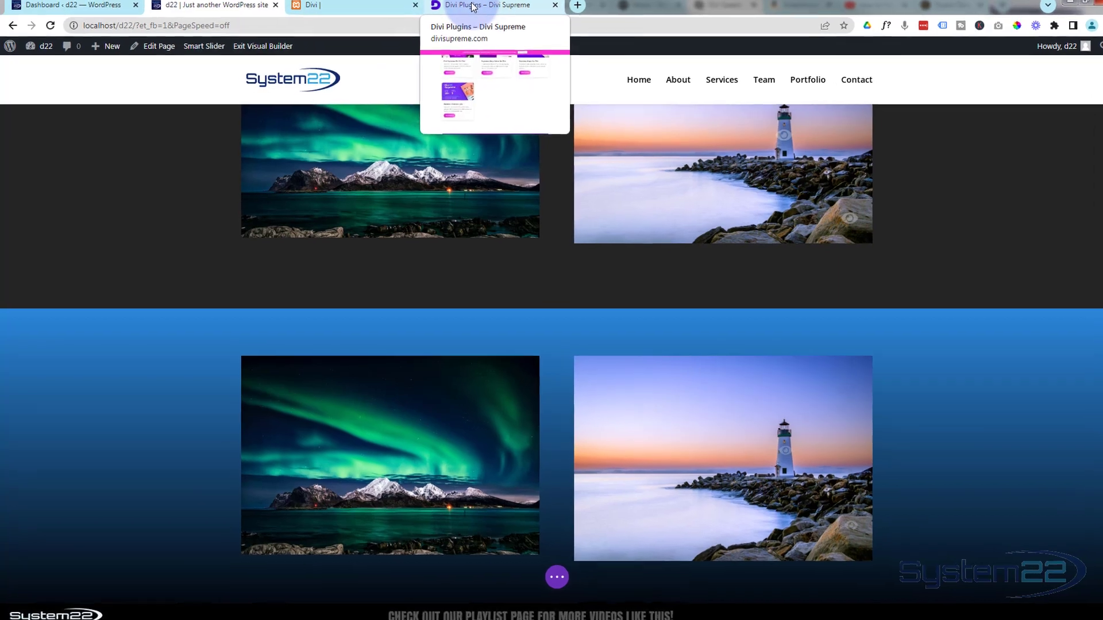
# Review the Divi Supreme plugins site and open the Supreme Modules Lite page down to its free download option.
pyautogui.click(476, 6)
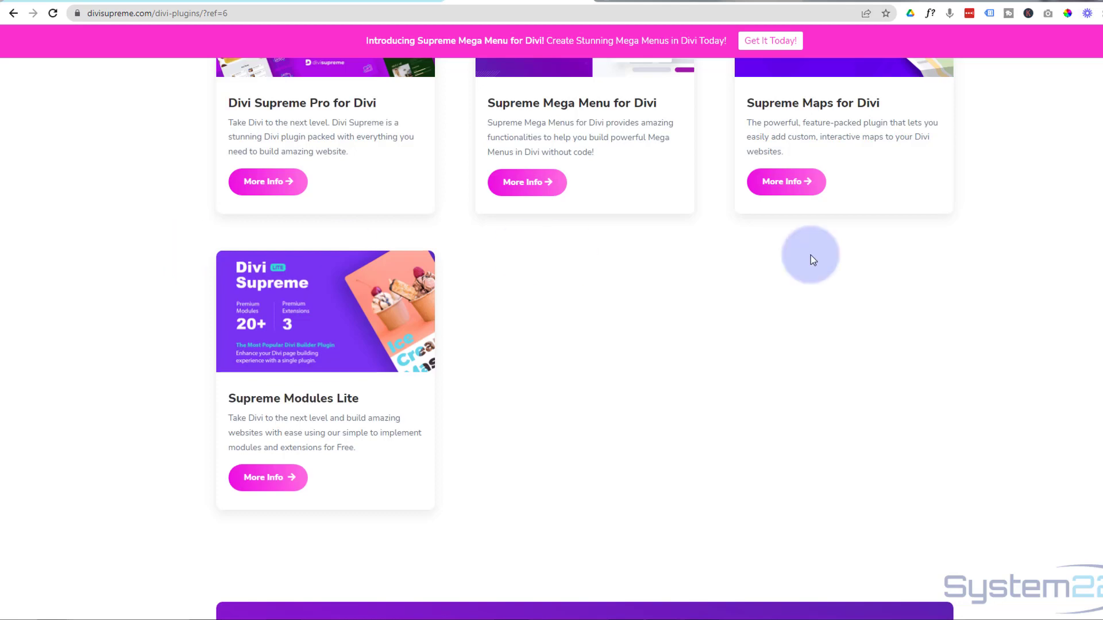
pyautogui.scroll(7, 499, 83)
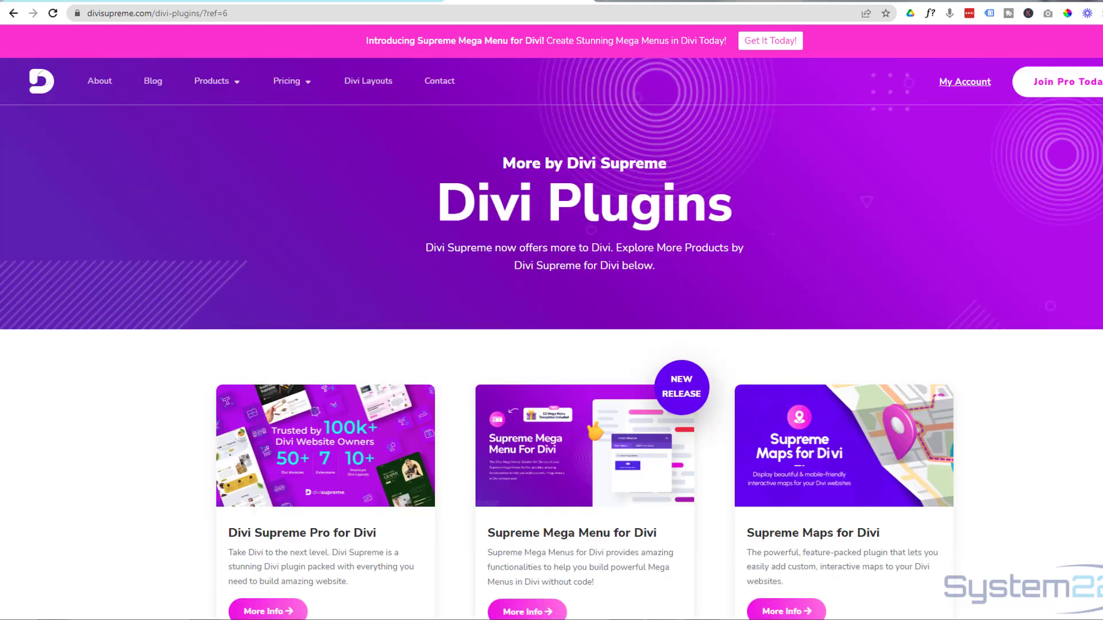
pyautogui.scroll(-7, 499, 83)
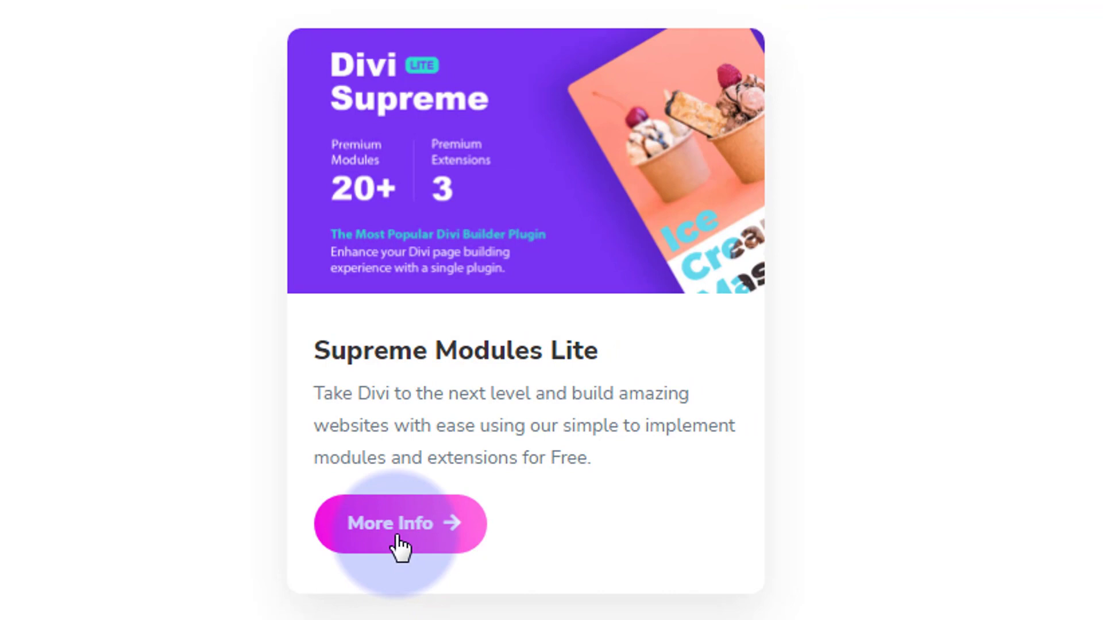
pyautogui.click(397, 537)
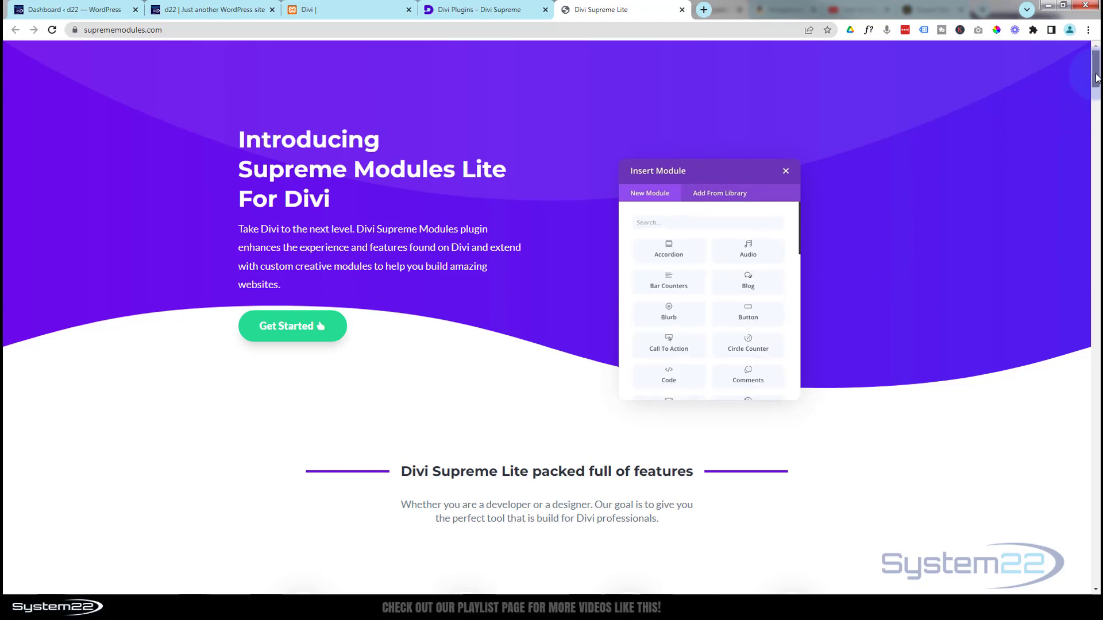
pyautogui.moveTo(1096, 77); pyautogui.dragTo(1096, 562)
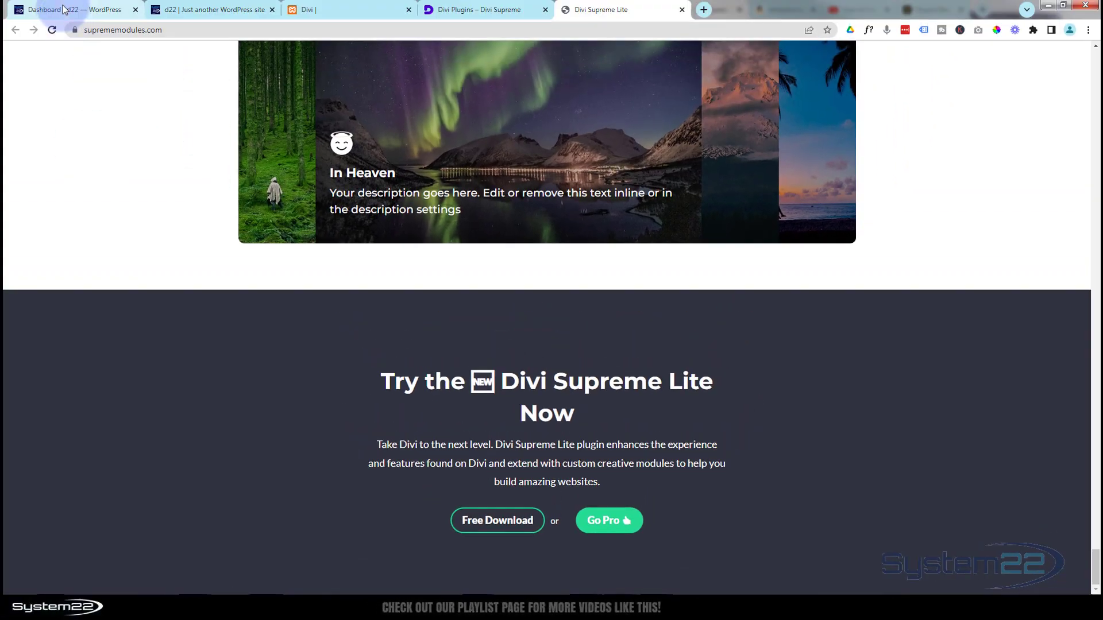
# In the WordPress dashboard, view the installed plugins and open the upload form for adding a new plugin.
pyautogui.click(63, 10)
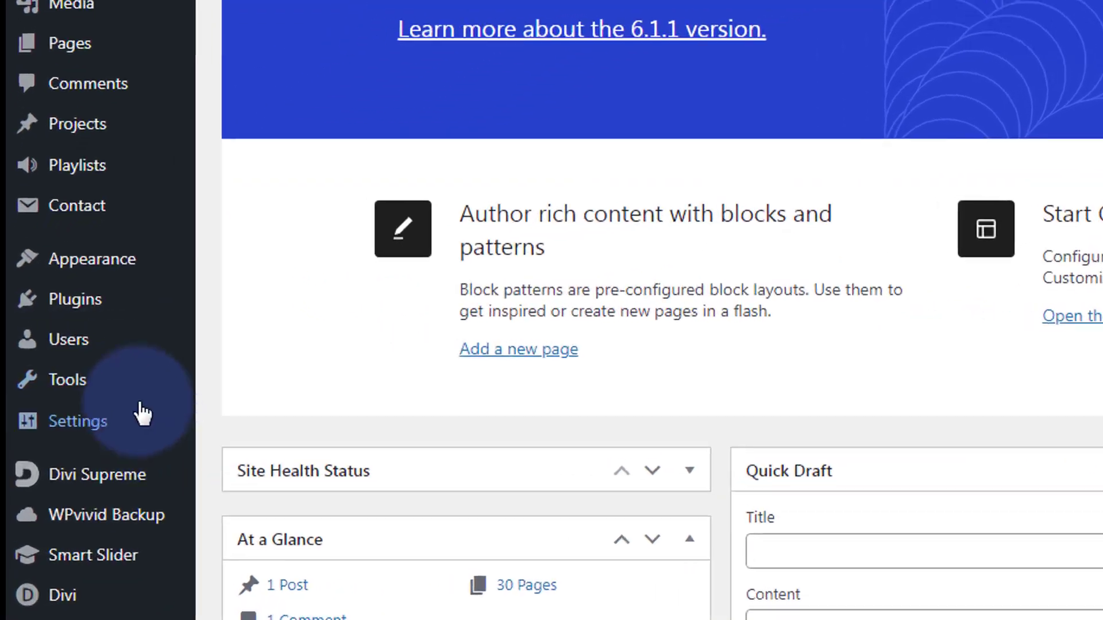
pyautogui.moveTo(43, 308)
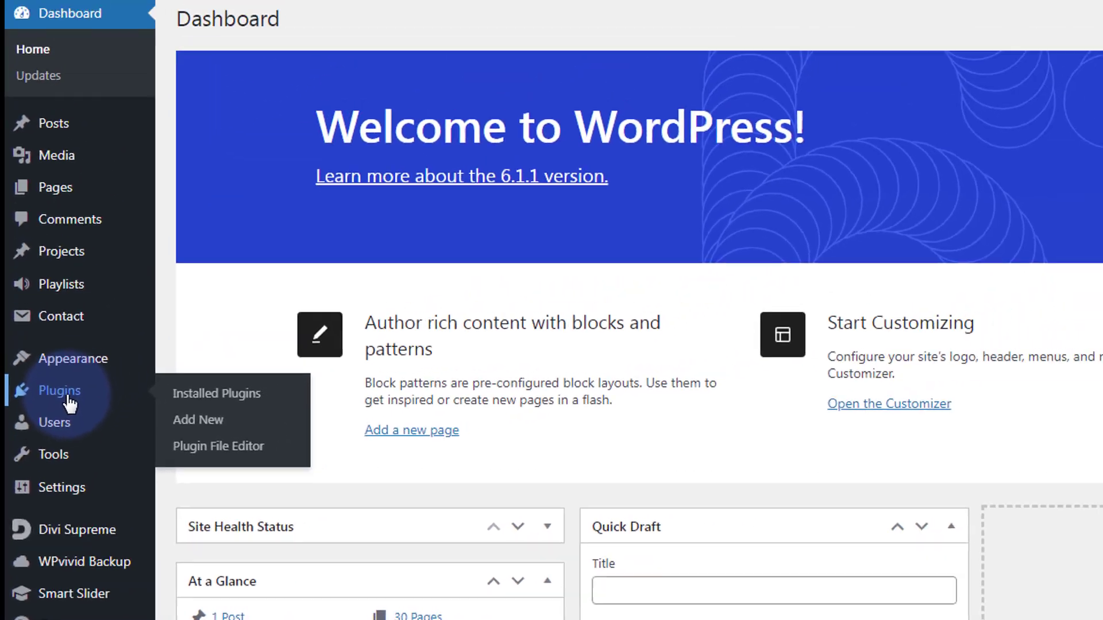
pyautogui.click(99, 309)
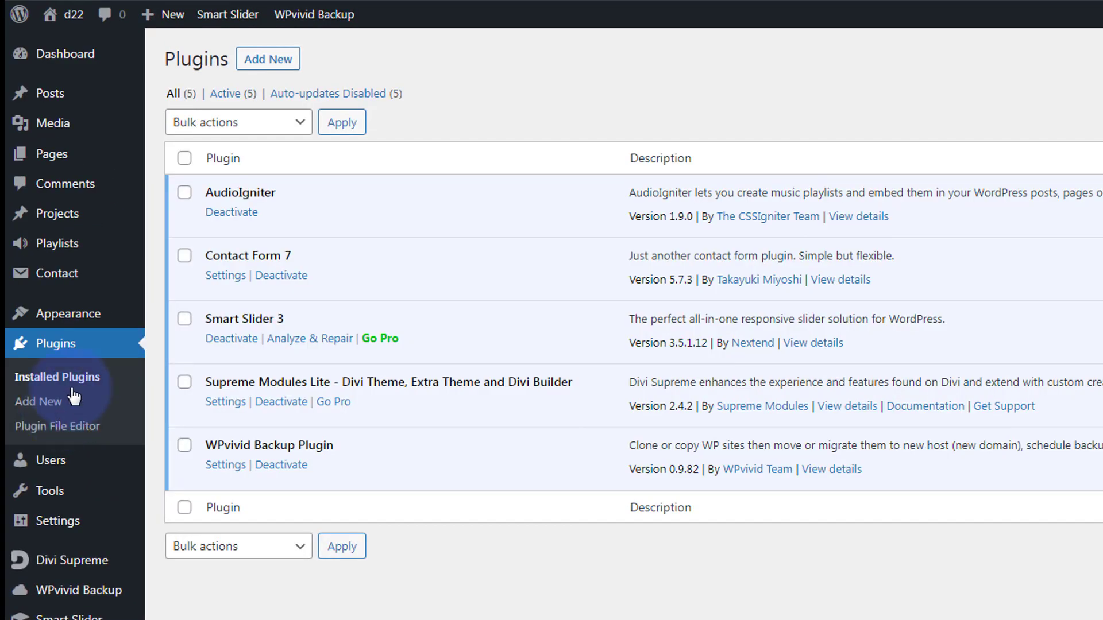
pyautogui.click(268, 62)
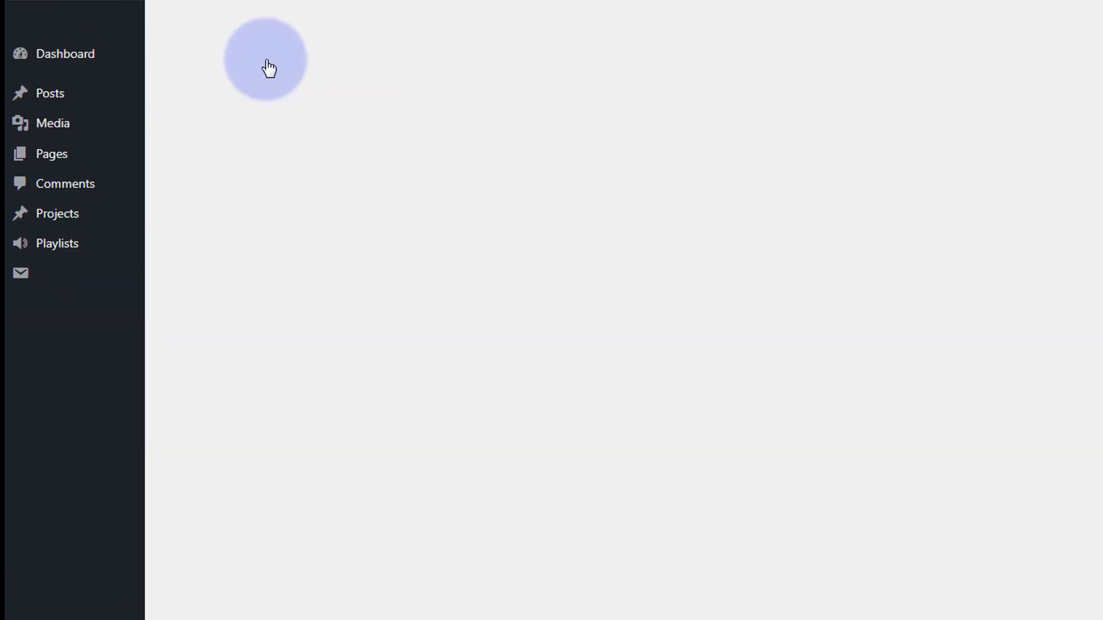
pyautogui.click(320, 64)
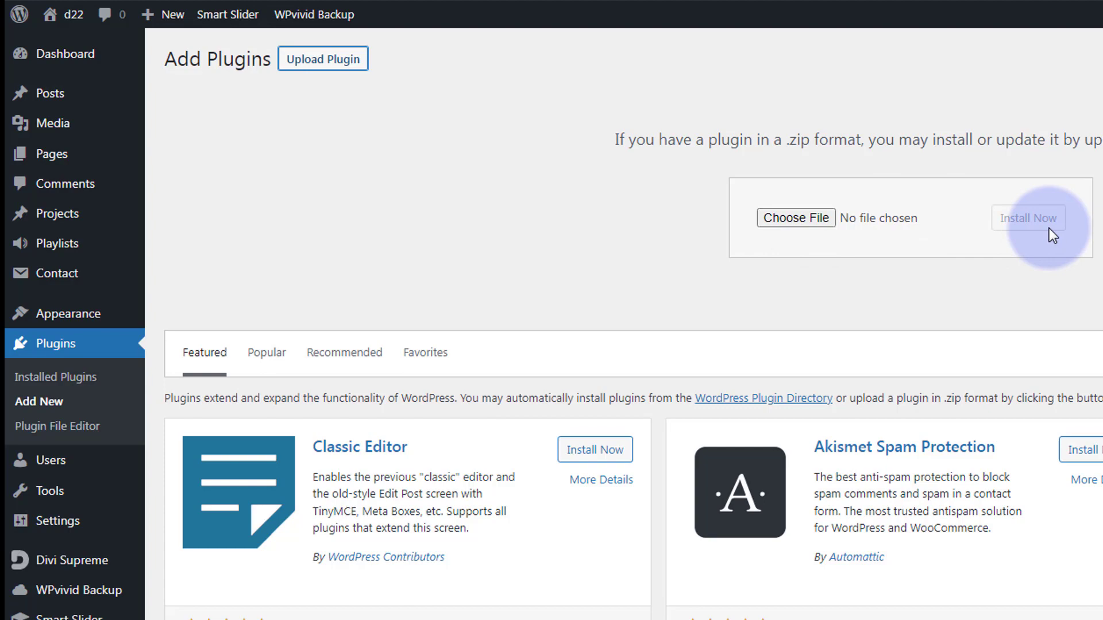
# Open the Divi Library to view the saved layouts.
pyautogui.moveTo(72, 255)
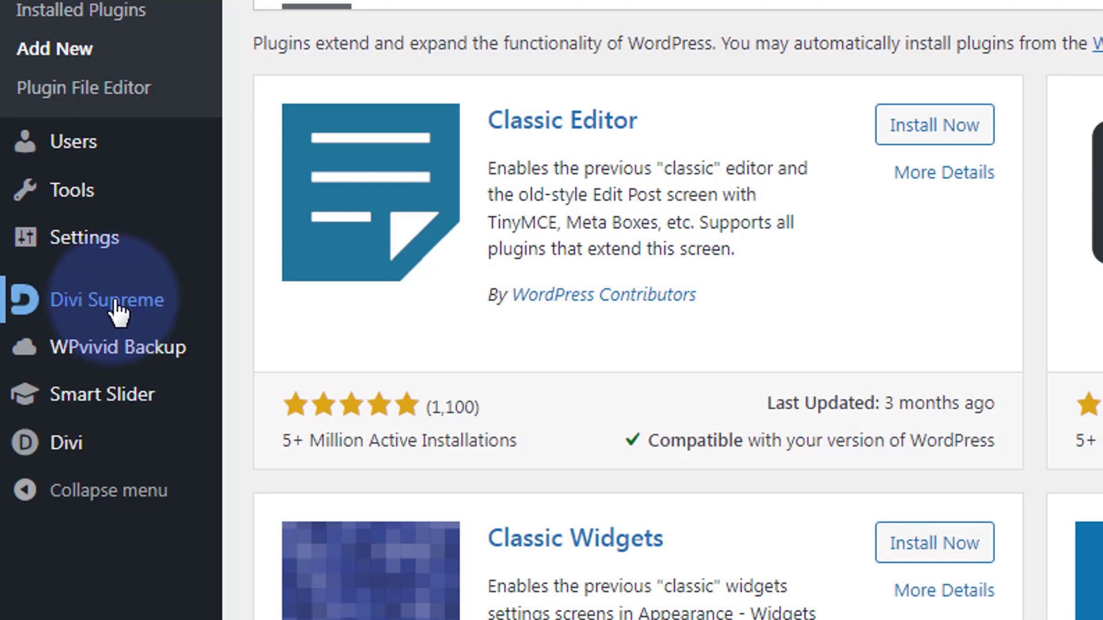
pyautogui.moveTo(140, 458)
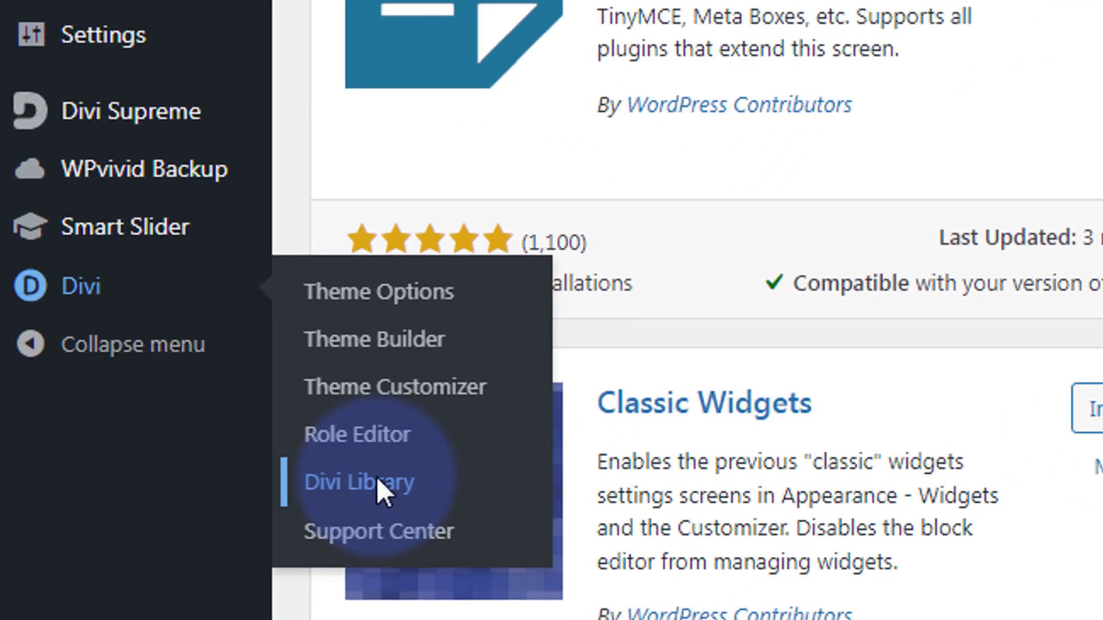
pyautogui.click(377, 475)
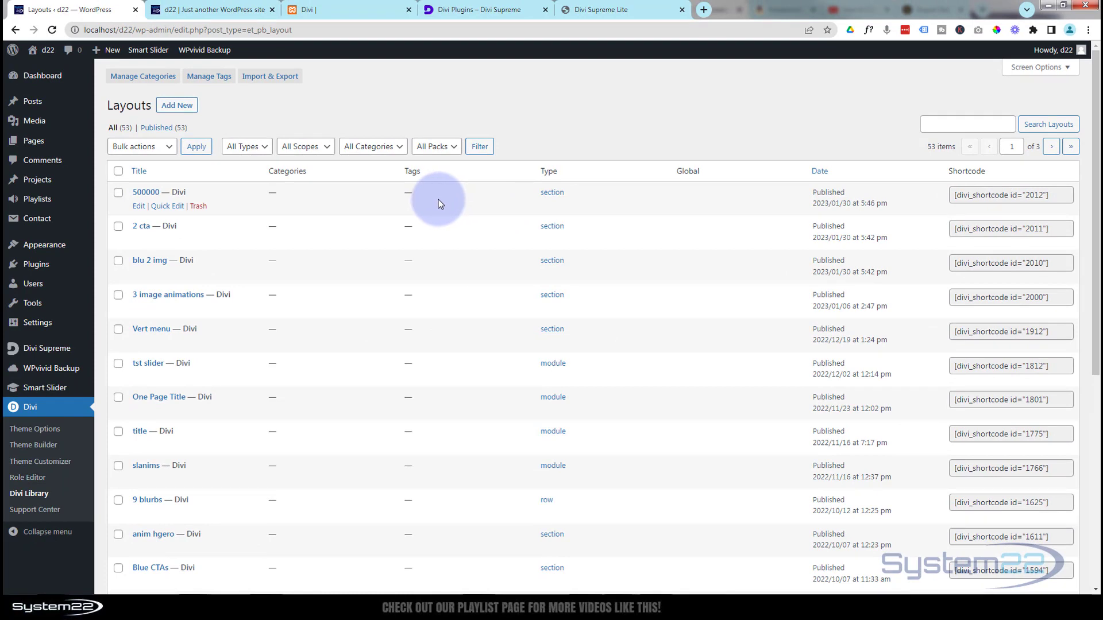
# Back in the page's Visual Builder, insert a regular section with a single-column row between the dark and blue image sections.
pyautogui.click(201, 6)
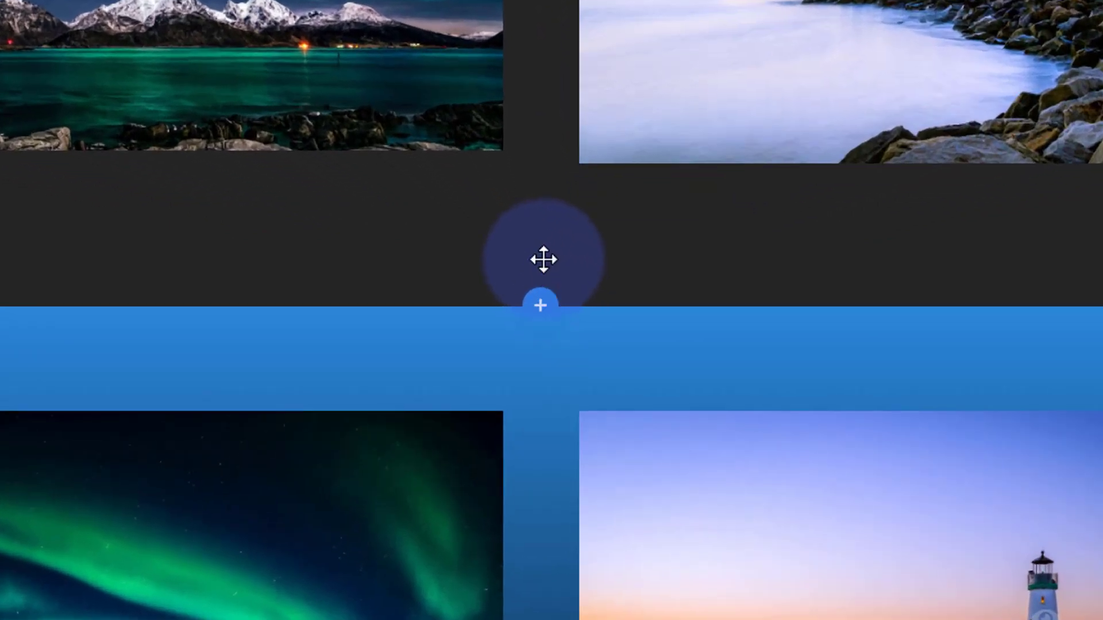
pyautogui.click(542, 314)
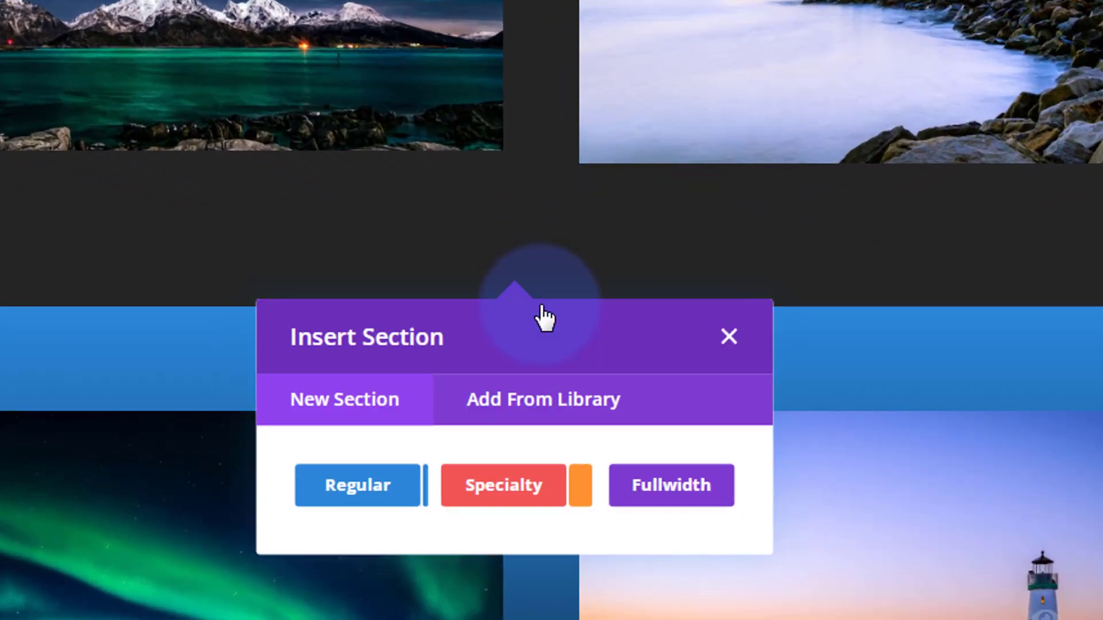
pyautogui.click(362, 493)
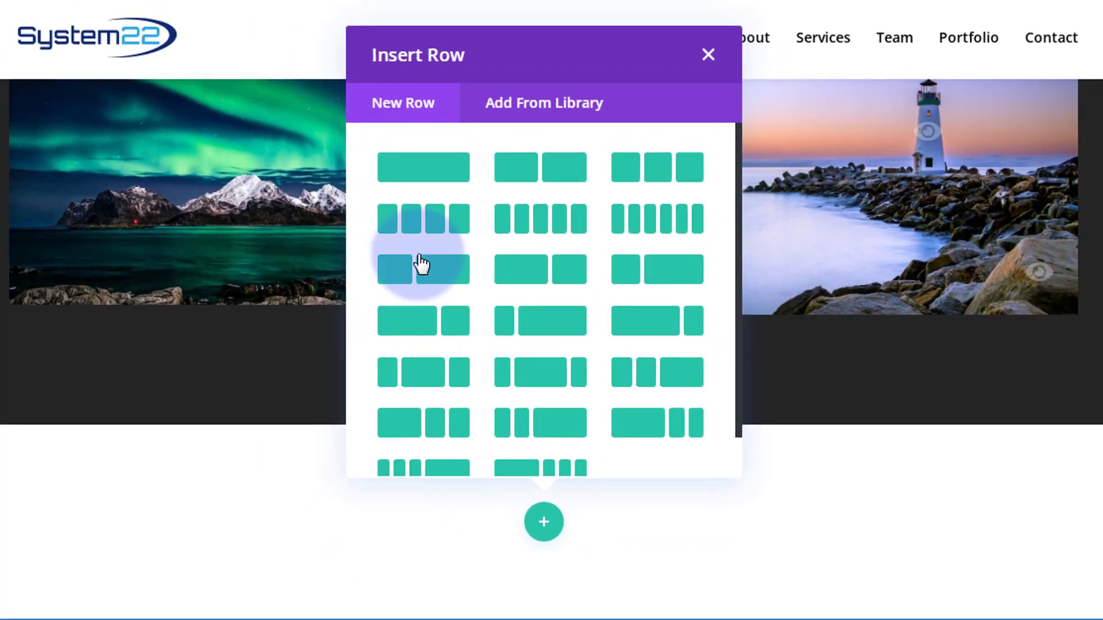
pyautogui.click(442, 174)
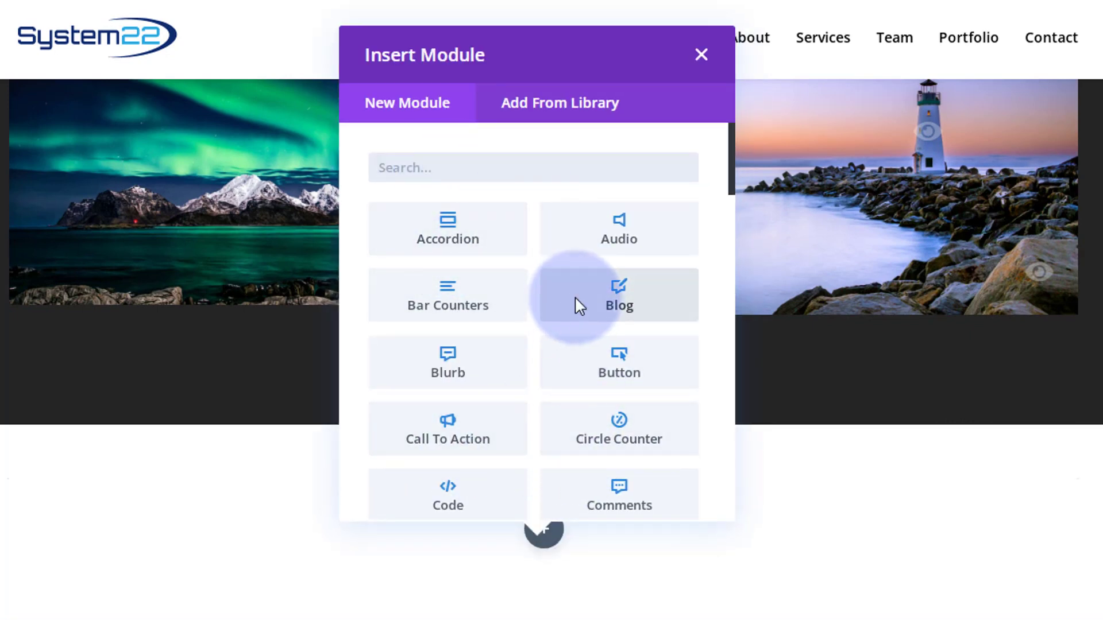
# Add a Toggle module to the new single-column row.
pyautogui.scroll(-3, 578, 305)
pyautogui.scroll(-12, 578, 306)
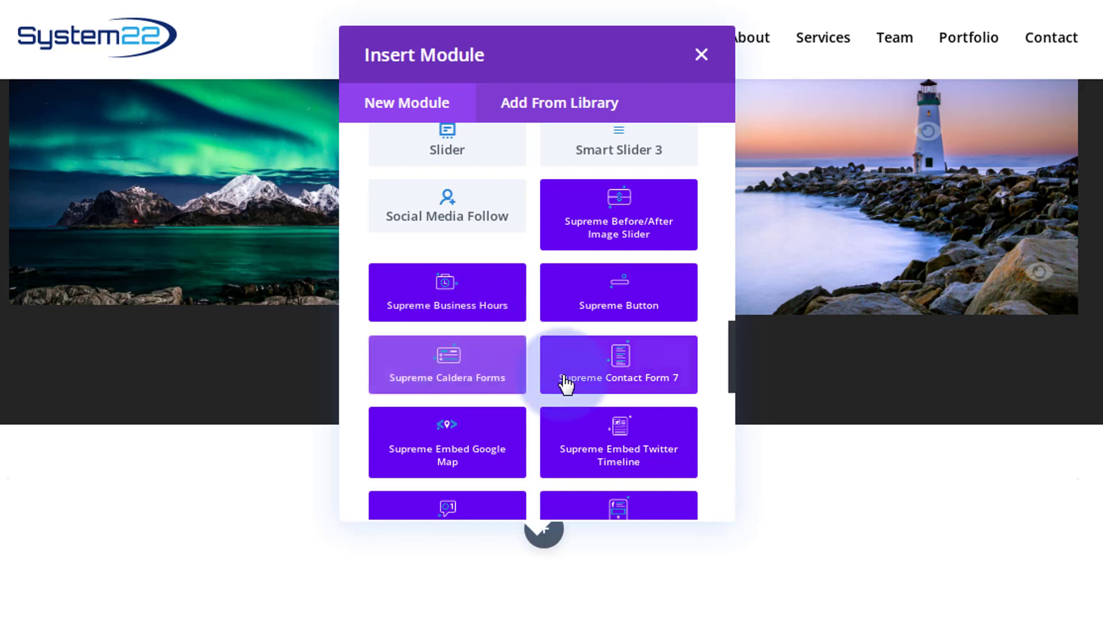
pyautogui.scroll(-10, 563, 380)
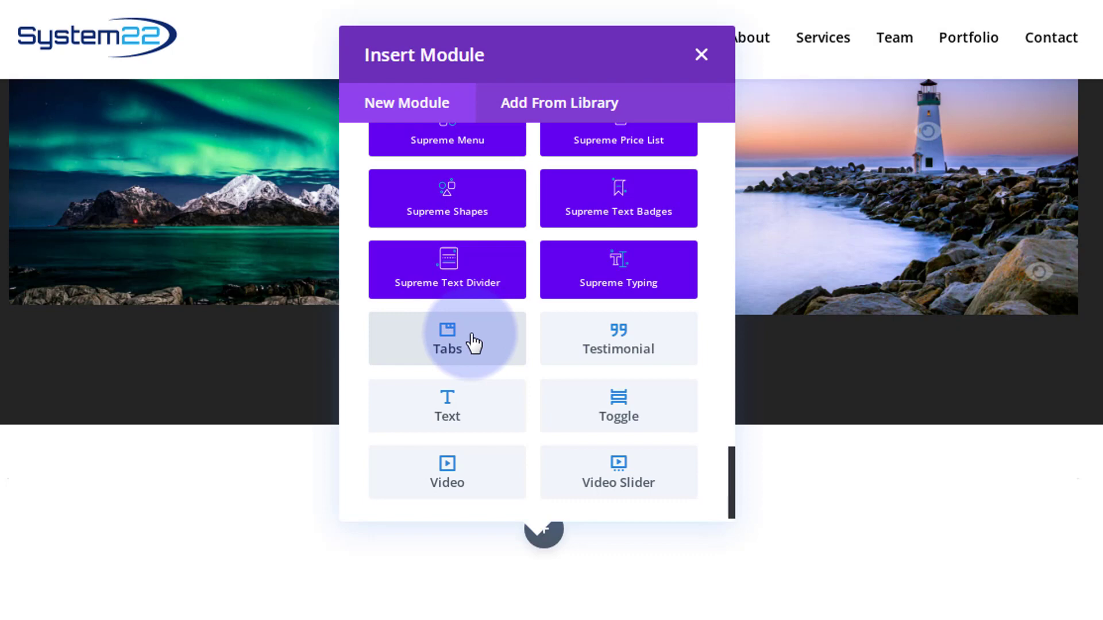
pyautogui.click(623, 418)
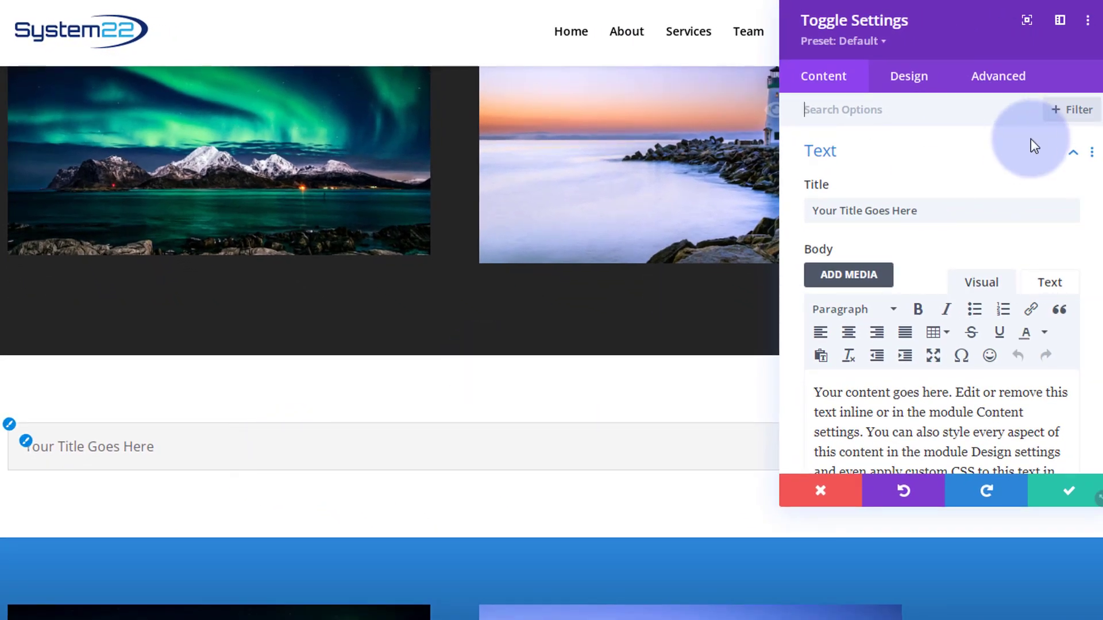
# Set the toggle's title to "Open" and its hover title to "Close".
pyautogui.moveTo(934, 211); pyautogui.dragTo(806, 205)
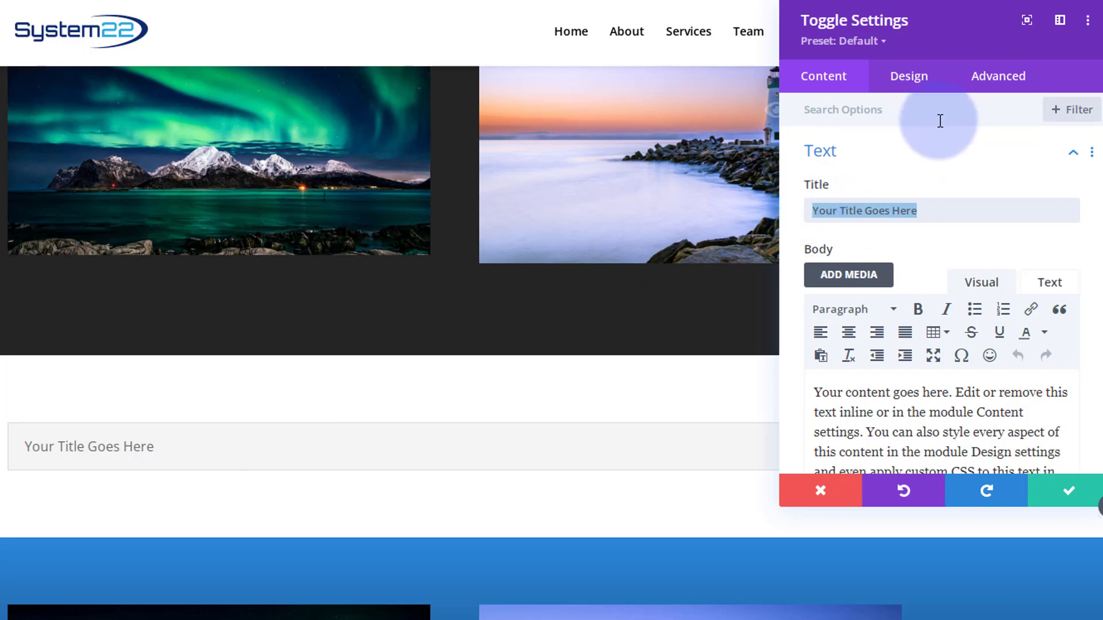
pyautogui.write('Open')
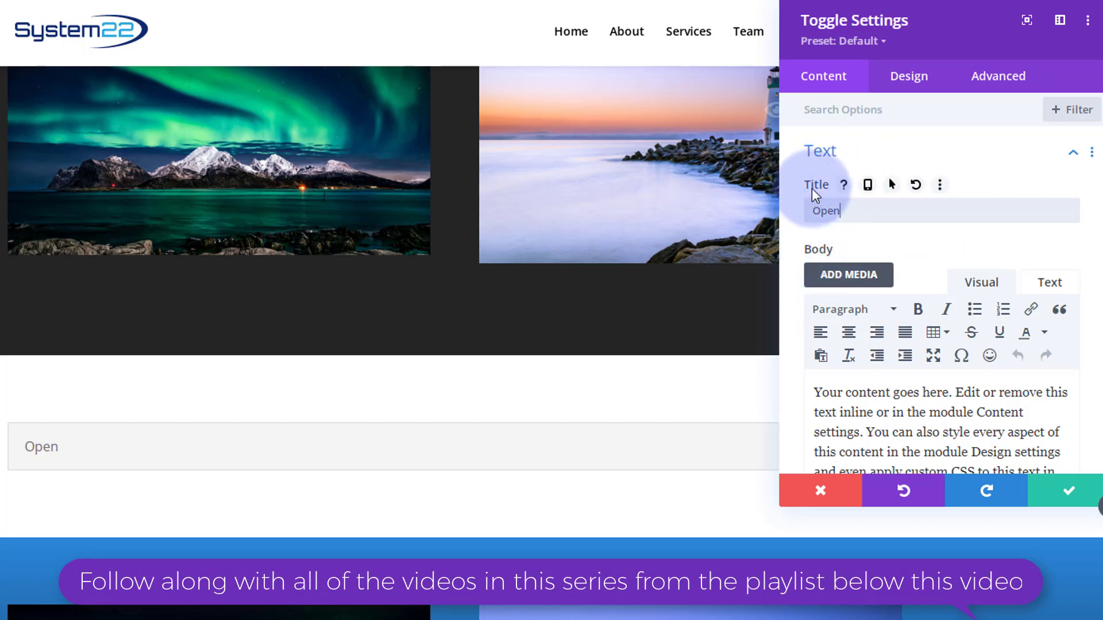
pyautogui.click(893, 185)
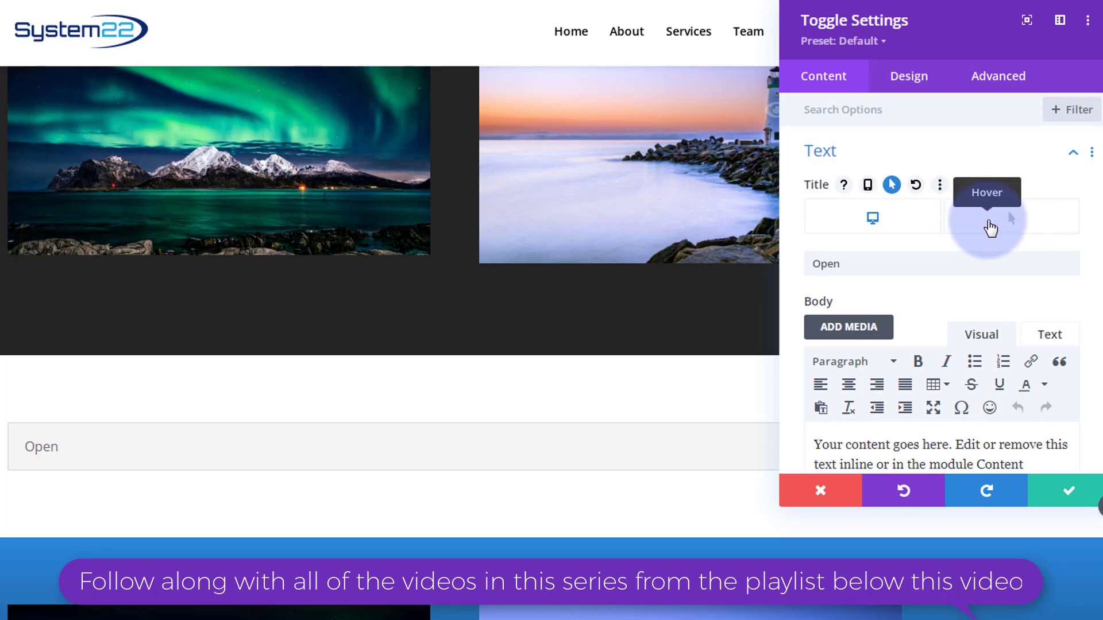
pyautogui.click(991, 228)
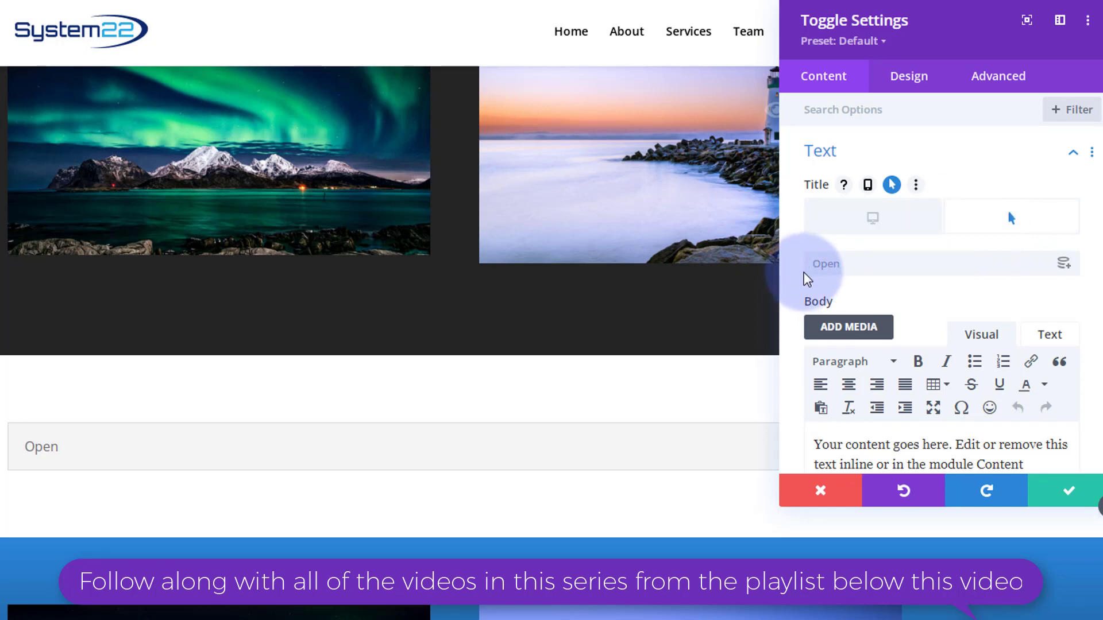
pyautogui.click(812, 263)
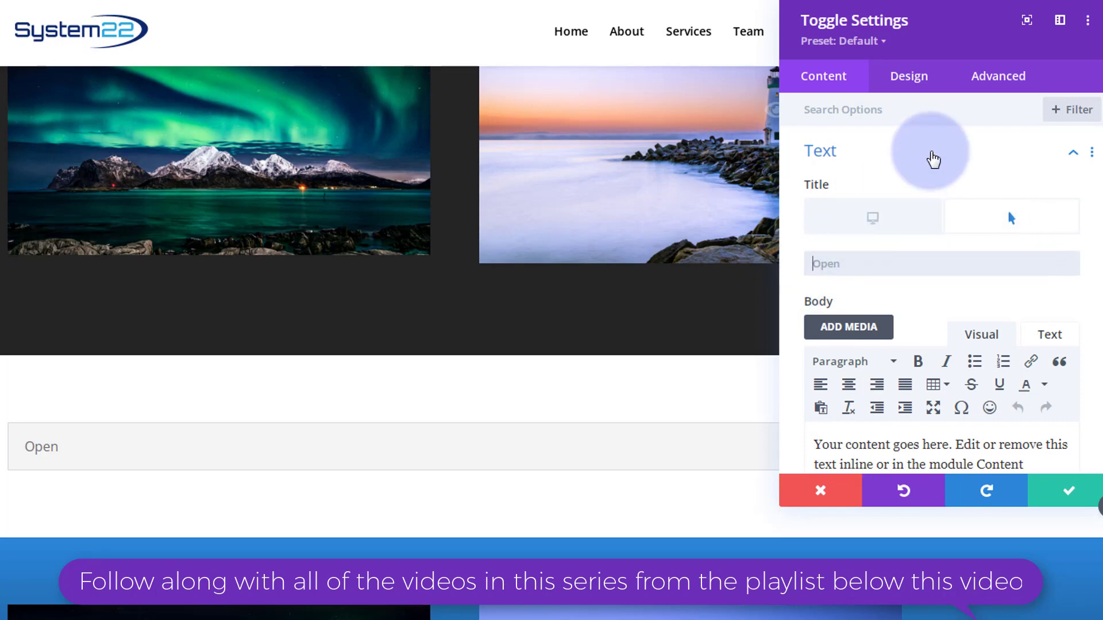
pyautogui.write('Close')
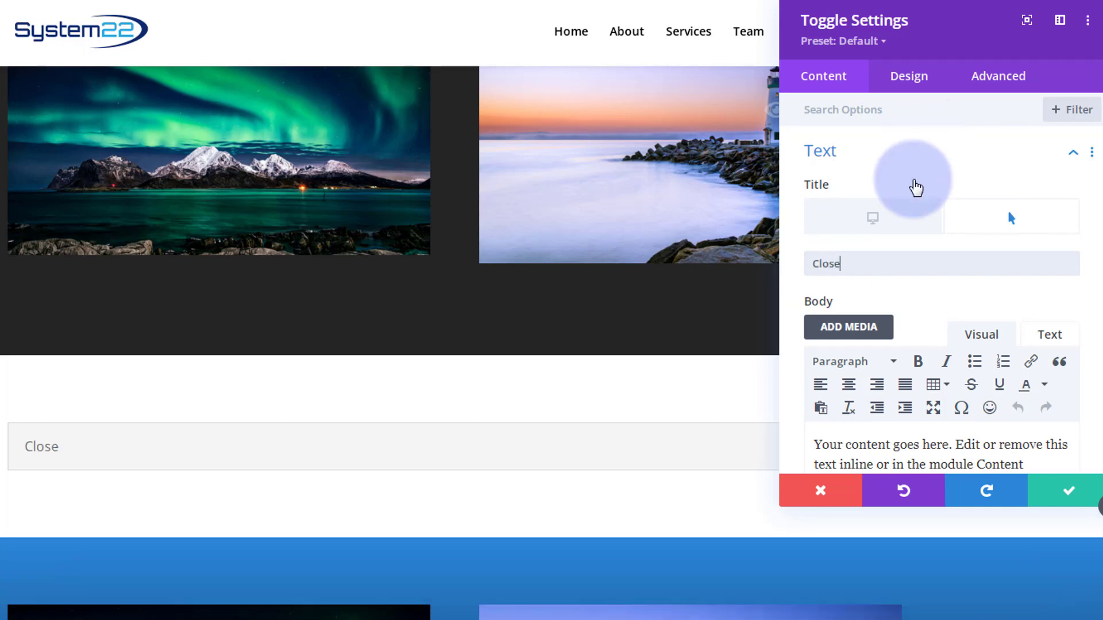
pyautogui.click(873, 222)
# Delete all placeholder body text from the toggle and save the module settings.
pyautogui.scroll(-4, 955, 216)
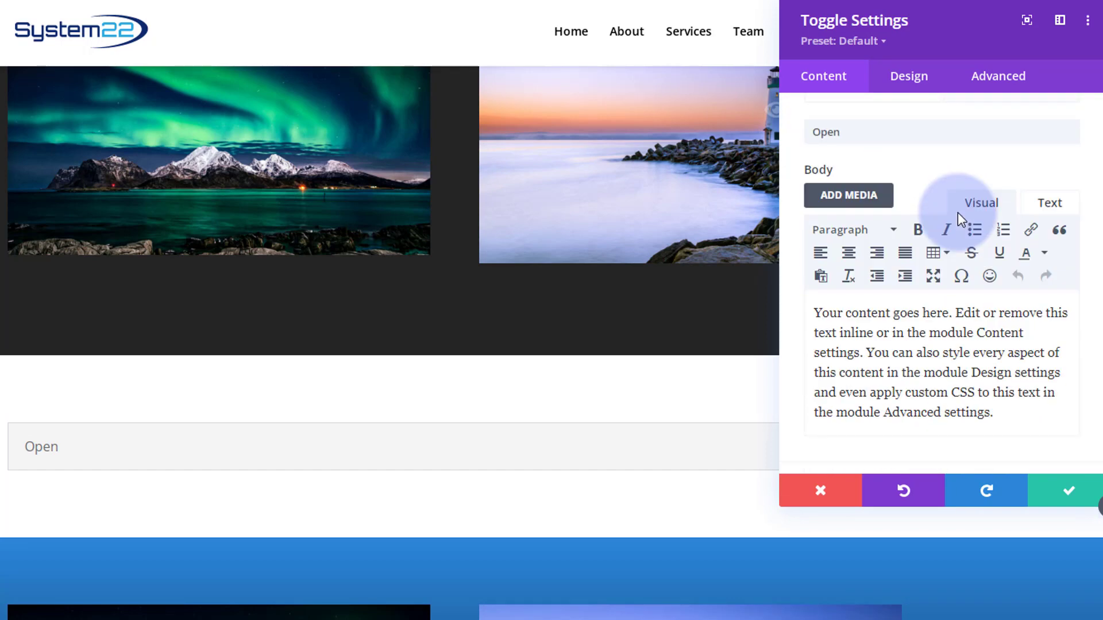
pyautogui.click(834, 205)
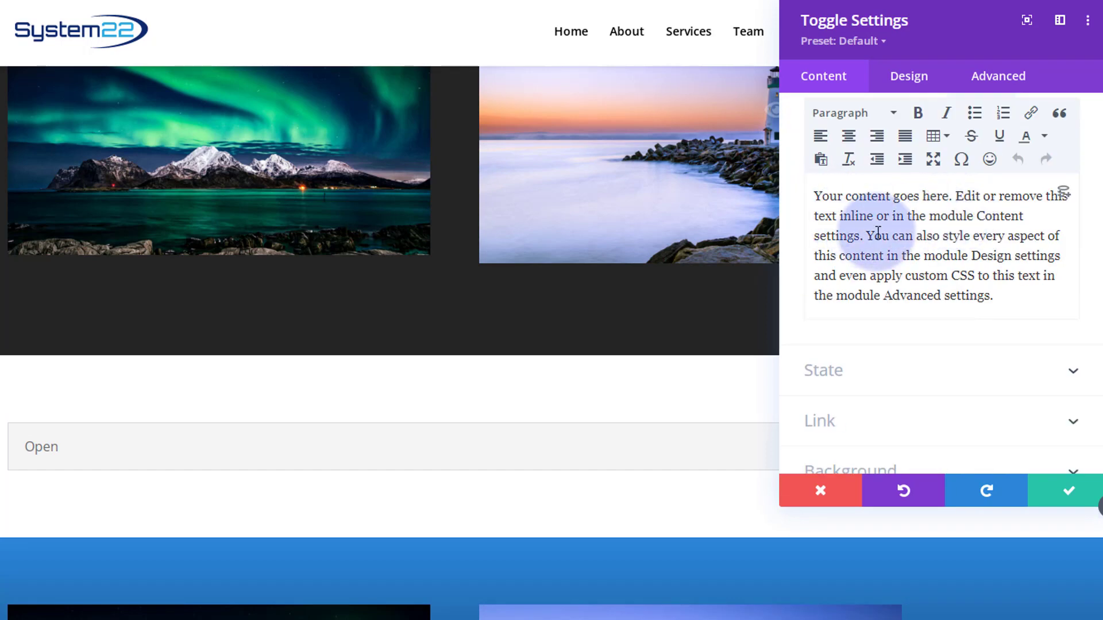
pyautogui.scroll(2, 877, 233)
pyautogui.scroll(-2, 919, 276)
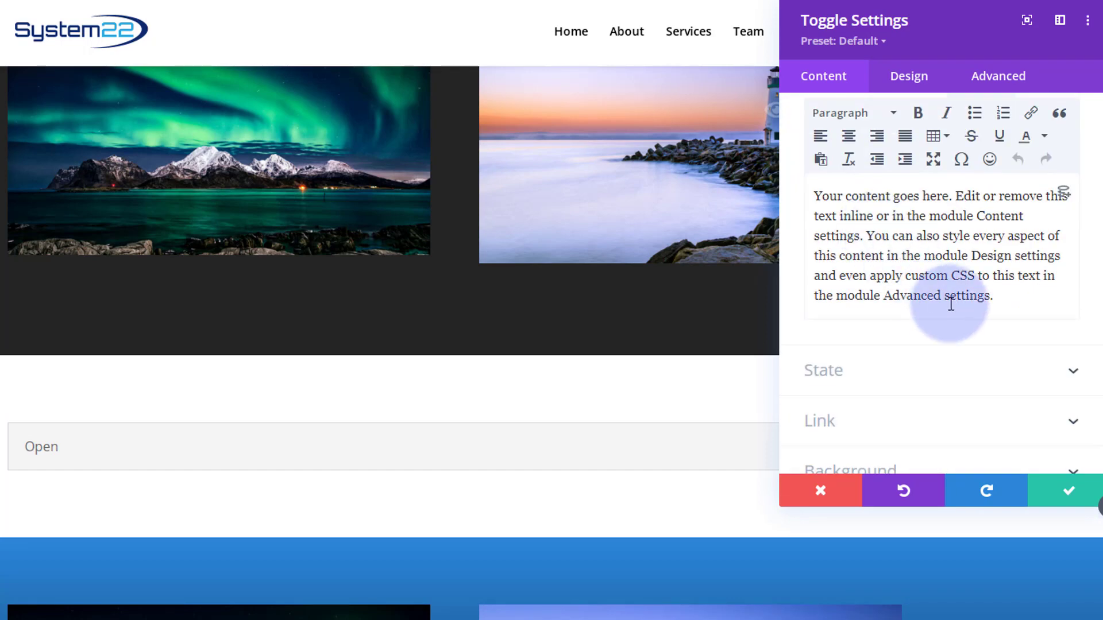
pyautogui.moveTo(1003, 299); pyautogui.dragTo(929, 277)
pyautogui.moveTo(863, 219); pyautogui.dragTo(810, 193)
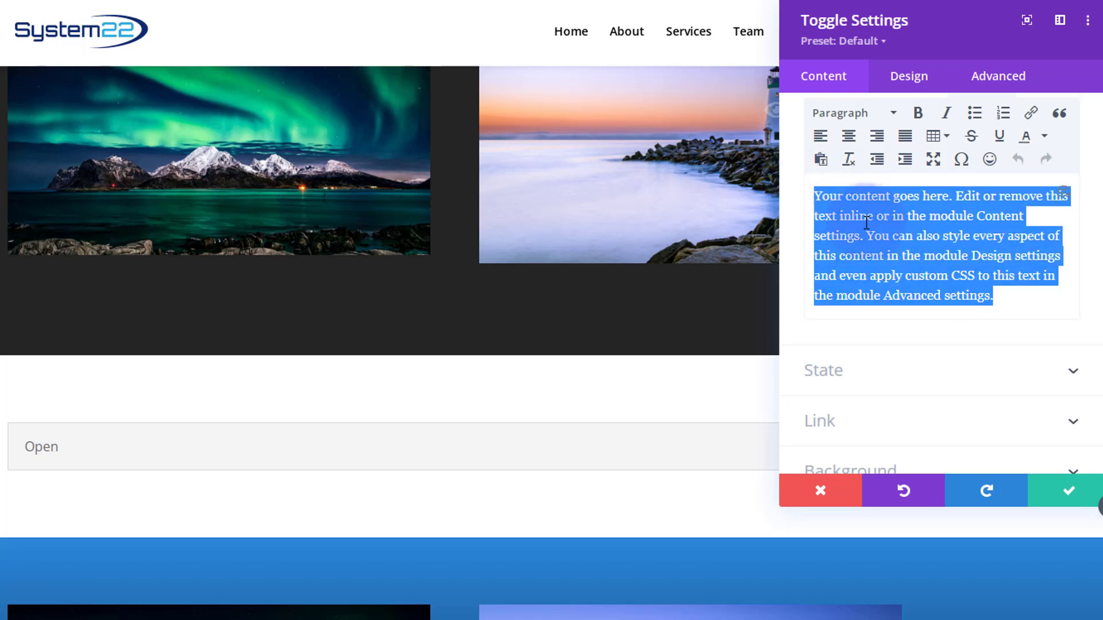
pyautogui.press('BackSpace')
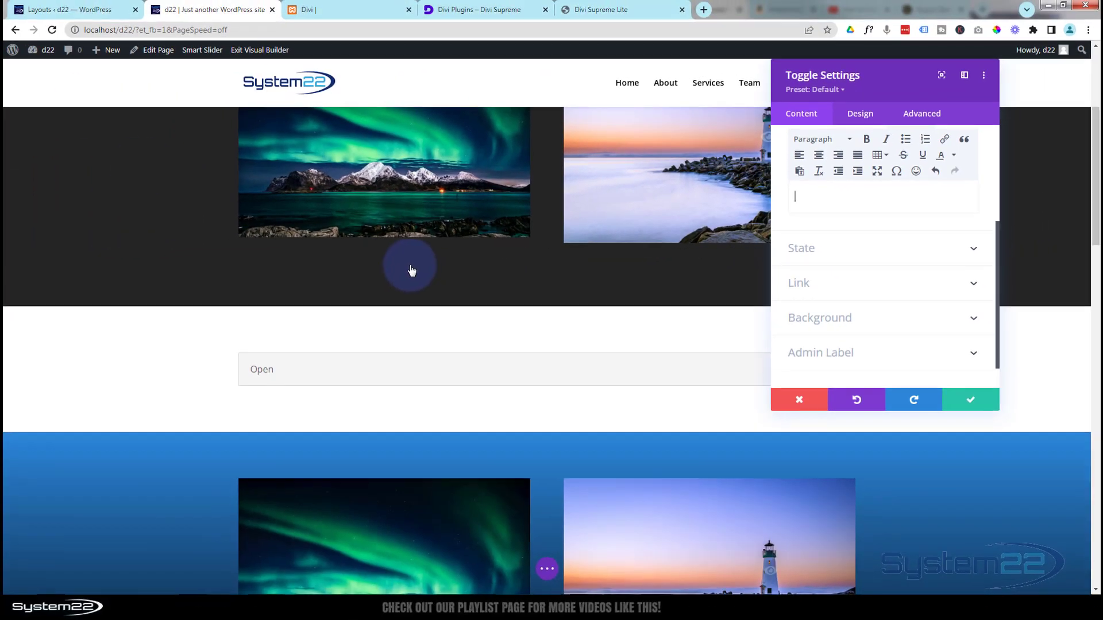
pyautogui.scroll(-3, 165, 483)
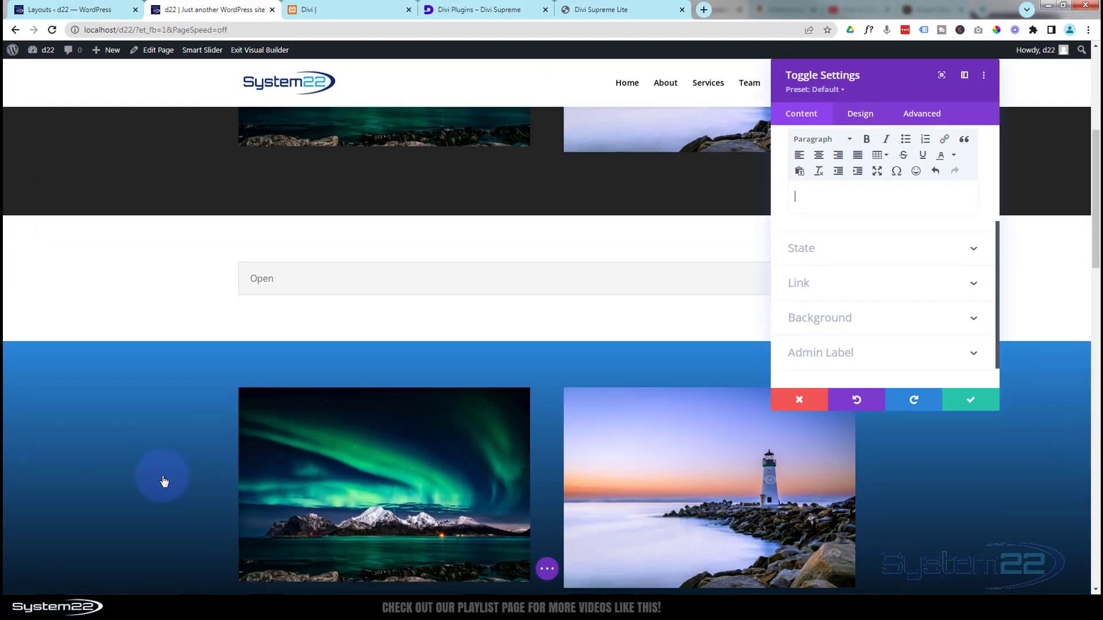
pyautogui.scroll(7, 163, 483)
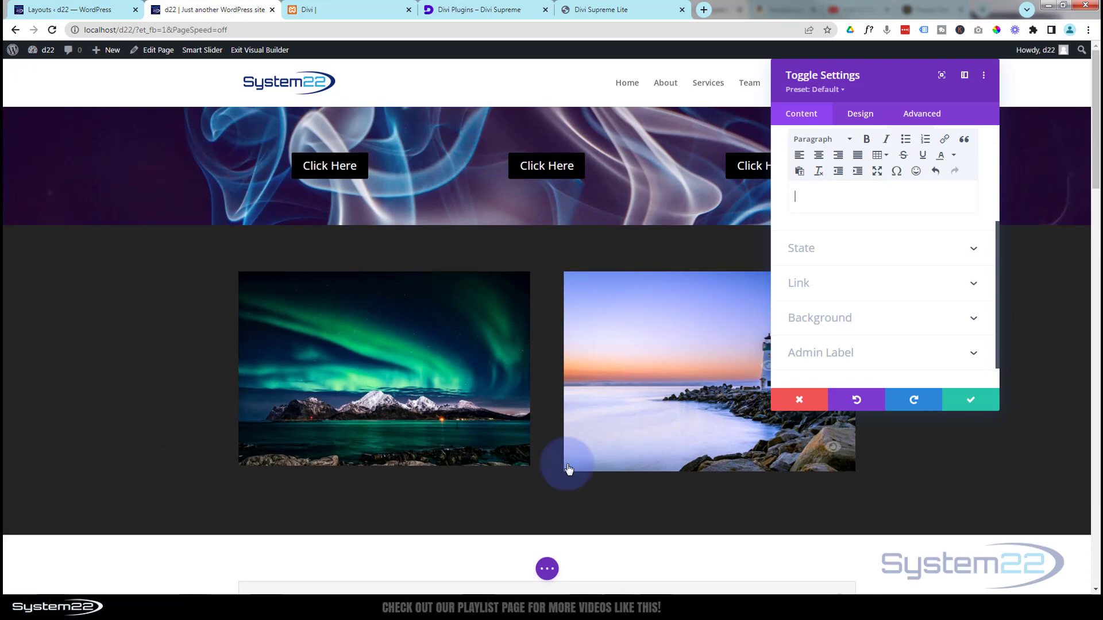
pyautogui.click(966, 402)
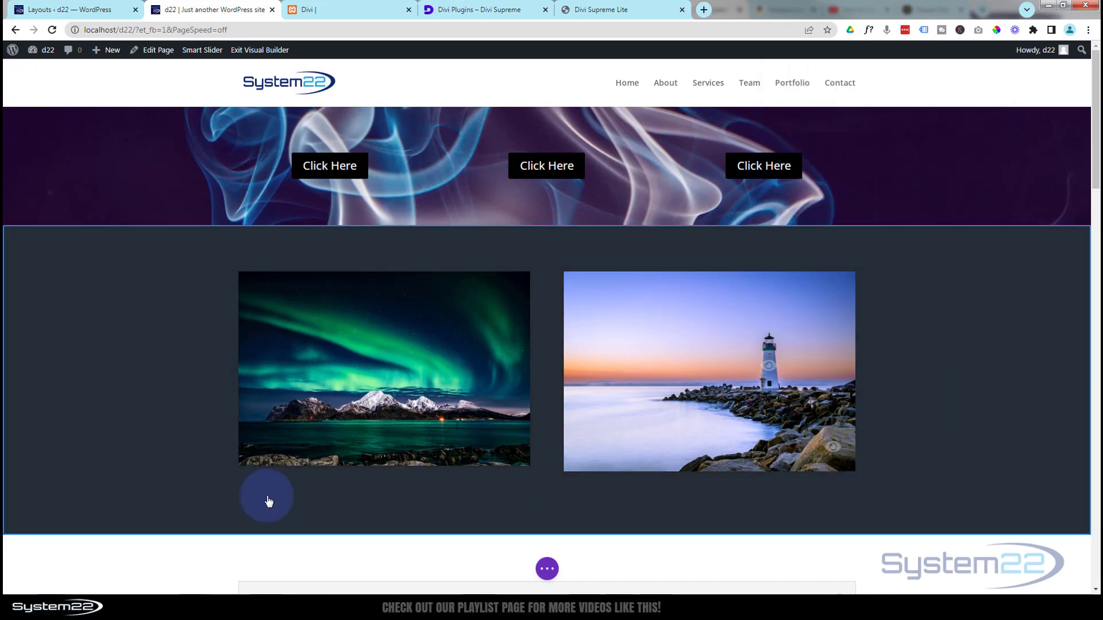
# Save the section containing the three dark blurbs to the Divi Library under the name "blurbs".
pyautogui.scroll(-12, 104, 482)
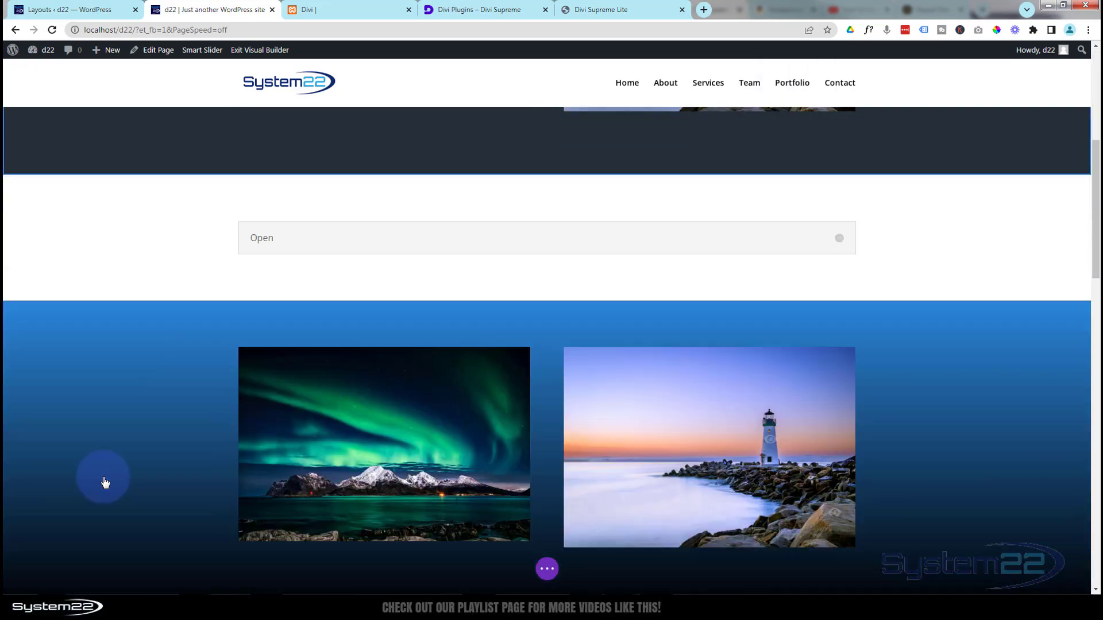
pyautogui.scroll(-1, 101, 481)
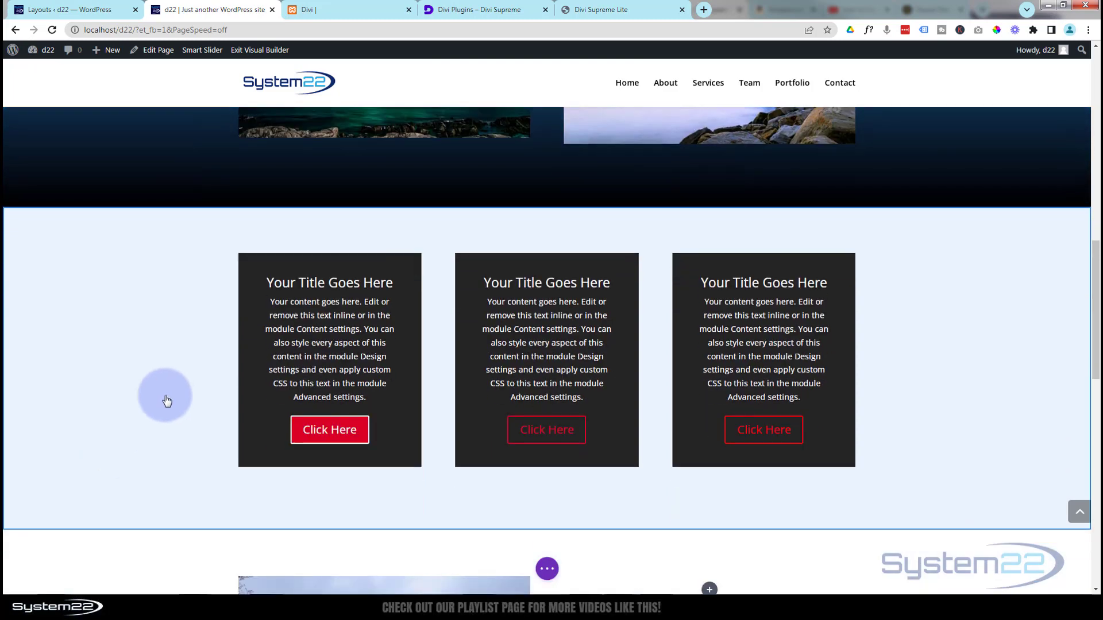
pyautogui.click(156, 324)
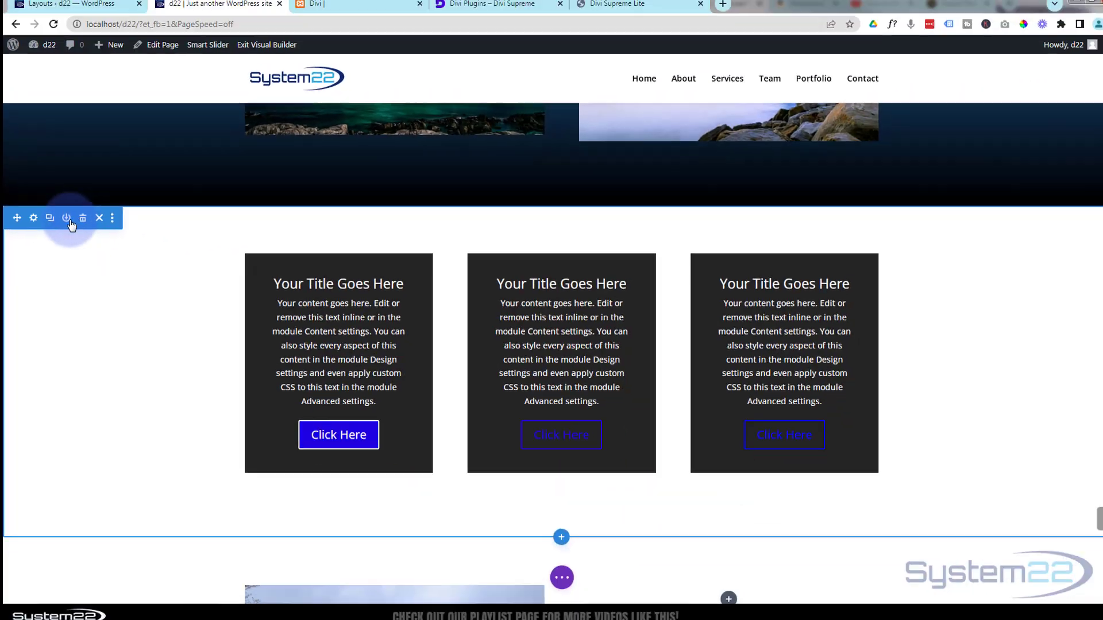
pyautogui.click(65, 220)
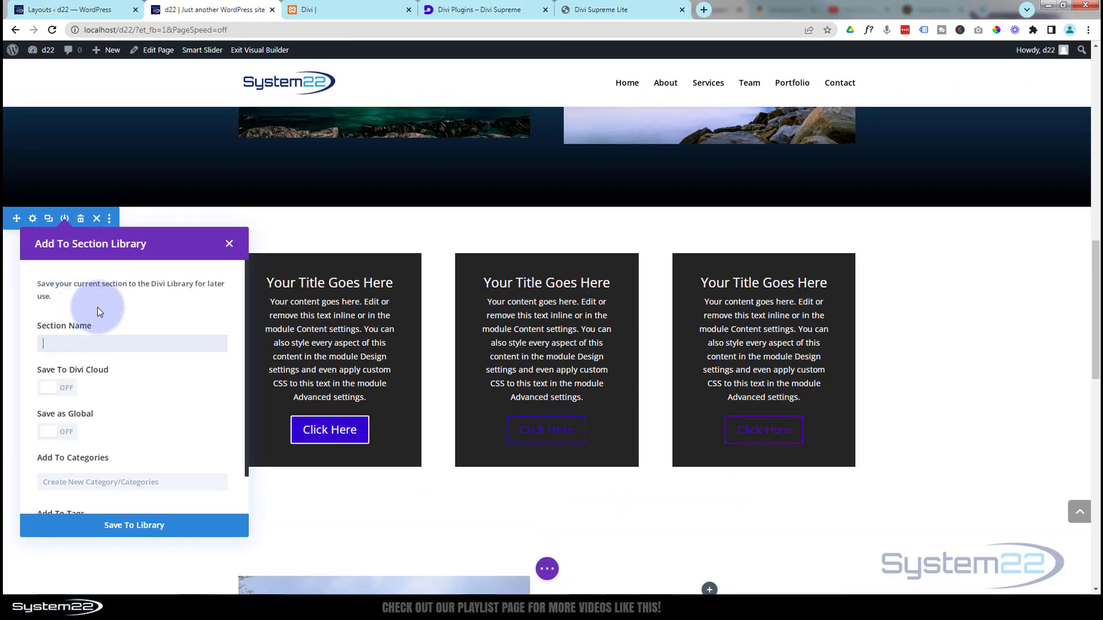
pyautogui.write('blu')
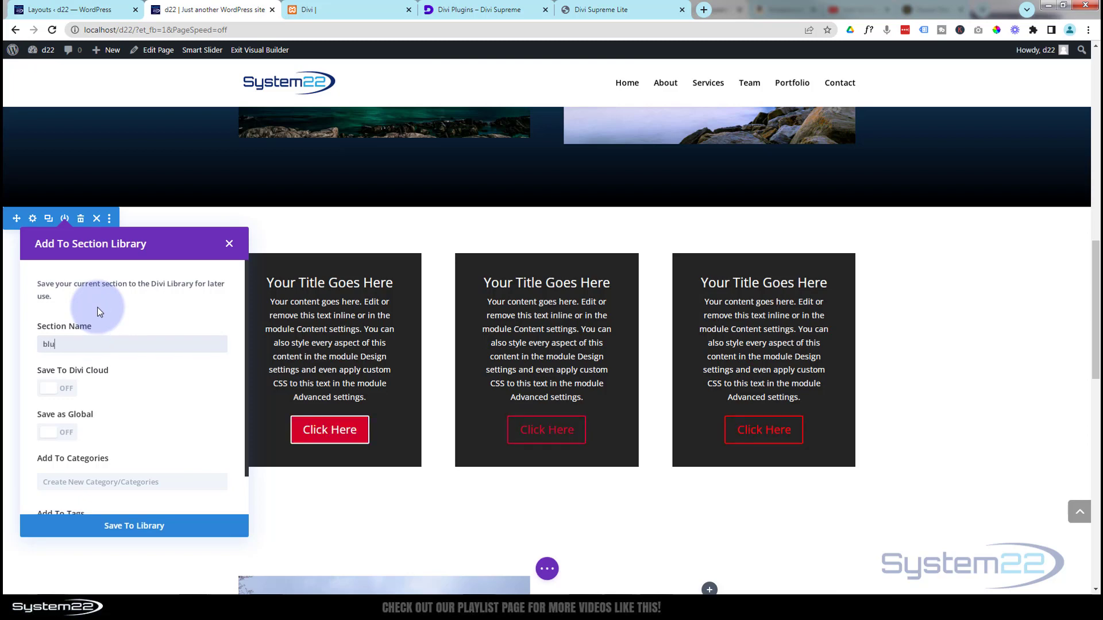
pyautogui.write('rbs')
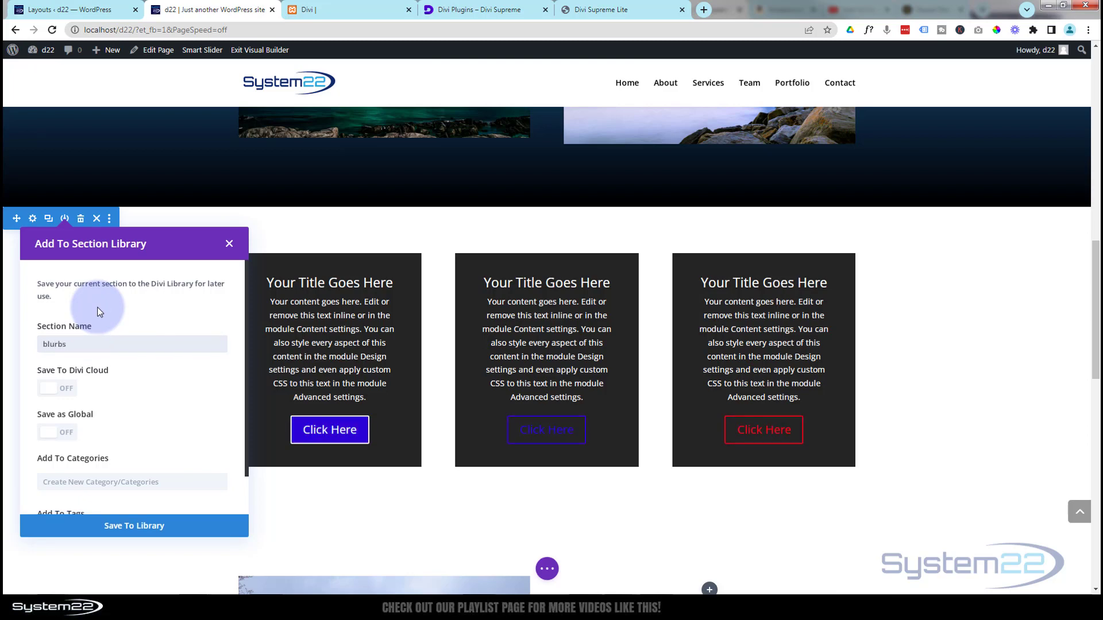
pyautogui.click(151, 534)
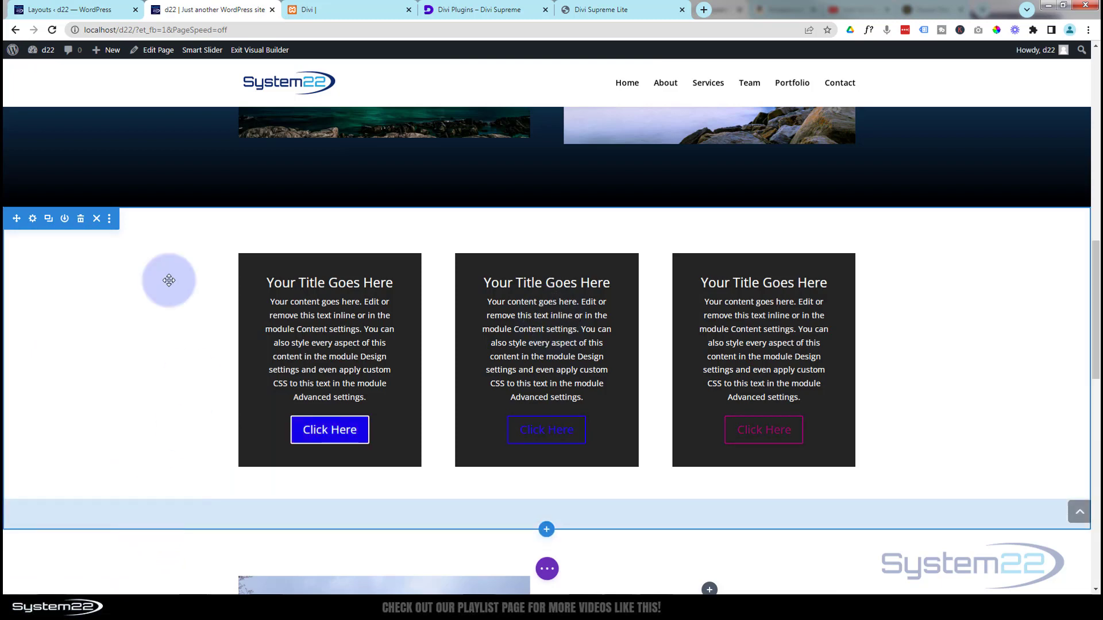
# Switch to the WordPress dashboard, refresh the Divi Library layouts and copy the shortcode of the "blurbs" section.
pyautogui.click(69, 10)
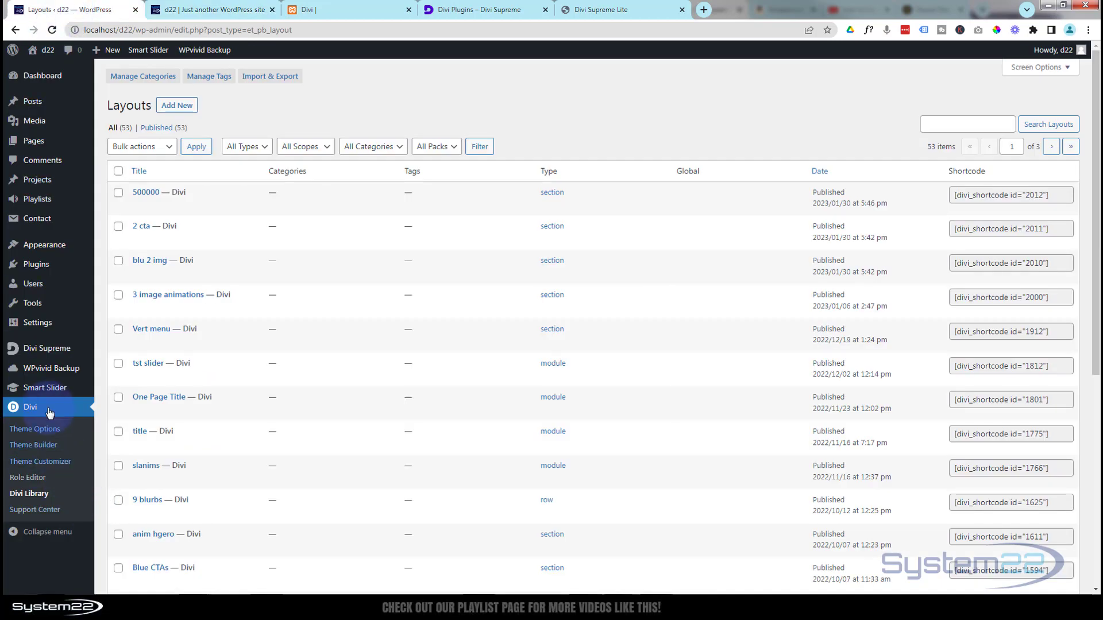
pyautogui.click(53, 31)
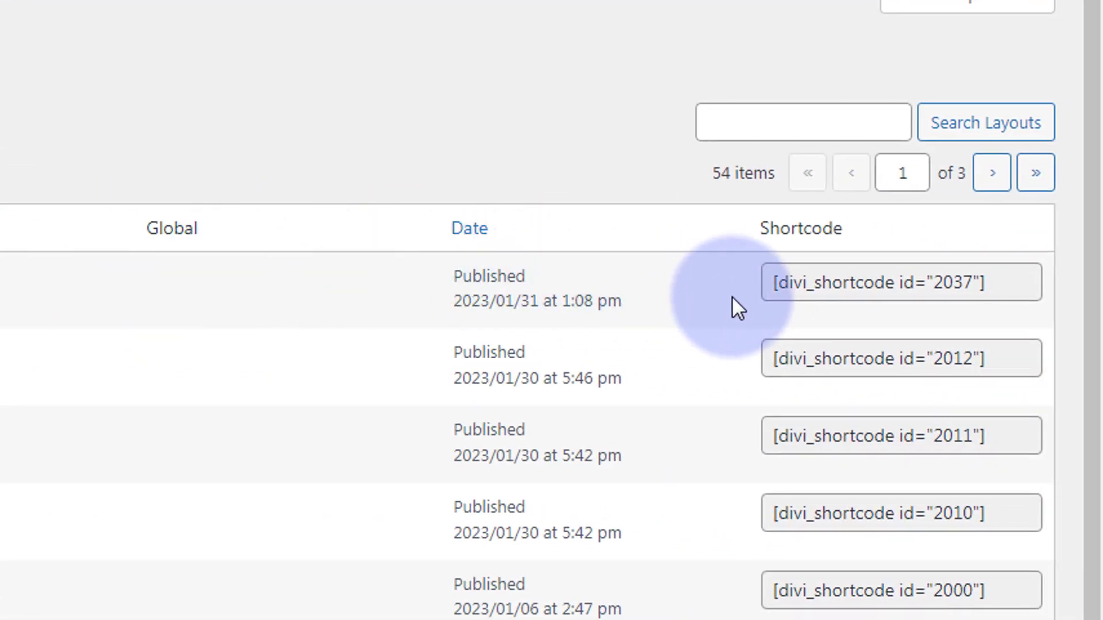
pyautogui.click(776, 283)
pyautogui.moveTo(776, 283); pyautogui.dragTo(833, 280)
pyautogui.hotkey('ctrl', 'c')
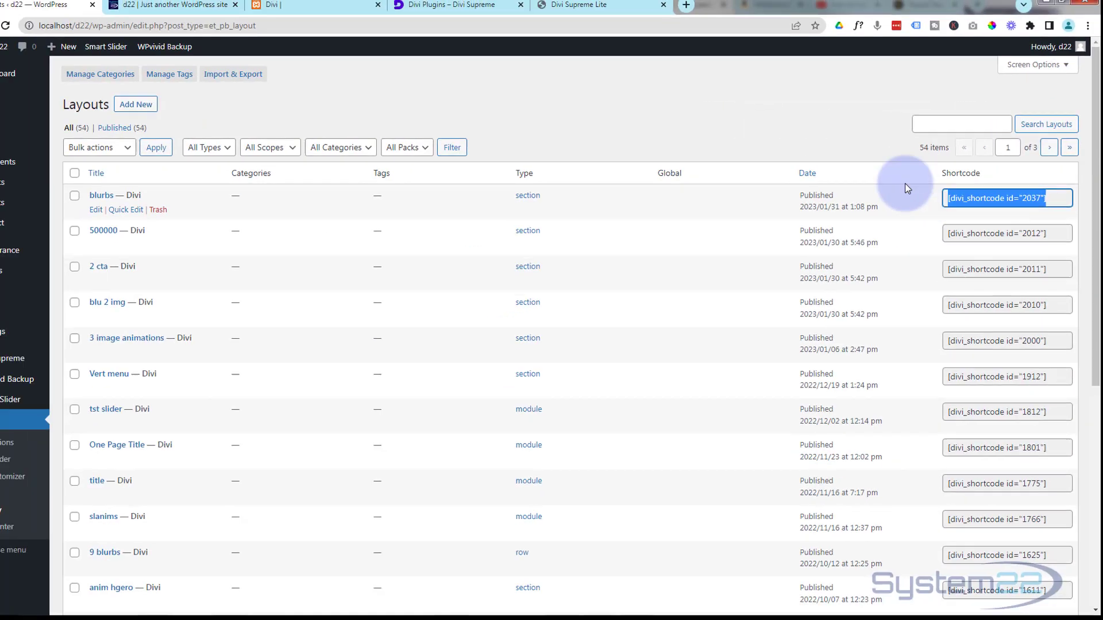
# Back in the Visual Builder, paste [divi_shortcode id="2037"] into the body of the "Open" toggle and save the page.
pyautogui.click(218, 10)
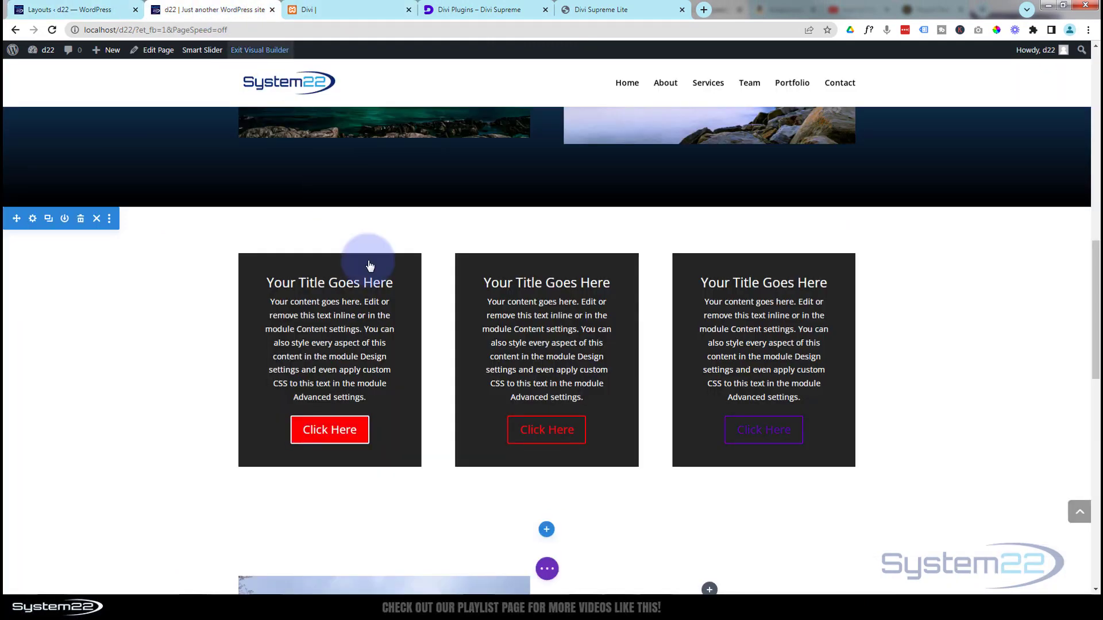
pyautogui.scroll(5, 472, 354)
pyautogui.scroll(5, 517, 356)
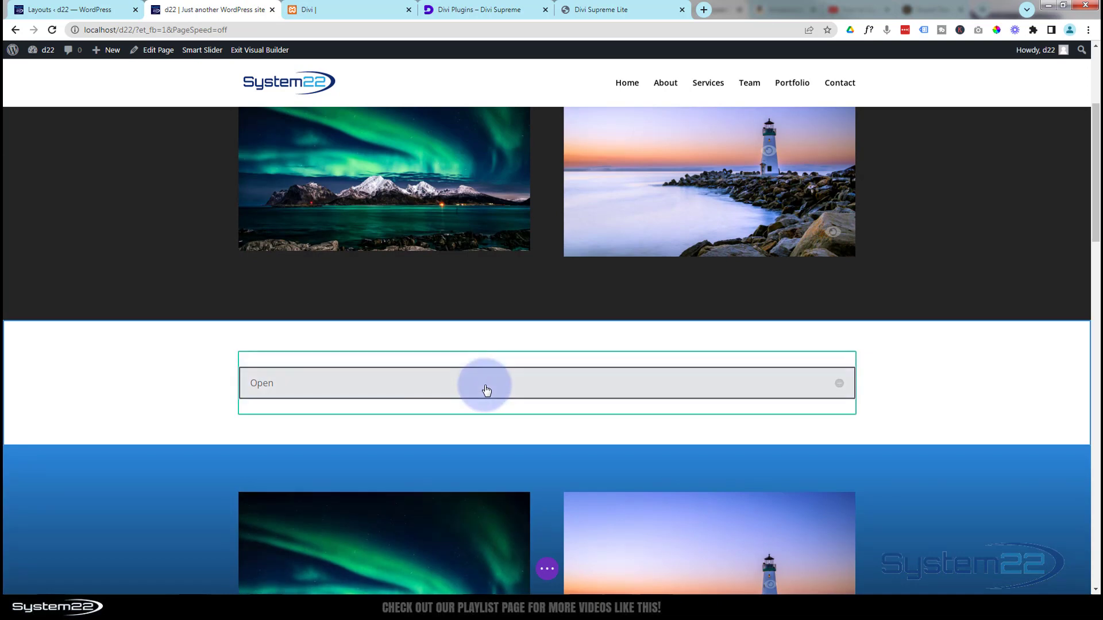
pyautogui.moveTo(486, 389)
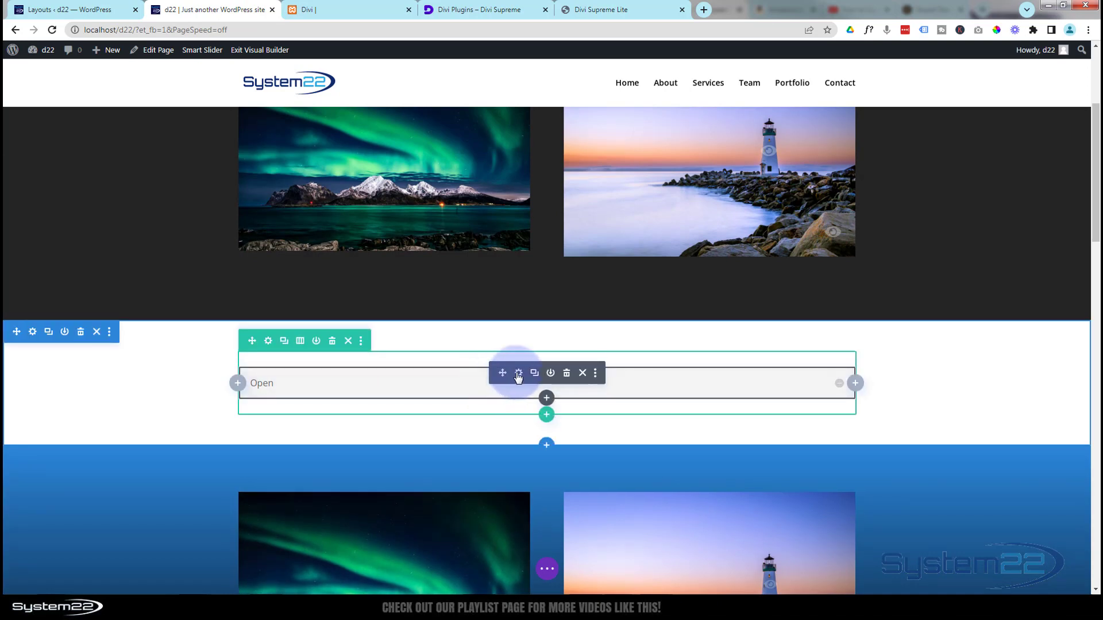
pyautogui.click(518, 374)
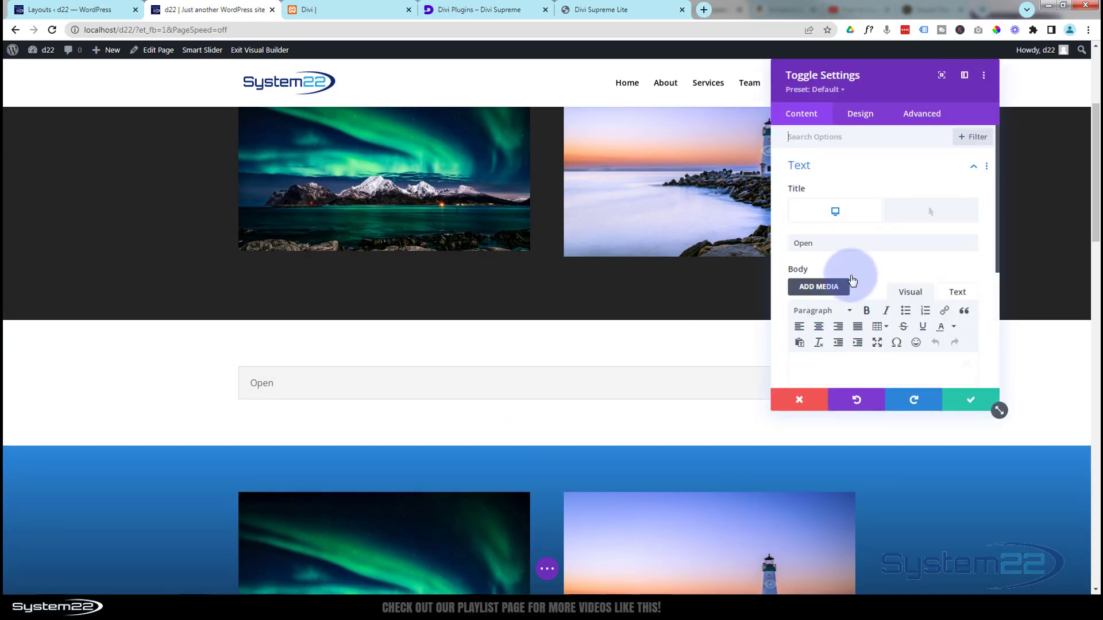
pyautogui.scroll(-2, 852, 280)
pyautogui.click(819, 257)
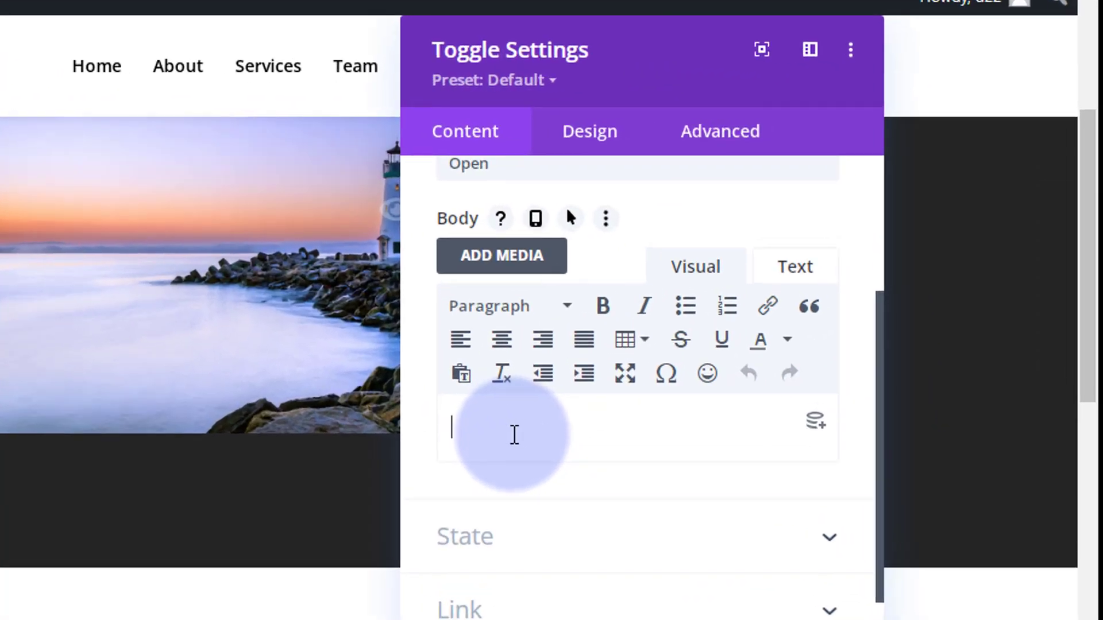
pyautogui.hotkey('ctrl', 'v')
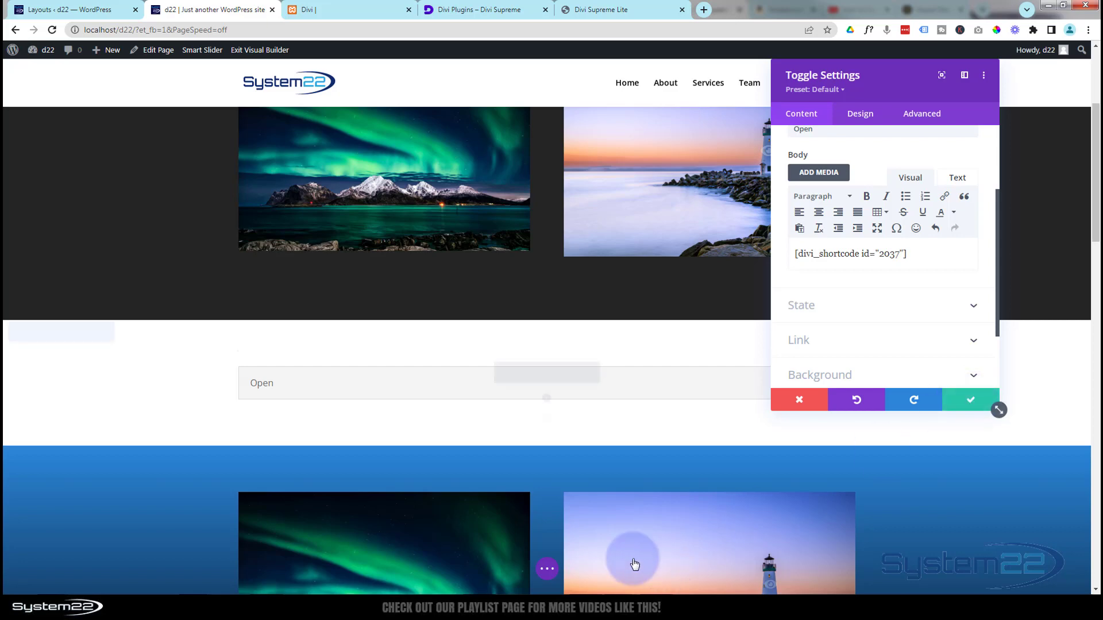
pyautogui.click(549, 570)
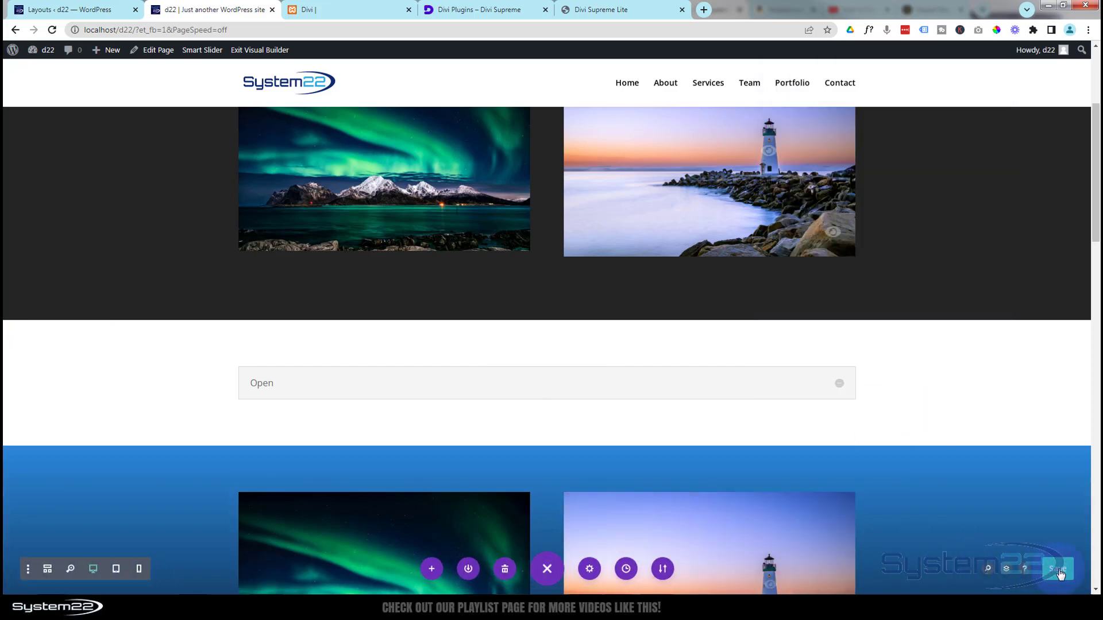
# Exit the Visual Builder and test expanding and collapsing the toggle on the live page.
pyautogui.click(250, 51)
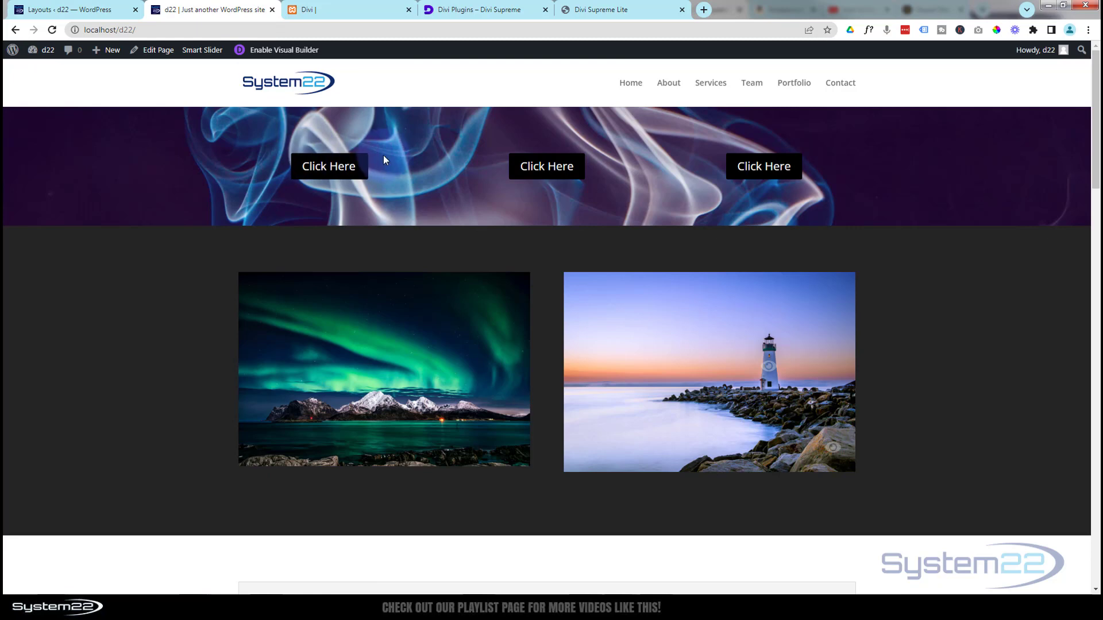
pyautogui.scroll(-5, 385, 155)
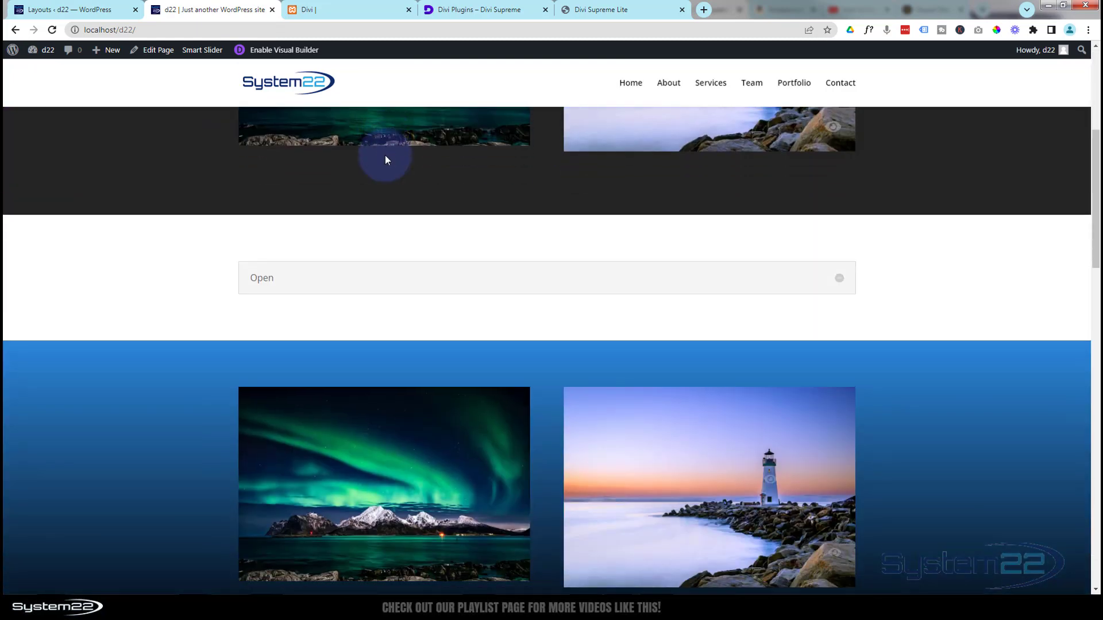
pyautogui.scroll(-1, 385, 160)
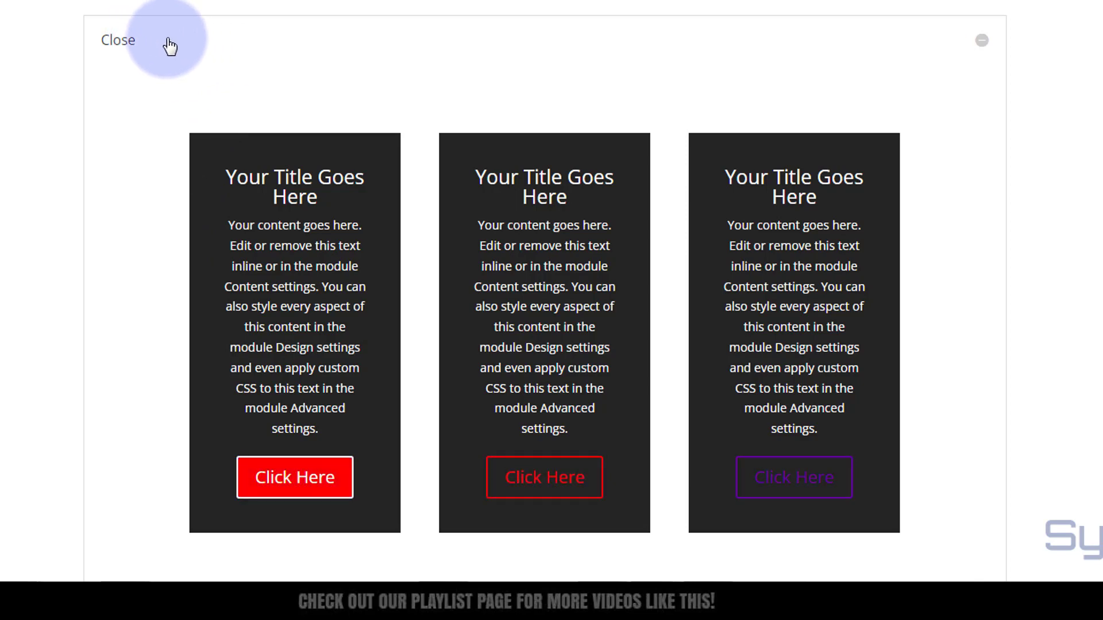
pyautogui.click(147, 39)
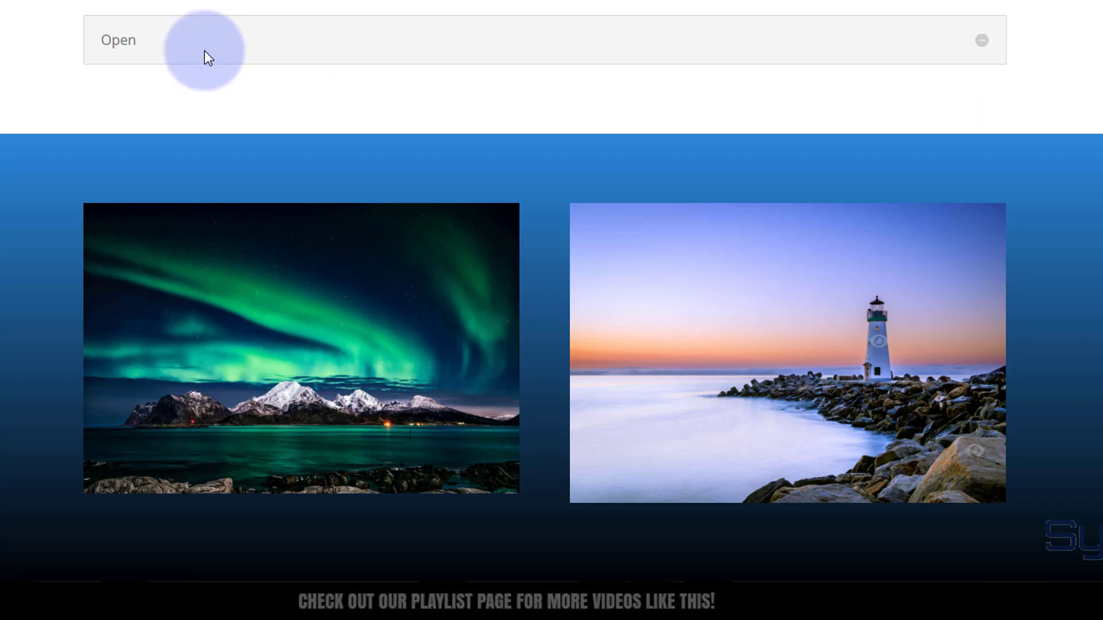
# Test the toggle again on the live page and inspect its markup for the et_pb_toggle_close class.
pyautogui.click(133, 46)
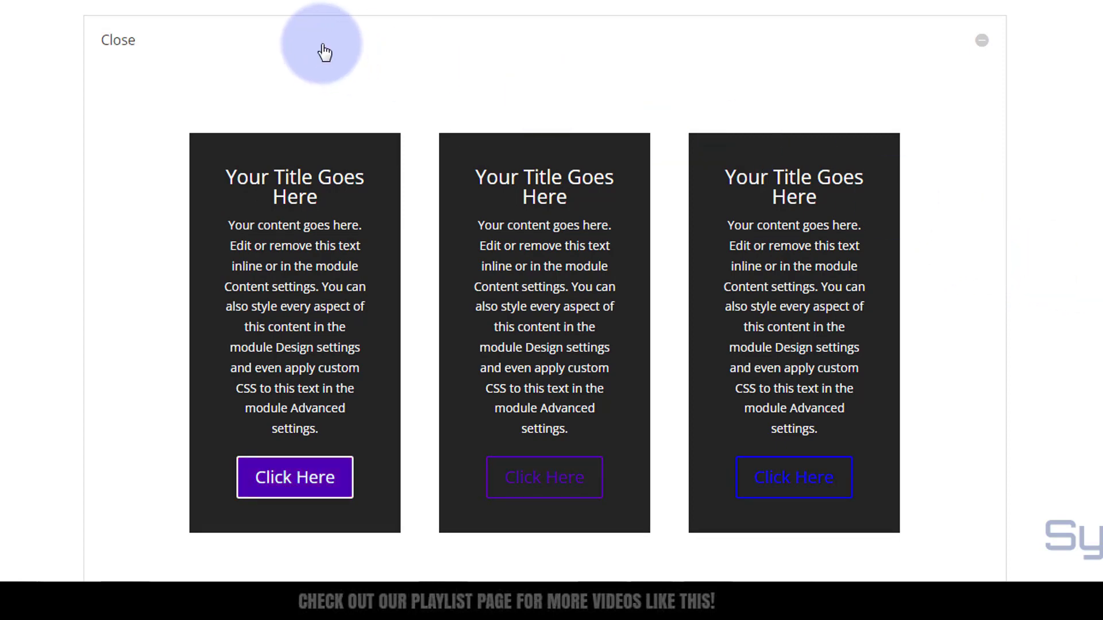
pyautogui.click(325, 51)
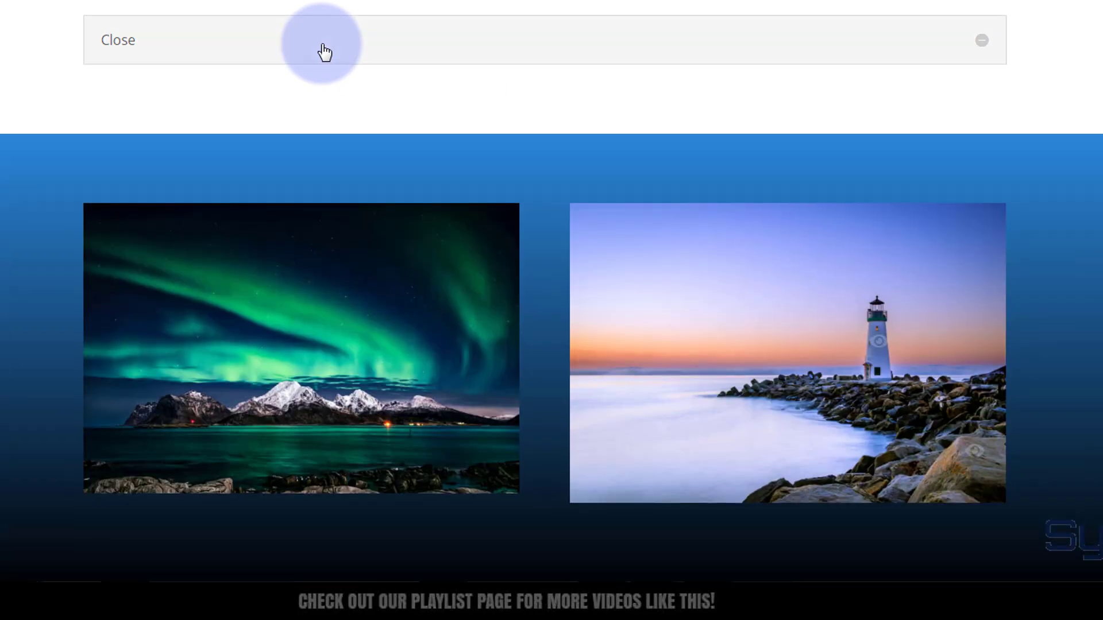
pyautogui.rightClick(339, 40)
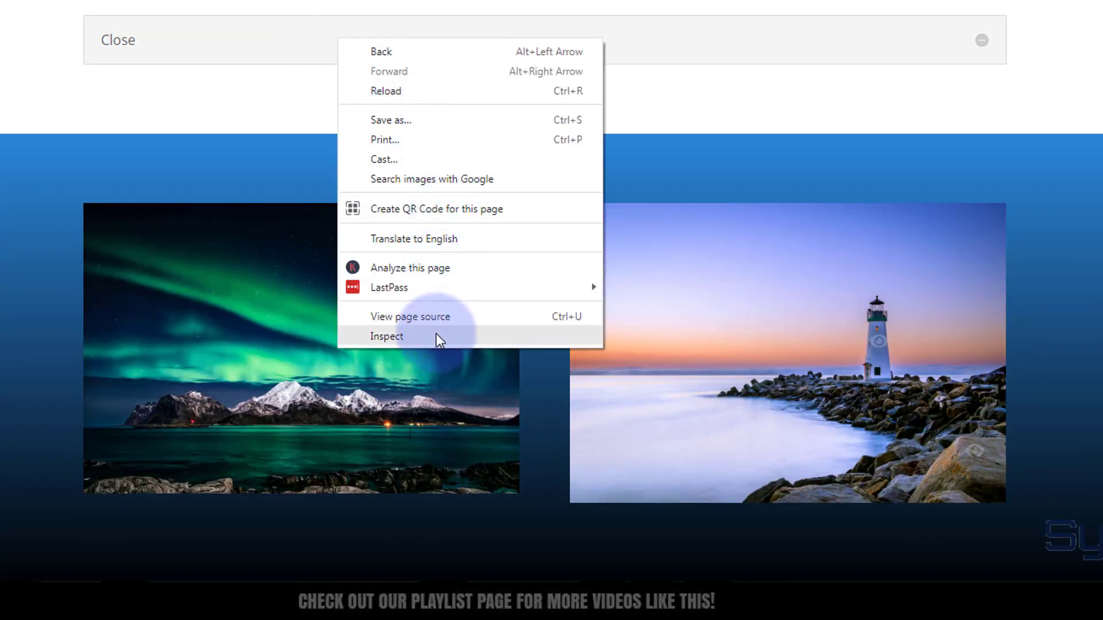
pyautogui.click(307, 187)
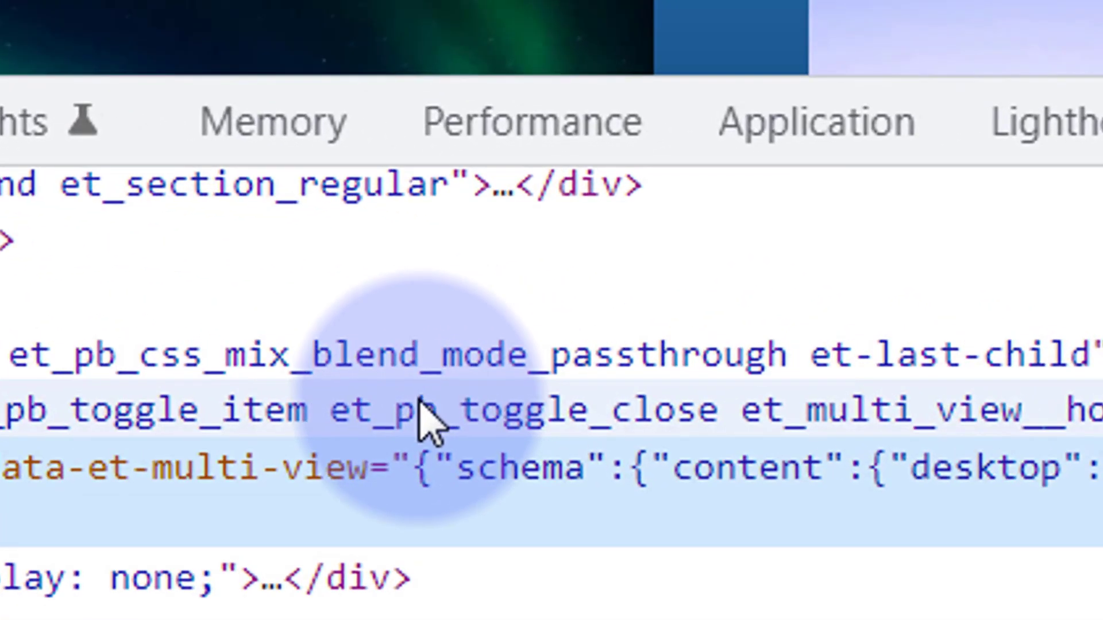
pyautogui.click(419, 405)
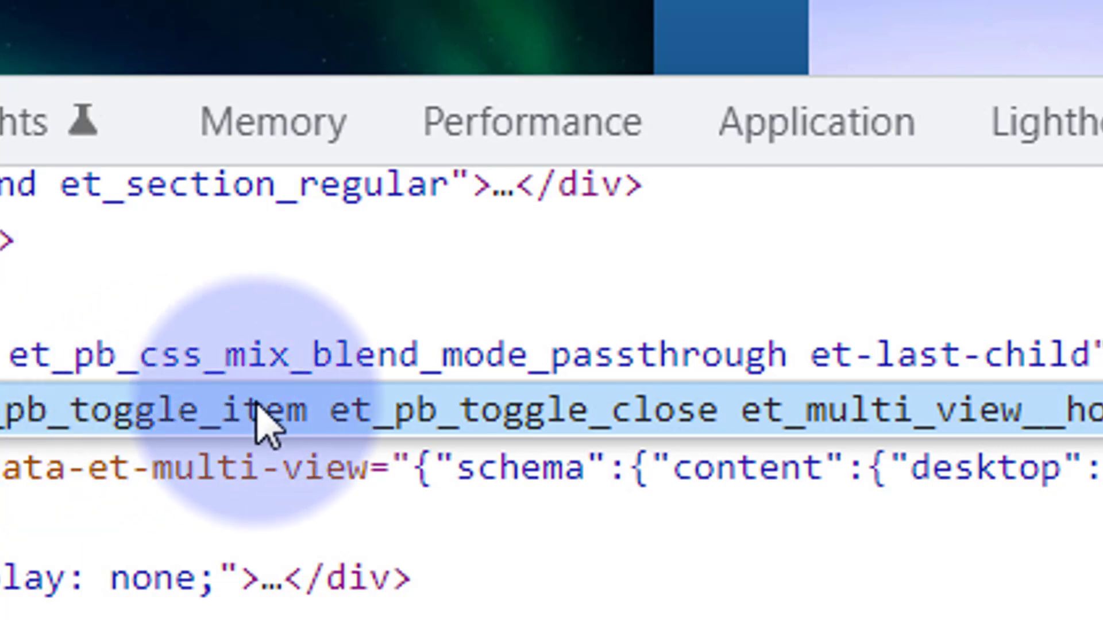
pyautogui.doubleClick(332, 411)
pyautogui.moveTo(329, 411); pyautogui.dragTo(721, 420)
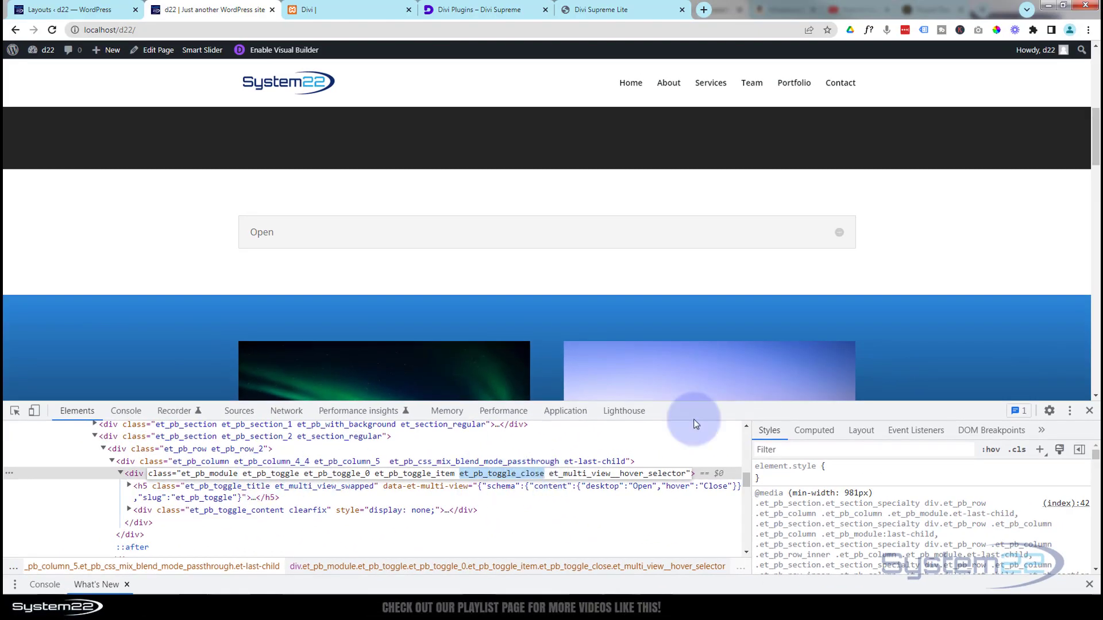
pyautogui.click(1089, 411)
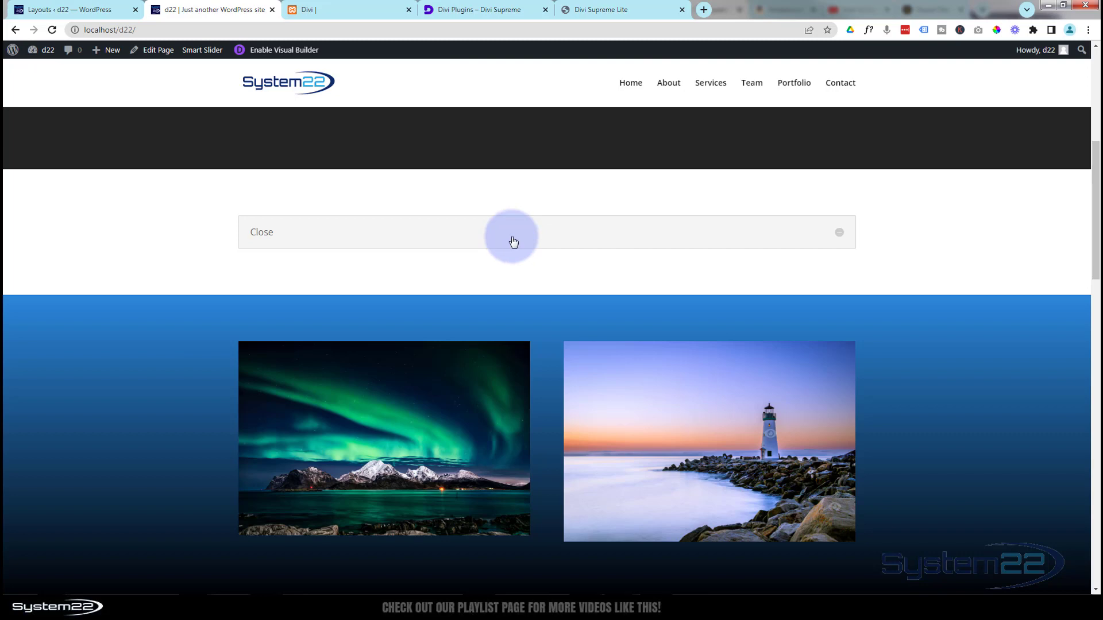
# Reopen the page in the Visual Builder and insert a Code module directly below the "Open" toggle.
pyautogui.click(276, 53)
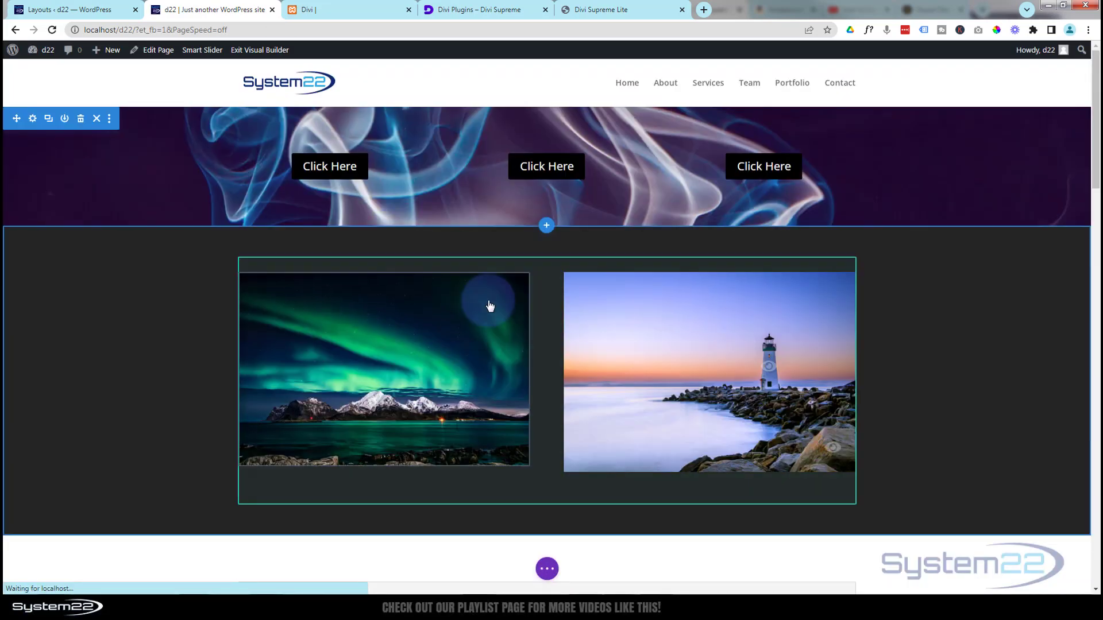
pyautogui.scroll(-5, 490, 305)
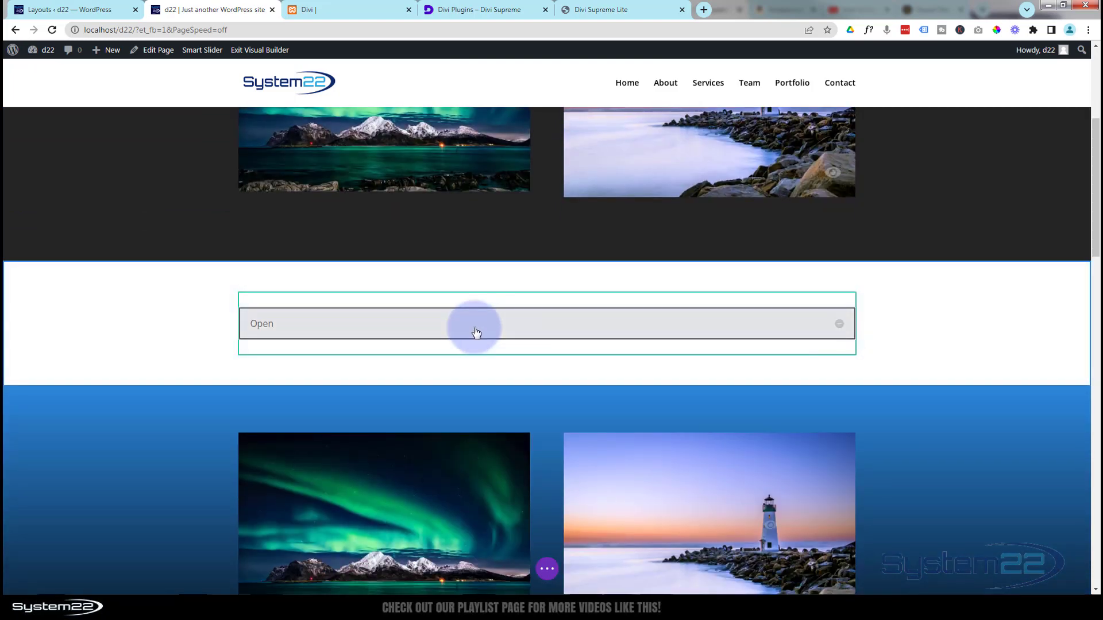
pyautogui.moveTo(475, 328)
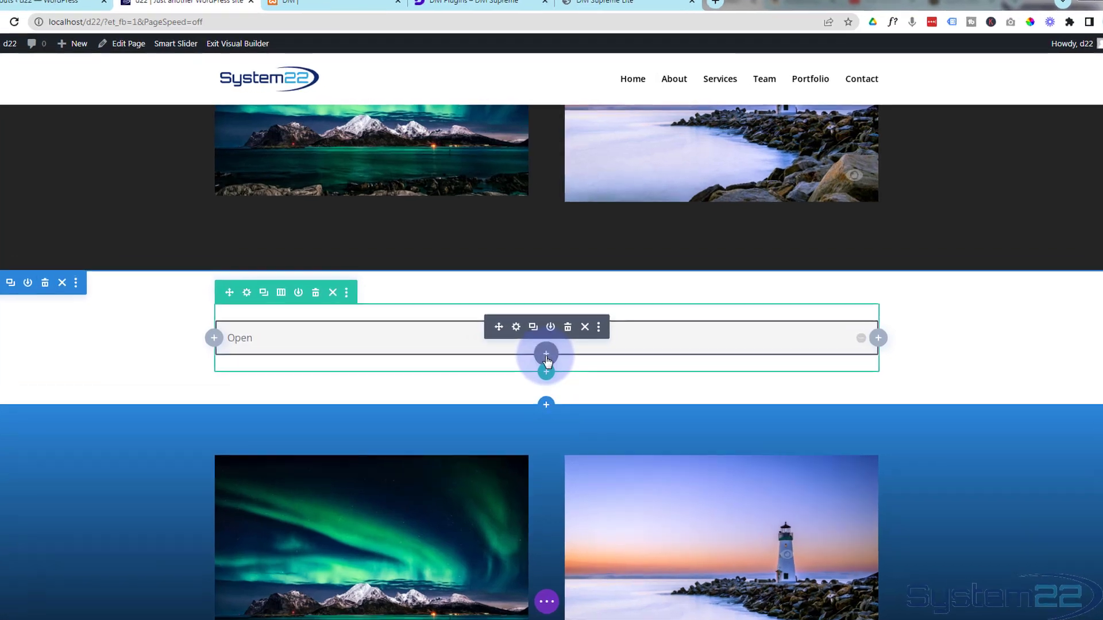
pyautogui.click(547, 340)
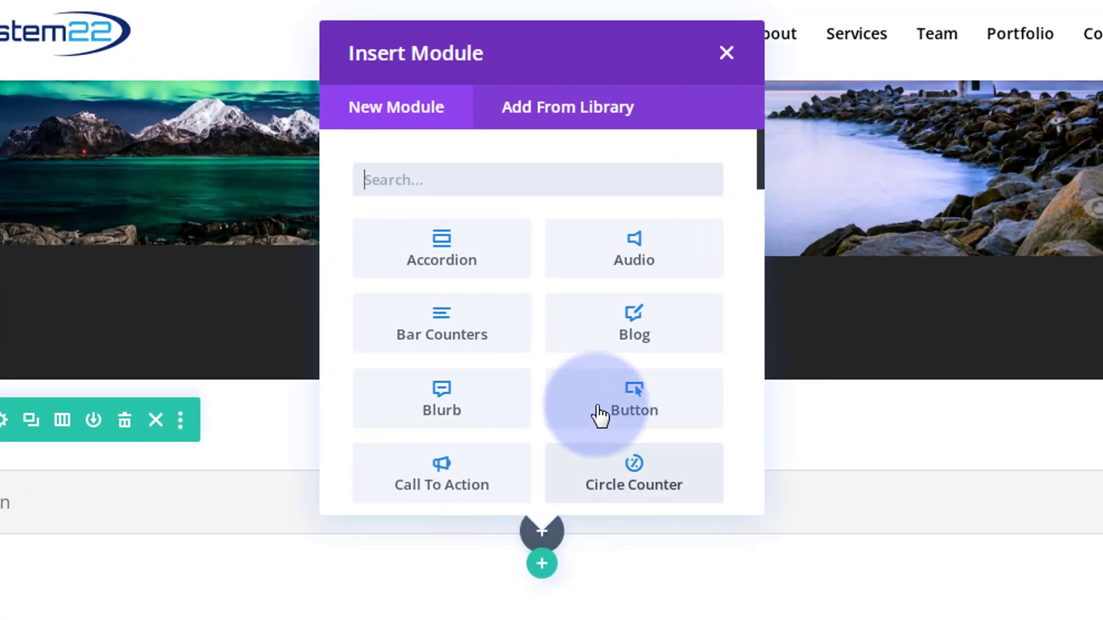
pyautogui.scroll(-4, 586, 403)
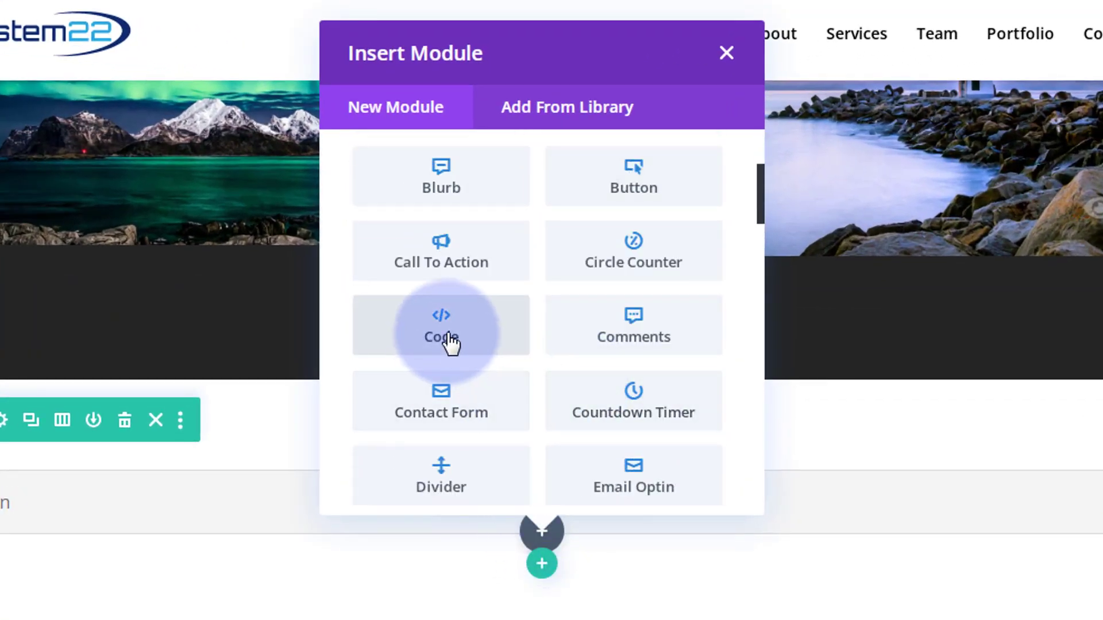
pyautogui.click(451, 341)
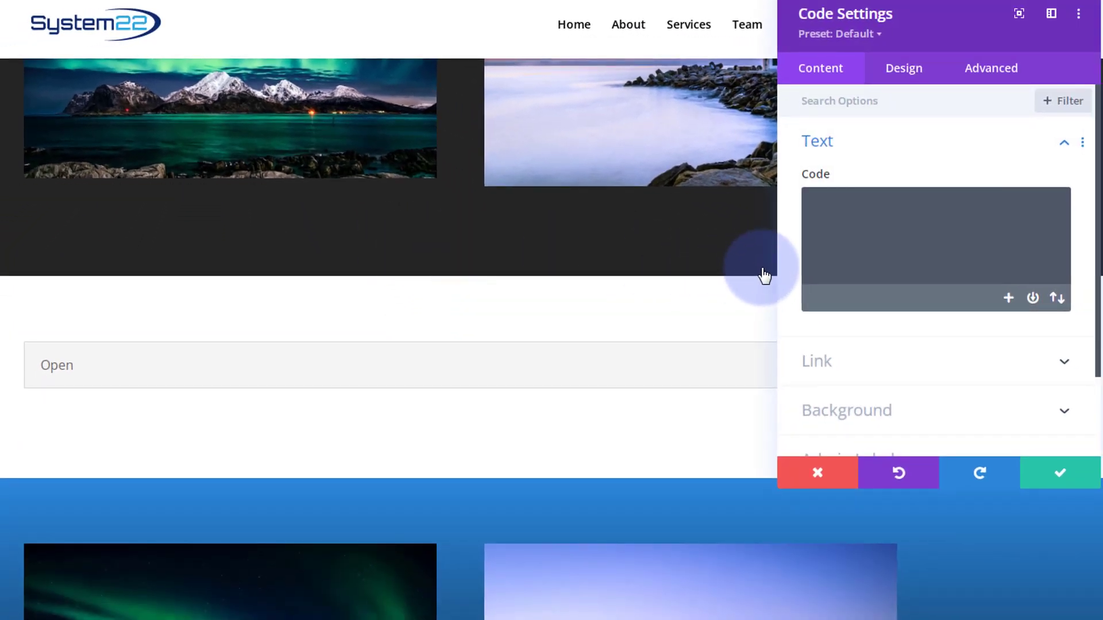
# Enter opening <style> and closing </style> tags in the Code module with an empty line between them.
pyautogui.click(821, 208)
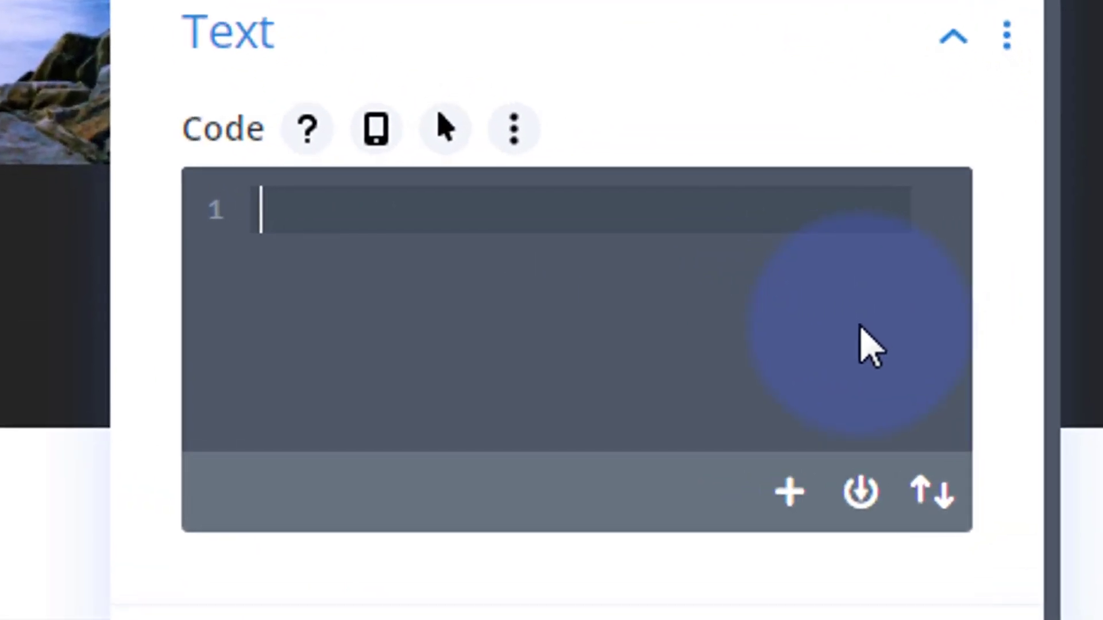
pyautogui.write('<st')
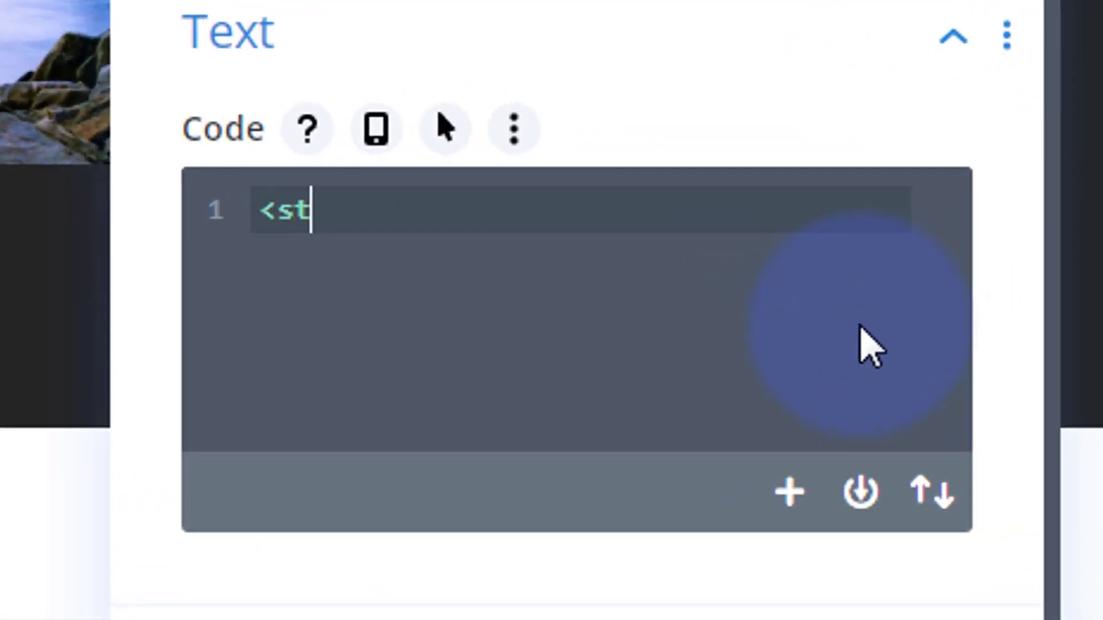
pyautogui.write('yle>')
pyautogui.press('Return')
pyautogui.press('Return')
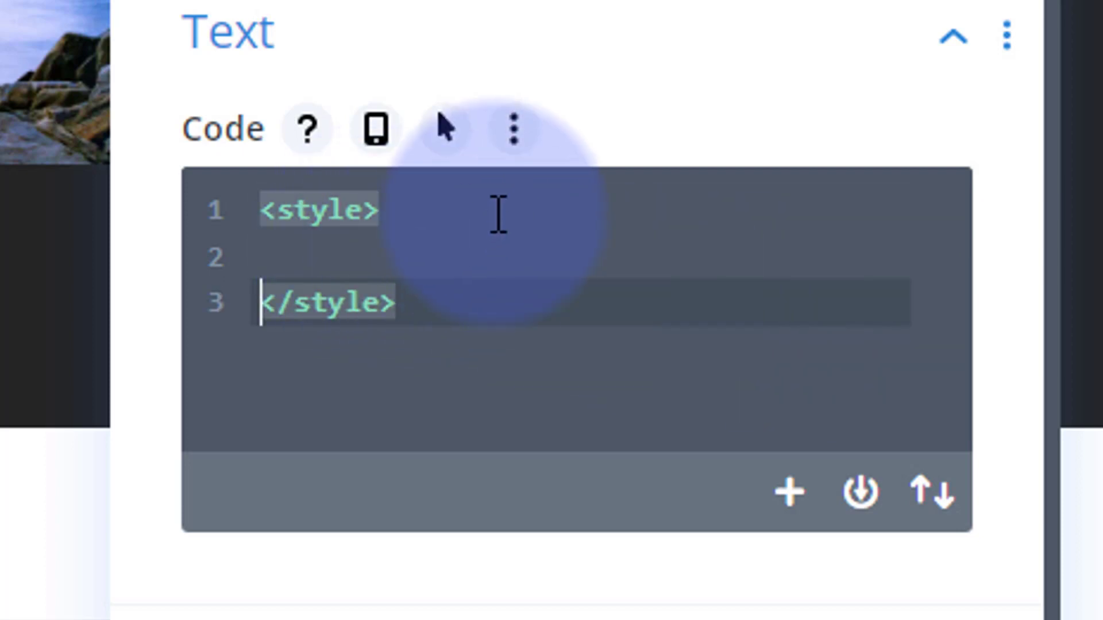
pyautogui.click(267, 208)
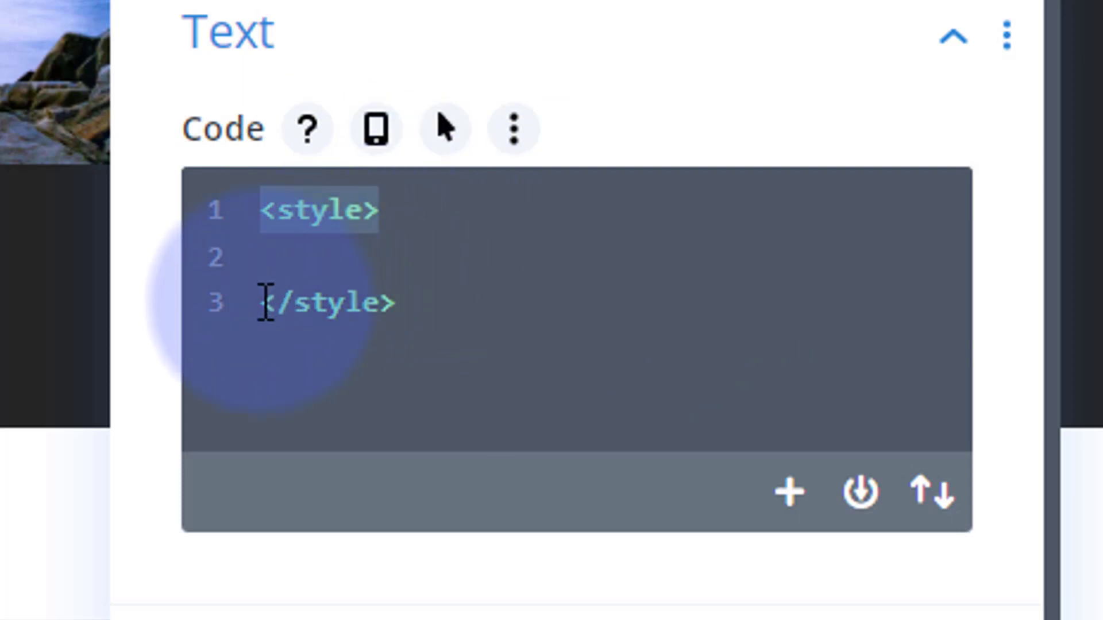
pyautogui.moveTo(266, 305); pyautogui.dragTo(408, 304)
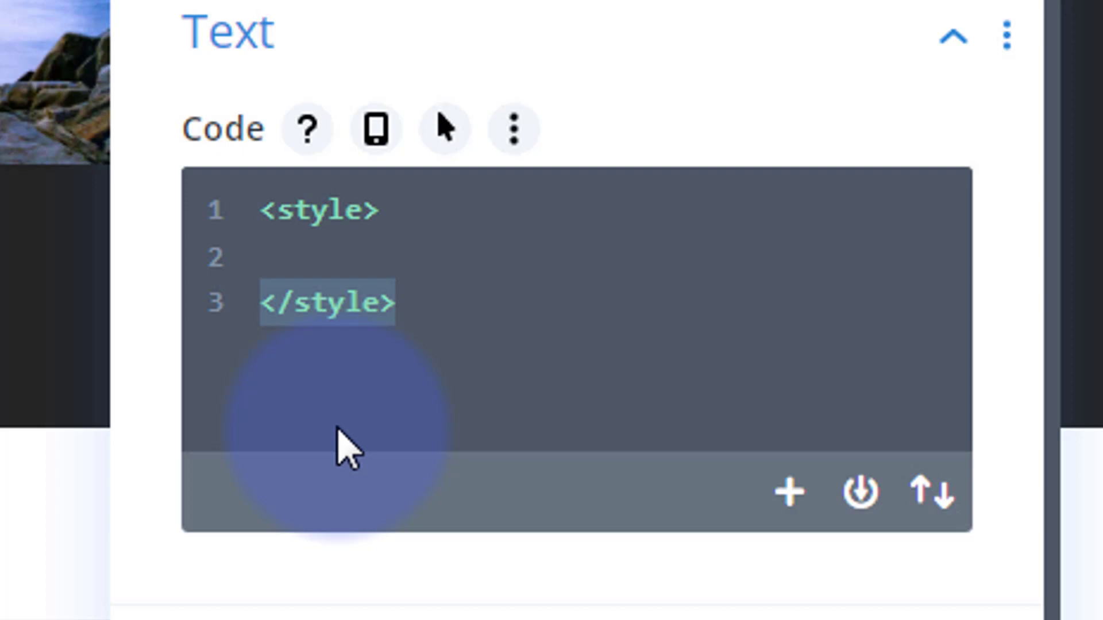
# Add a .et_pb_toggle_close rule with width:15% between the style tags and save the Code module.
pyautogui.click(318, 254)
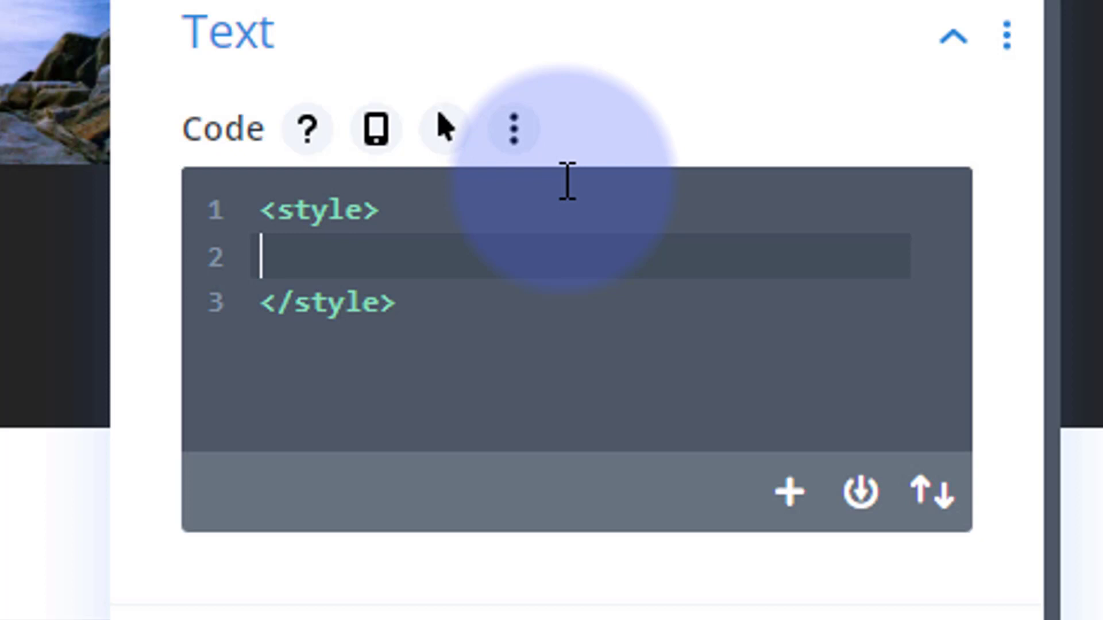
pyautogui.write('.et_pb_toggle_close')
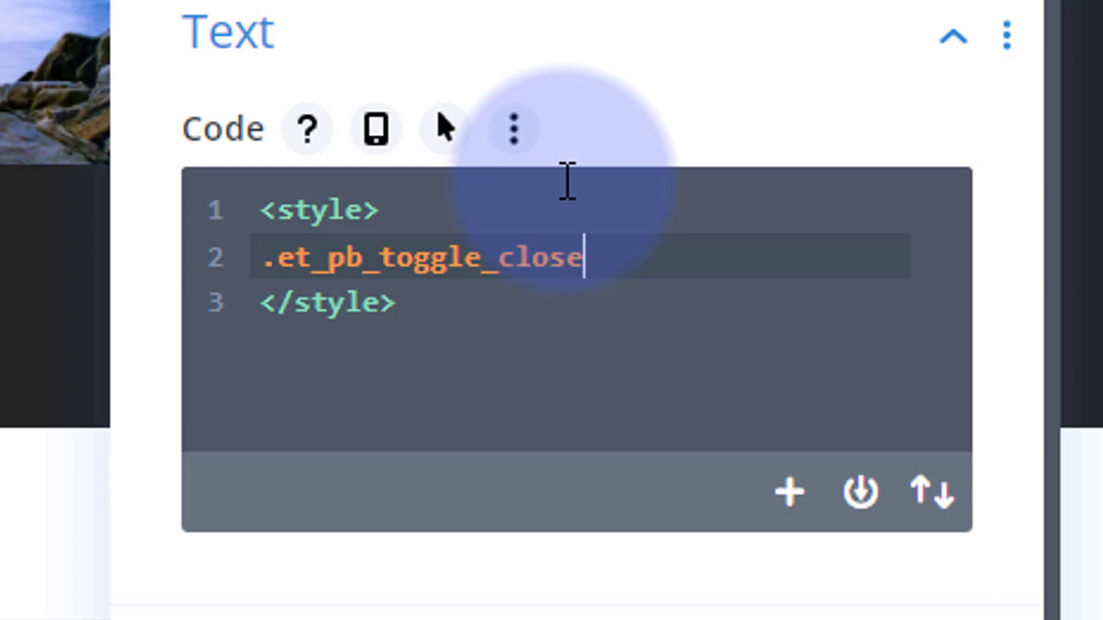
pyautogui.write(' {')
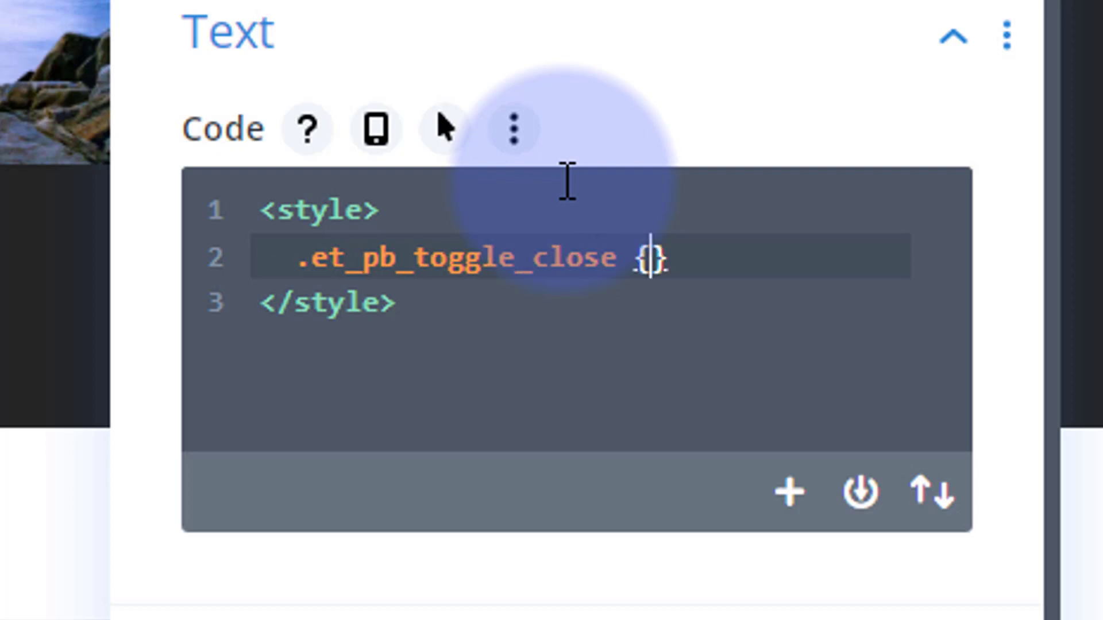
pyautogui.press('Return')
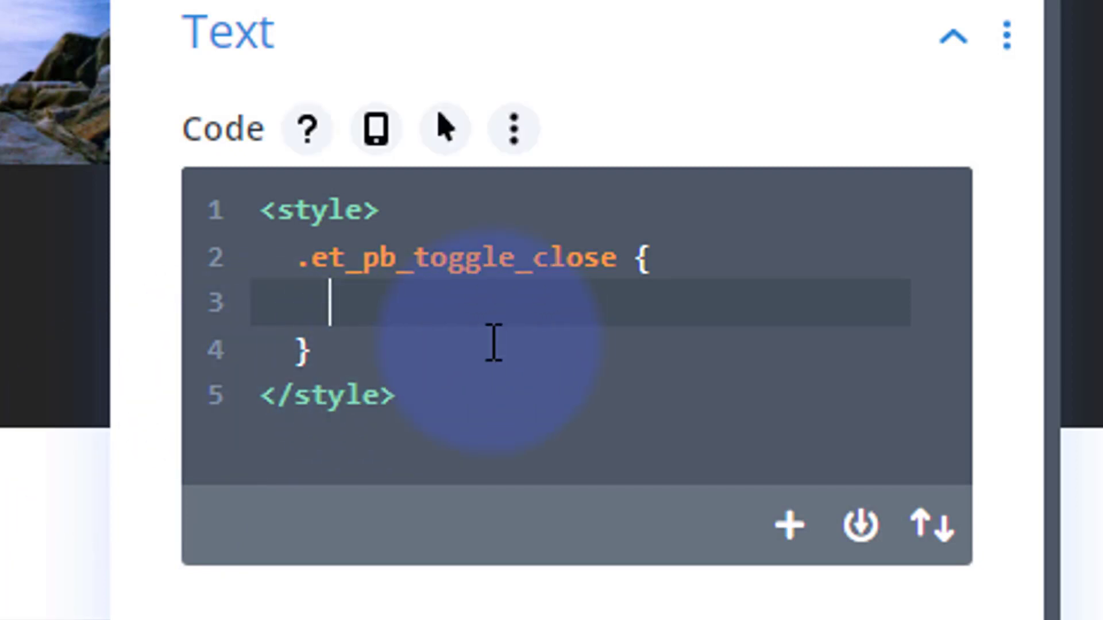
pyautogui.write('width')
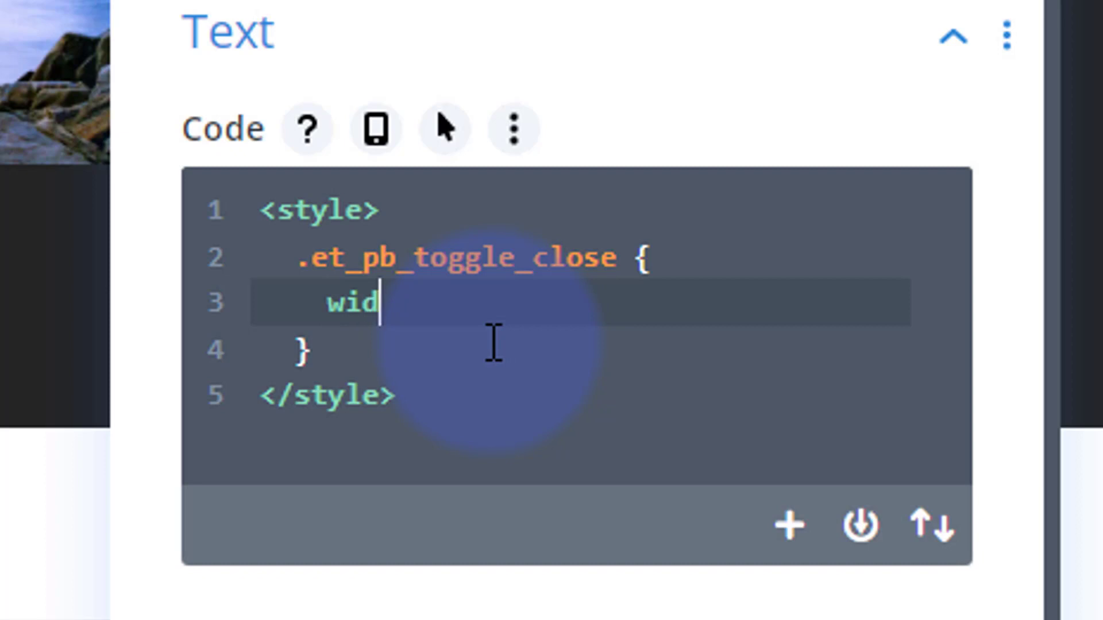
pyautogui.write(':12%')
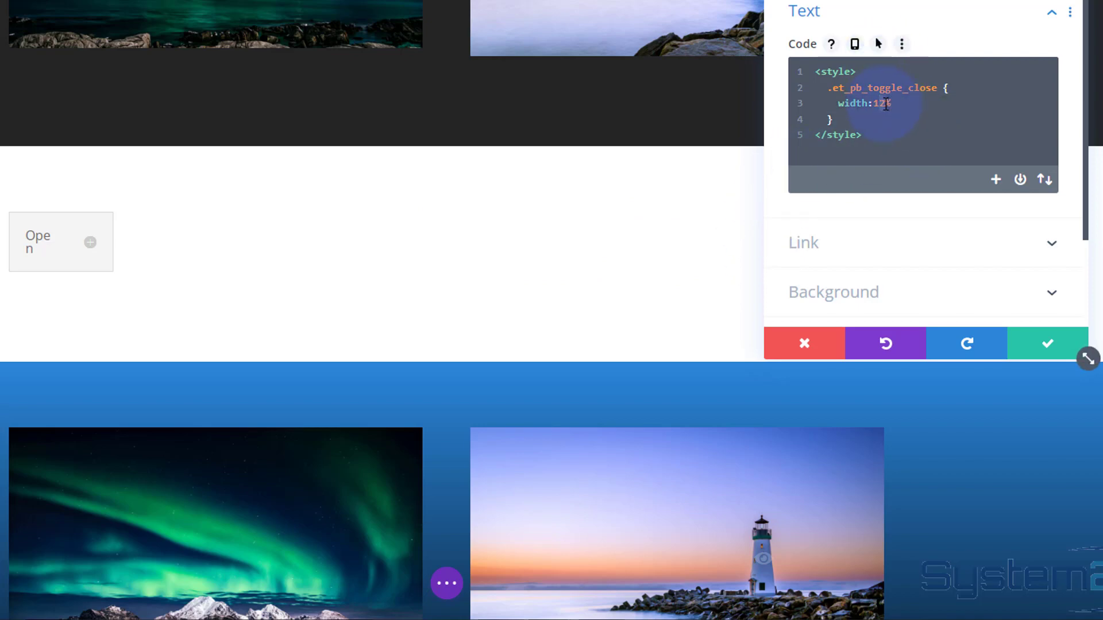
pyautogui.write('5')
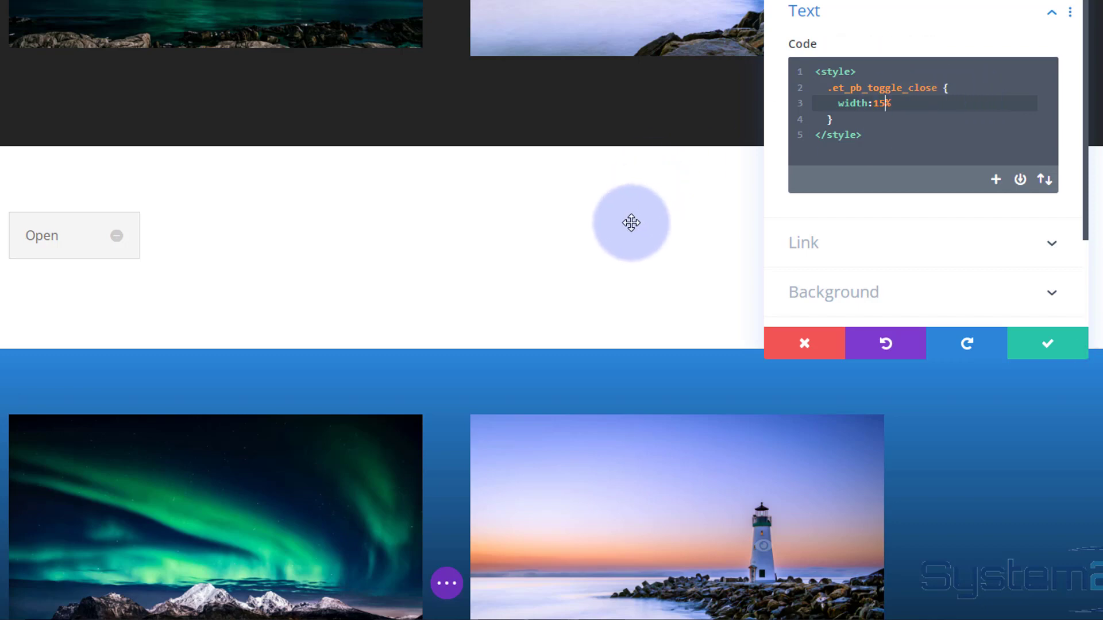
pyautogui.click(1052, 347)
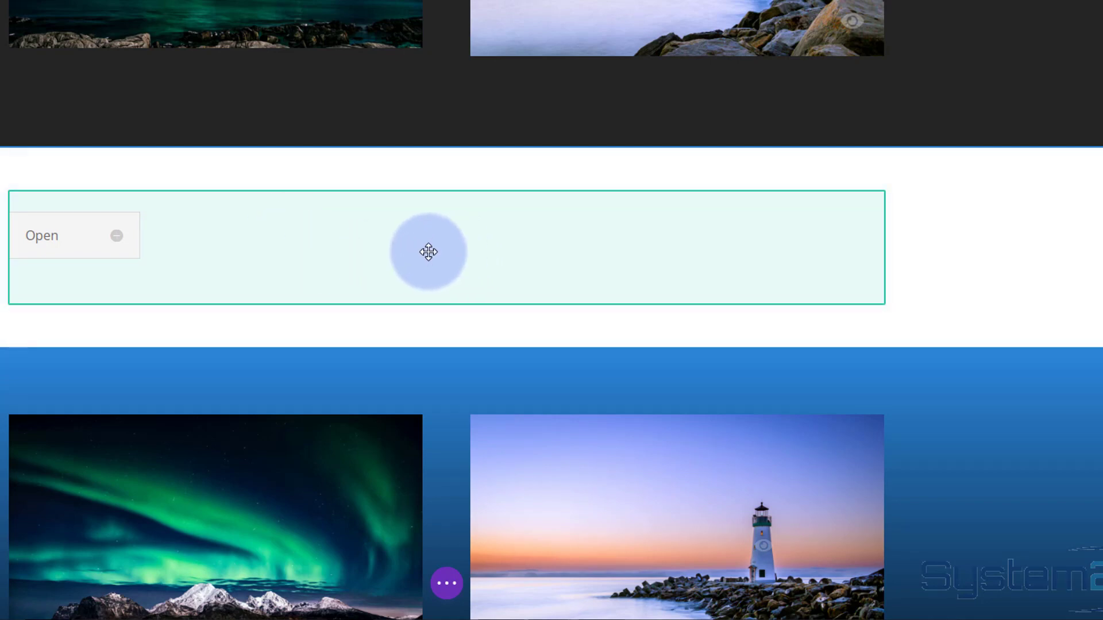
# Set both the width and the max width of the row containing the "Open" toggle to 100%.
pyautogui.click(429, 252)
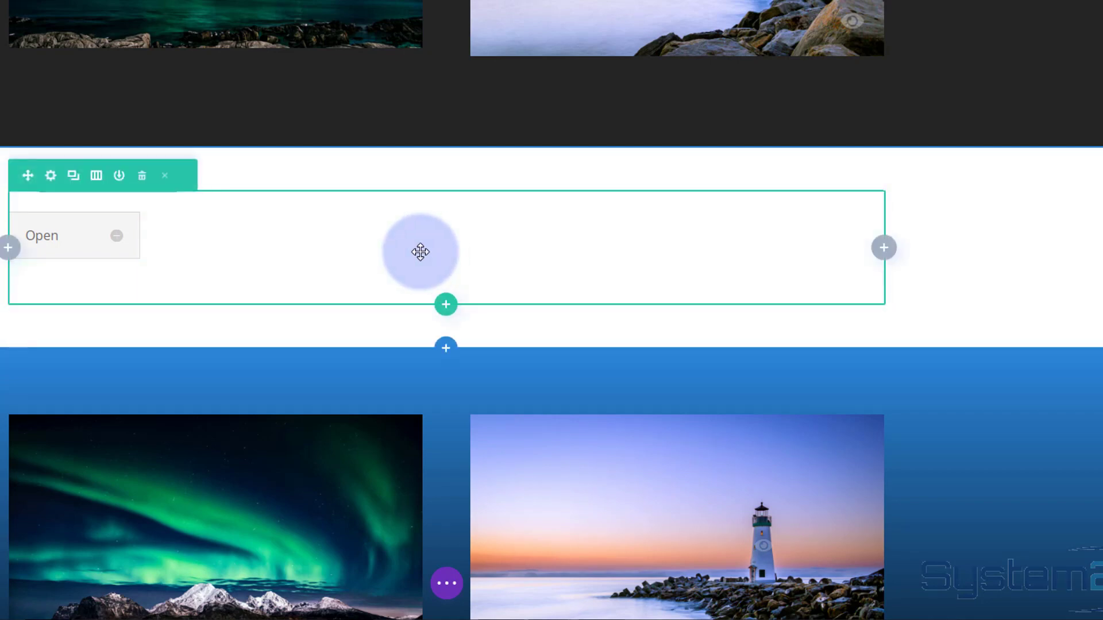
pyautogui.click(51, 175)
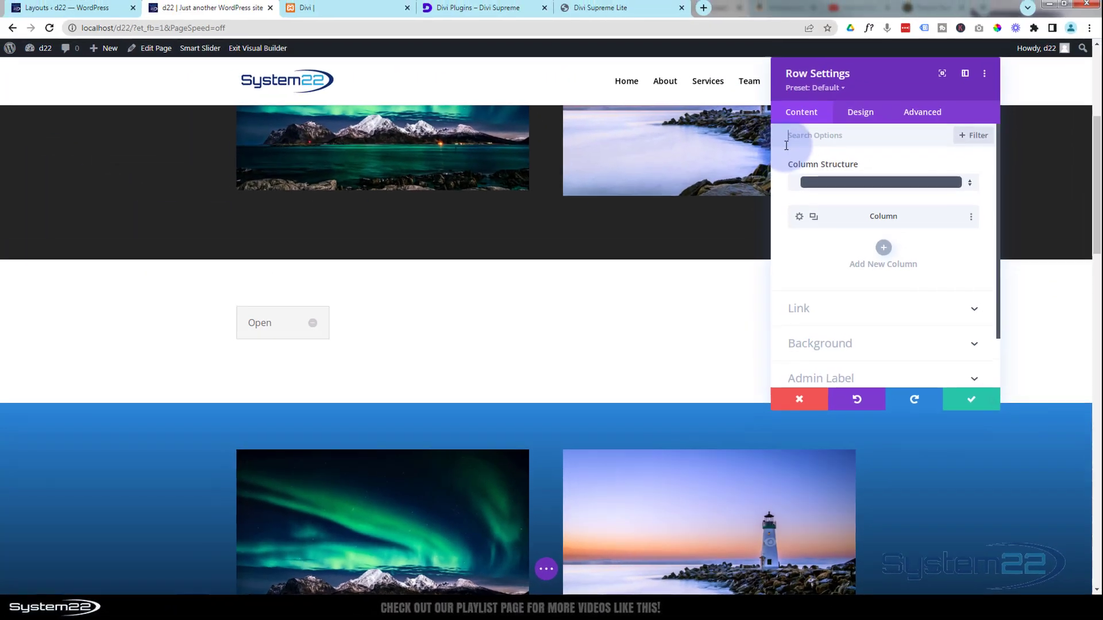
pyautogui.click(870, 115)
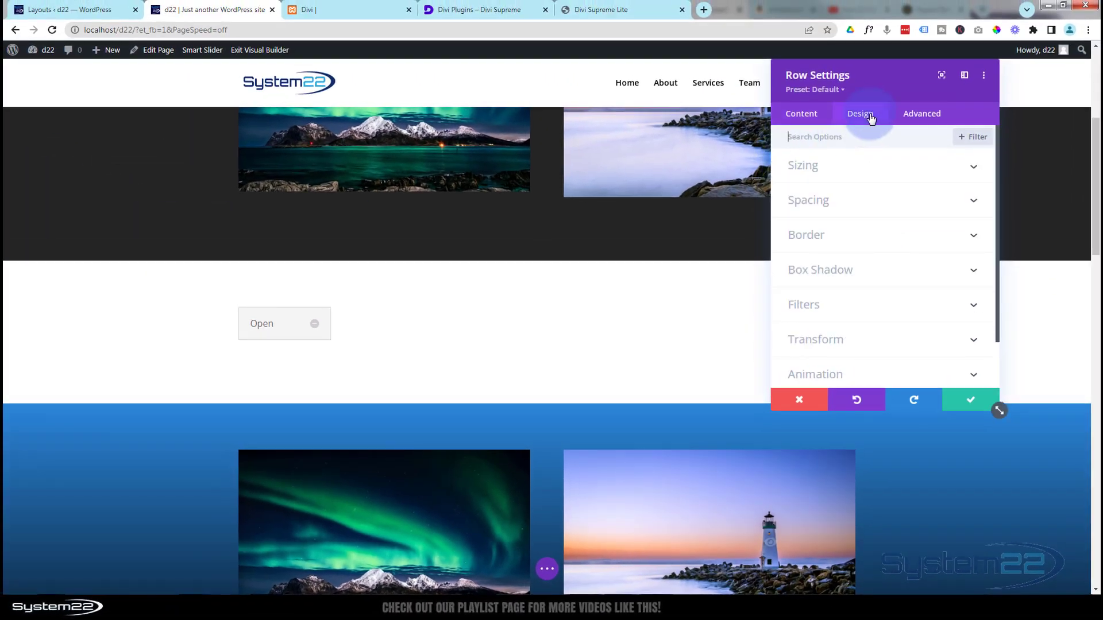
pyautogui.click(878, 166)
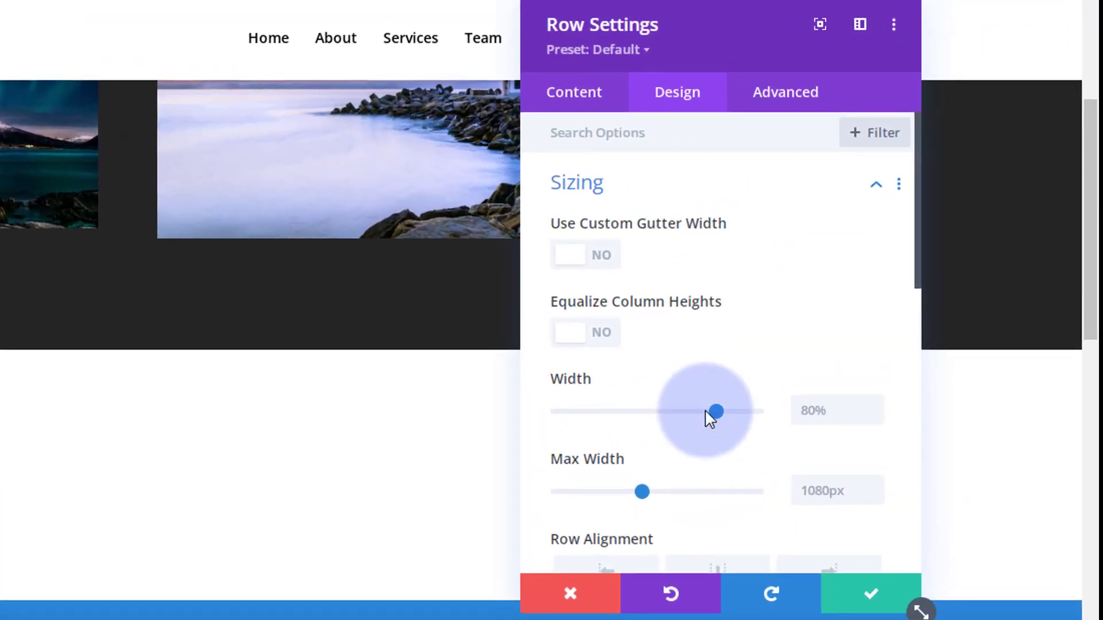
pyautogui.moveTo(706, 410); pyautogui.dragTo(788, 406)
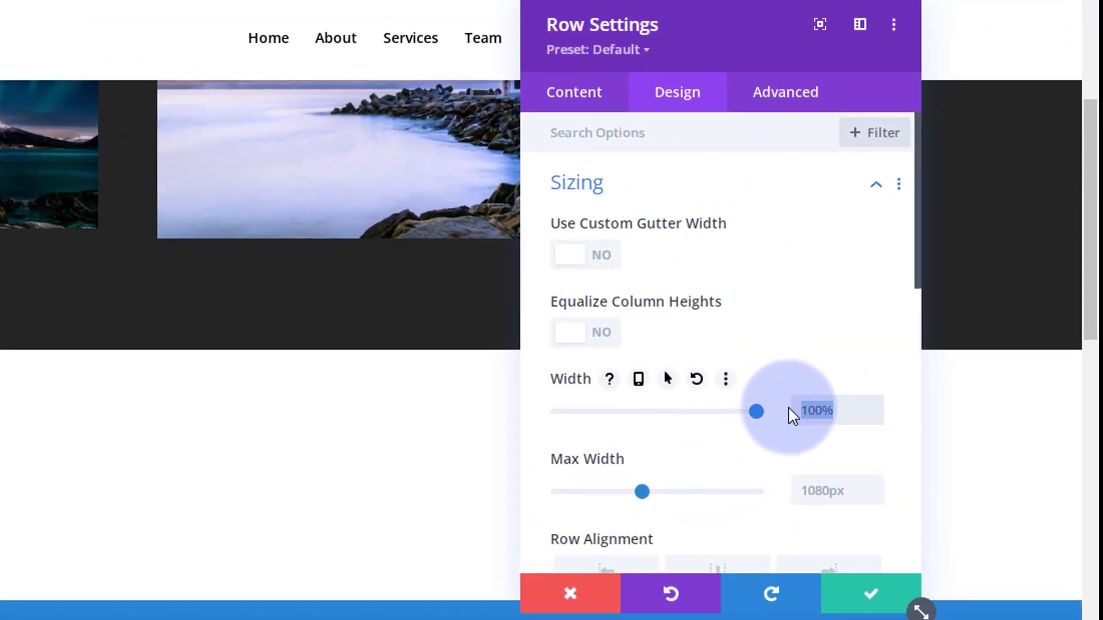
pyautogui.click(811, 489)
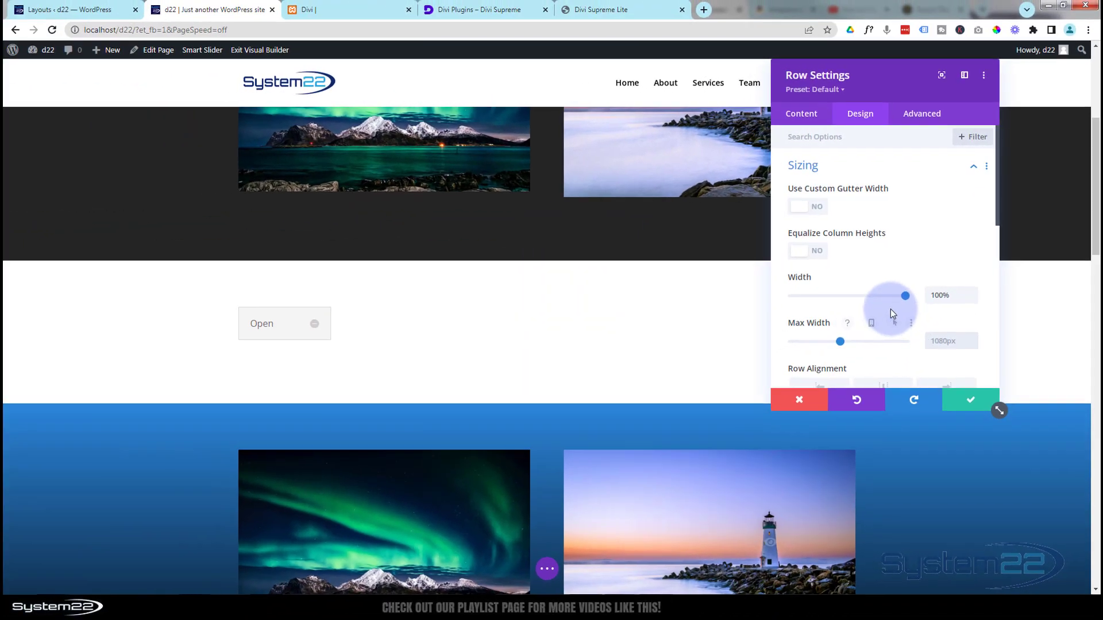
pyautogui.write('100%')
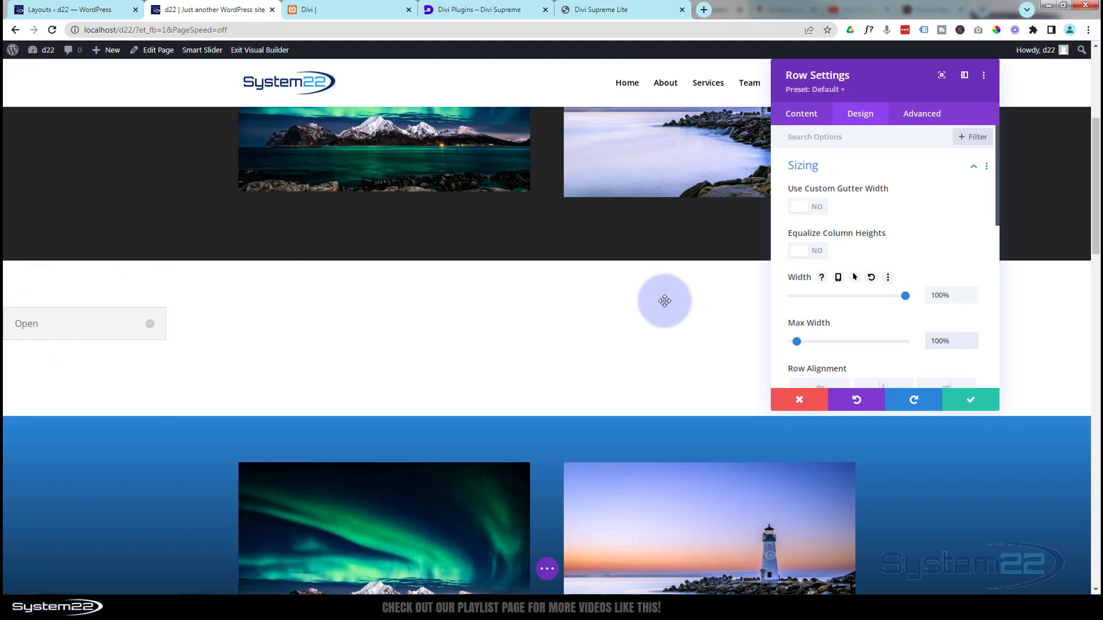
# Try a Fixed position for the row containing the "Open" toggle, anchored at the middle-left location.
pyautogui.click(920, 118)
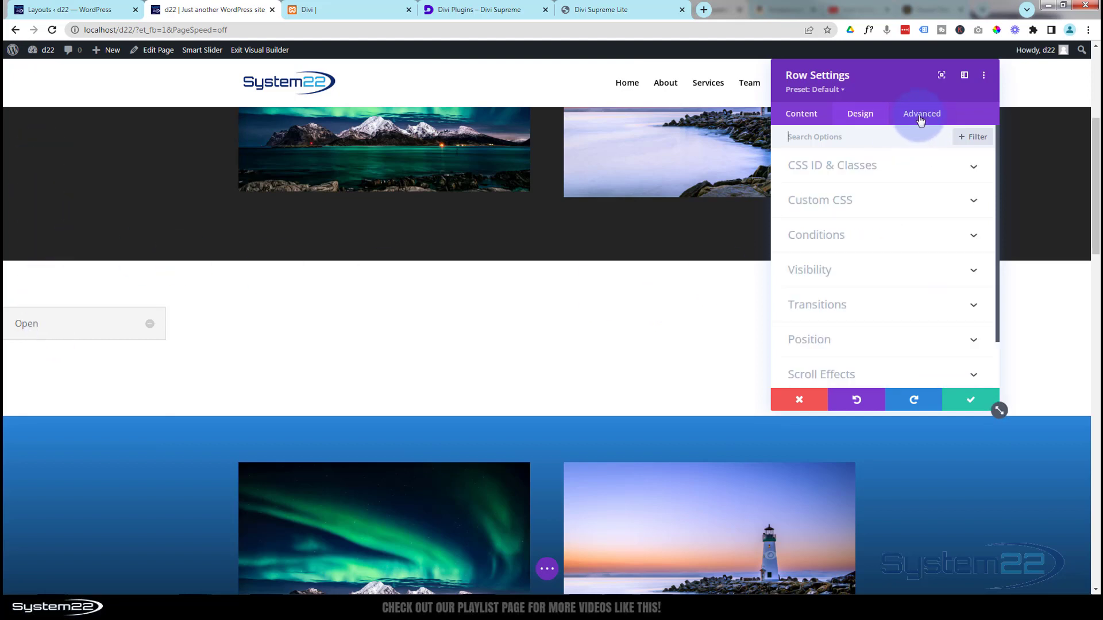
pyautogui.scroll(-2, 920, 268)
pyautogui.click(901, 292)
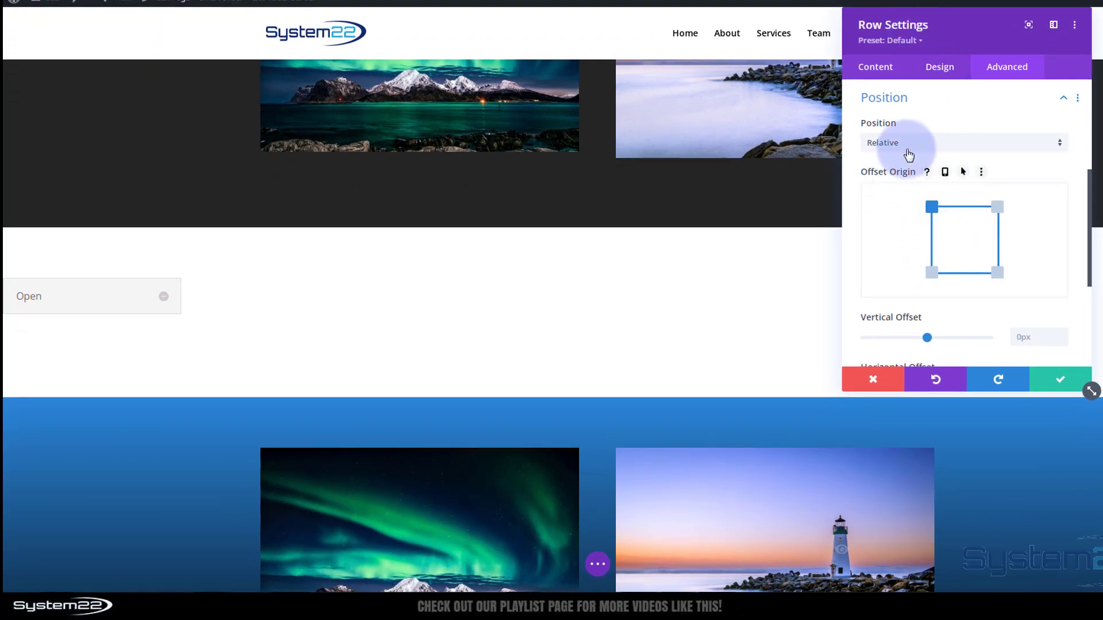
pyautogui.click(925, 148)
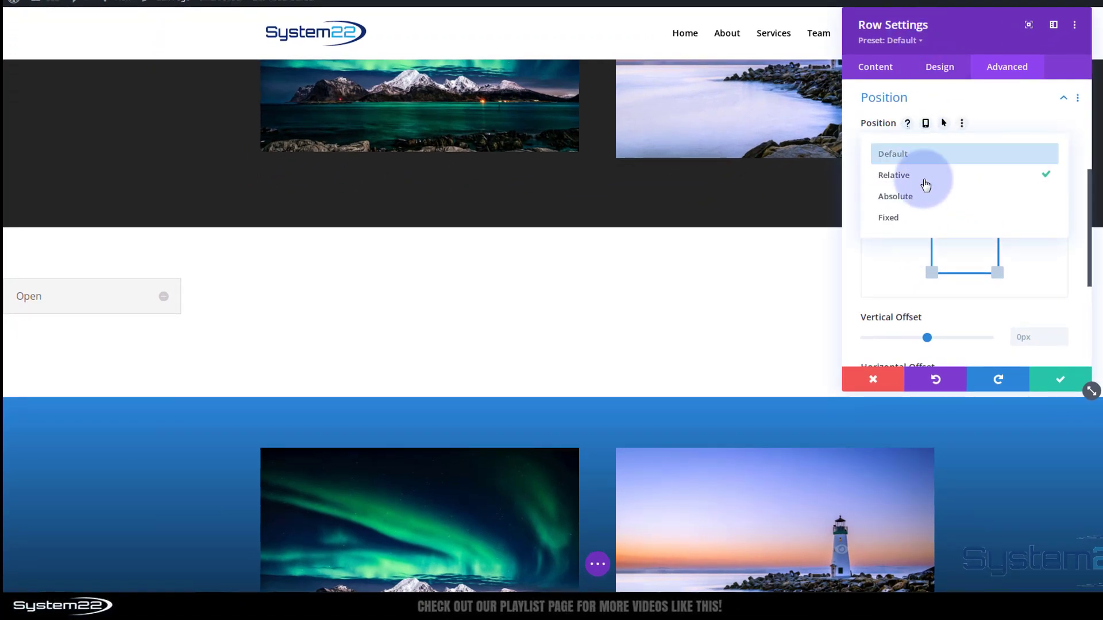
pyautogui.click(916, 219)
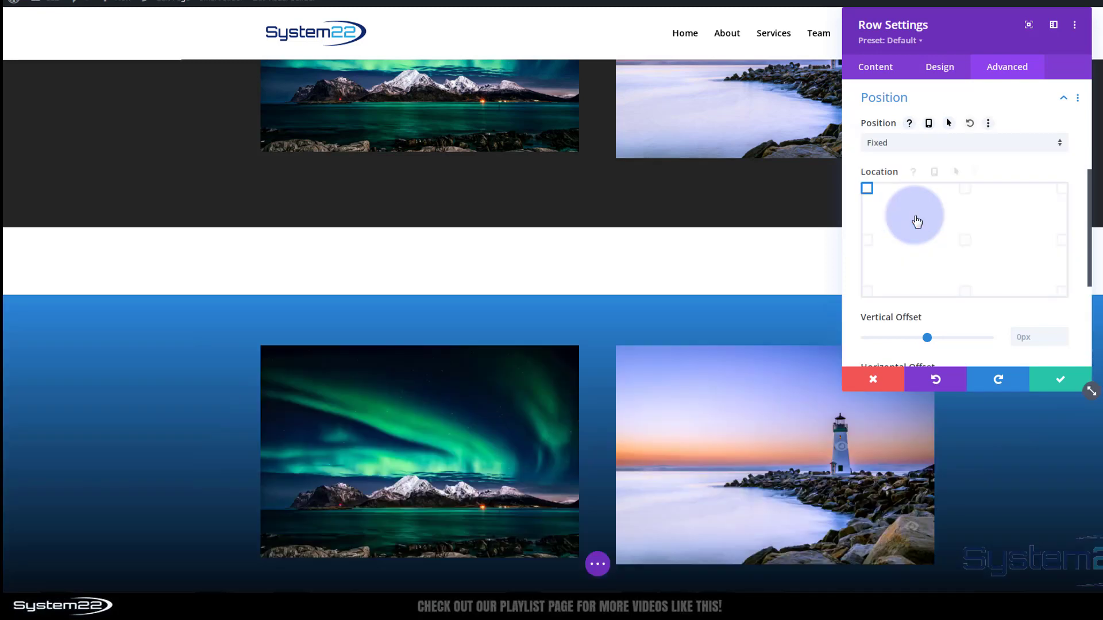
pyautogui.click(867, 240)
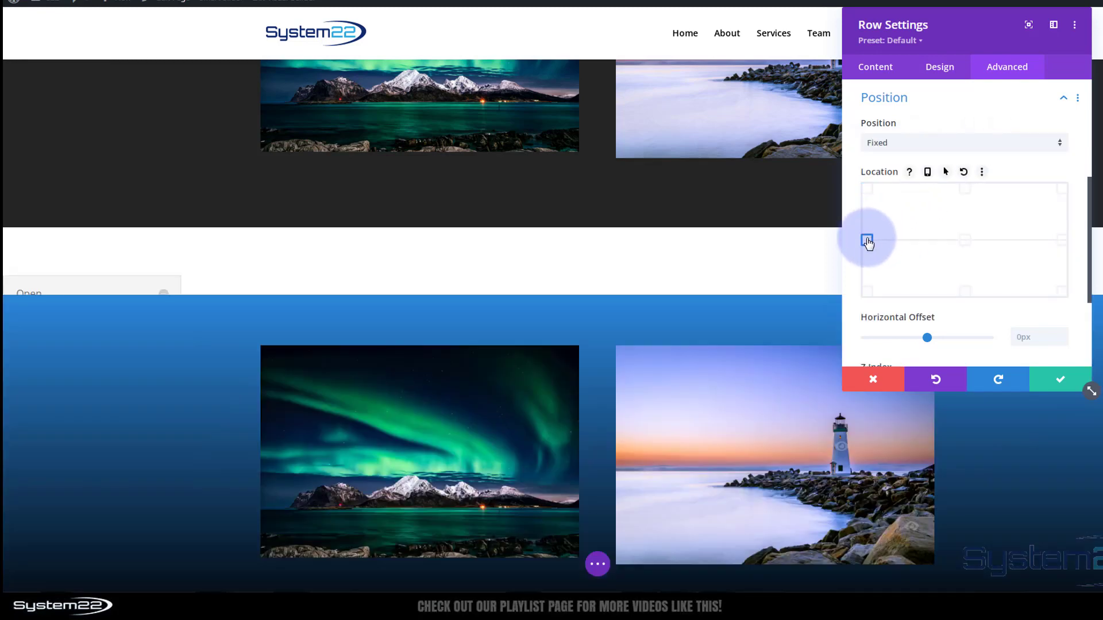
# Set the row's Z Index to 300.
pyautogui.scroll(-2, 905, 276)
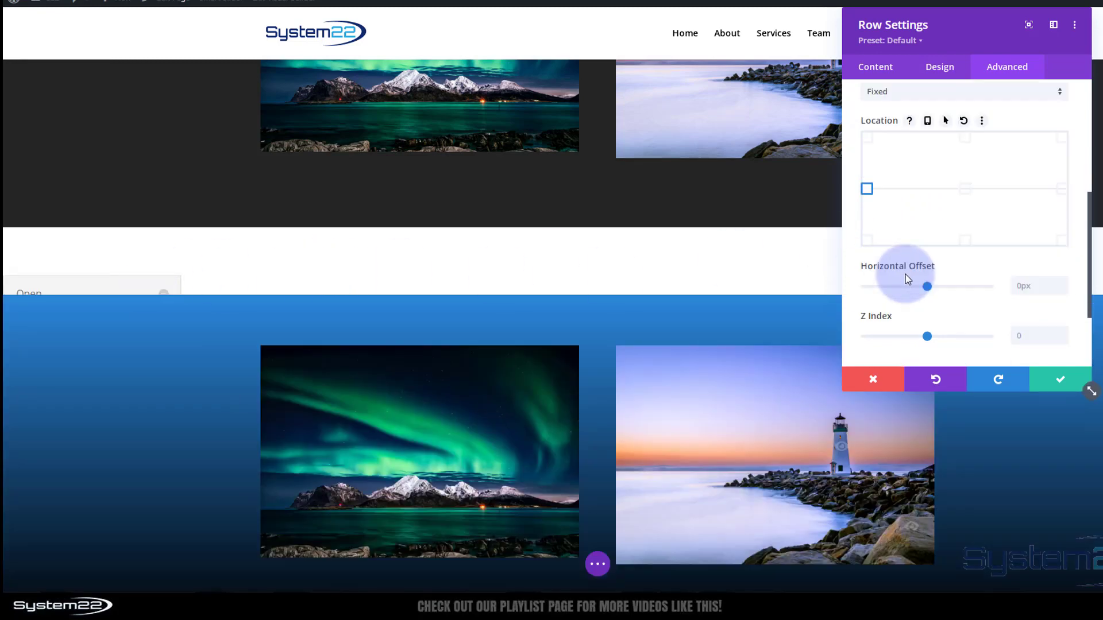
pyautogui.moveTo(927, 324); pyautogui.dragTo(965, 327)
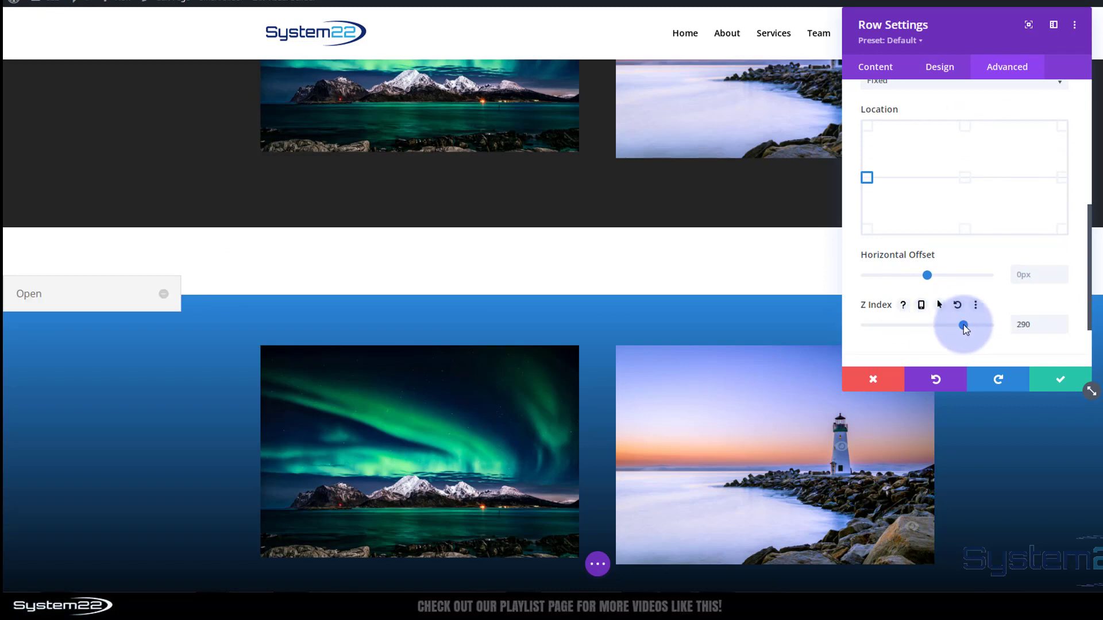
pyautogui.scroll(-2, 416, 322)
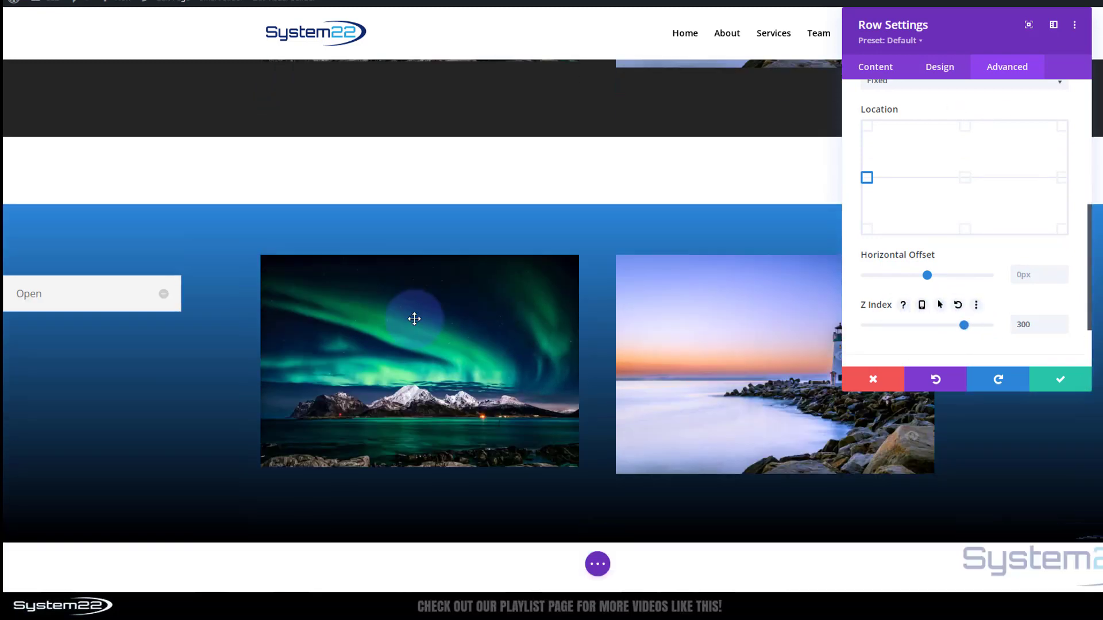
pyautogui.scroll(4, 415, 319)
pyautogui.scroll(3, 414, 319)
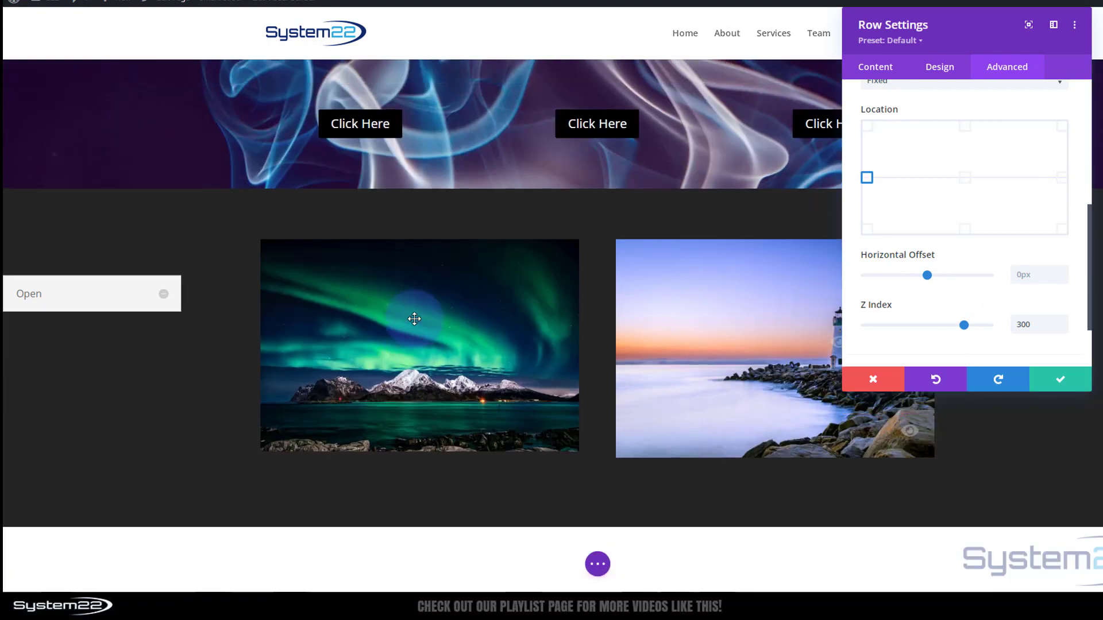
pyautogui.scroll(-6, 414, 318)
pyautogui.scroll(3, 414, 318)
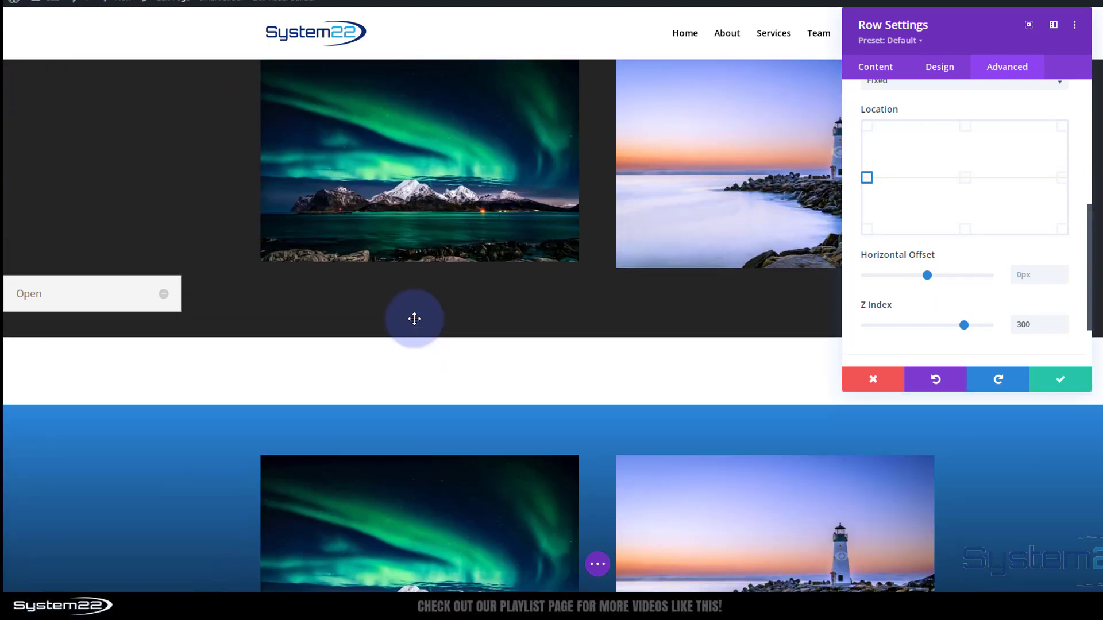
pyautogui.scroll(2, 414, 318)
# Set the row's position to Default and save the row settings.
pyautogui.scroll(5, 950, 287)
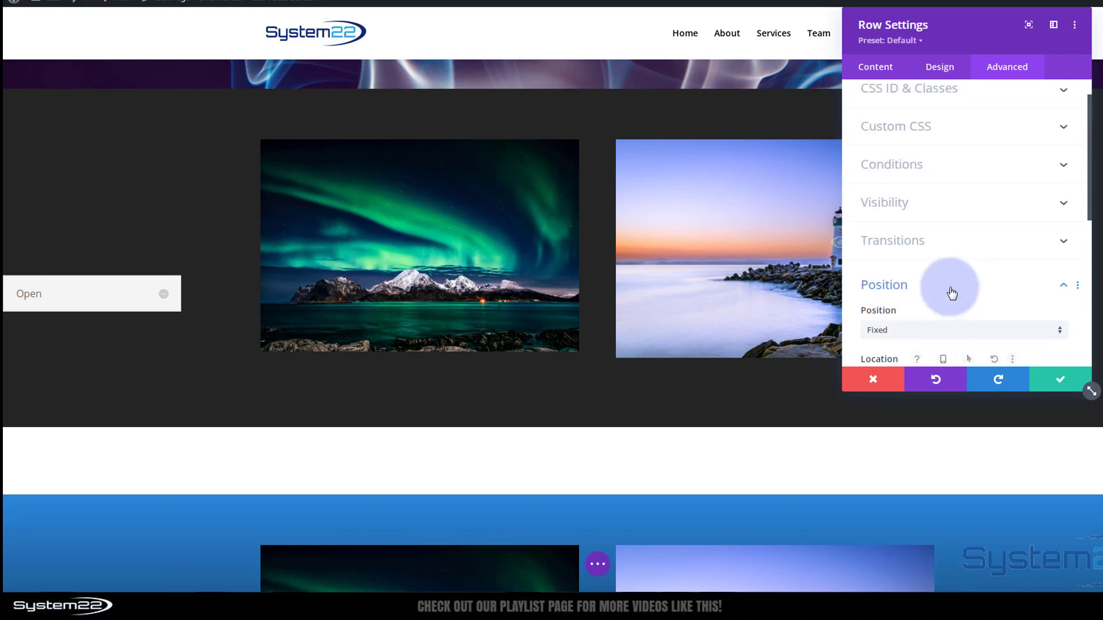
pyautogui.scroll(-1, 942, 287)
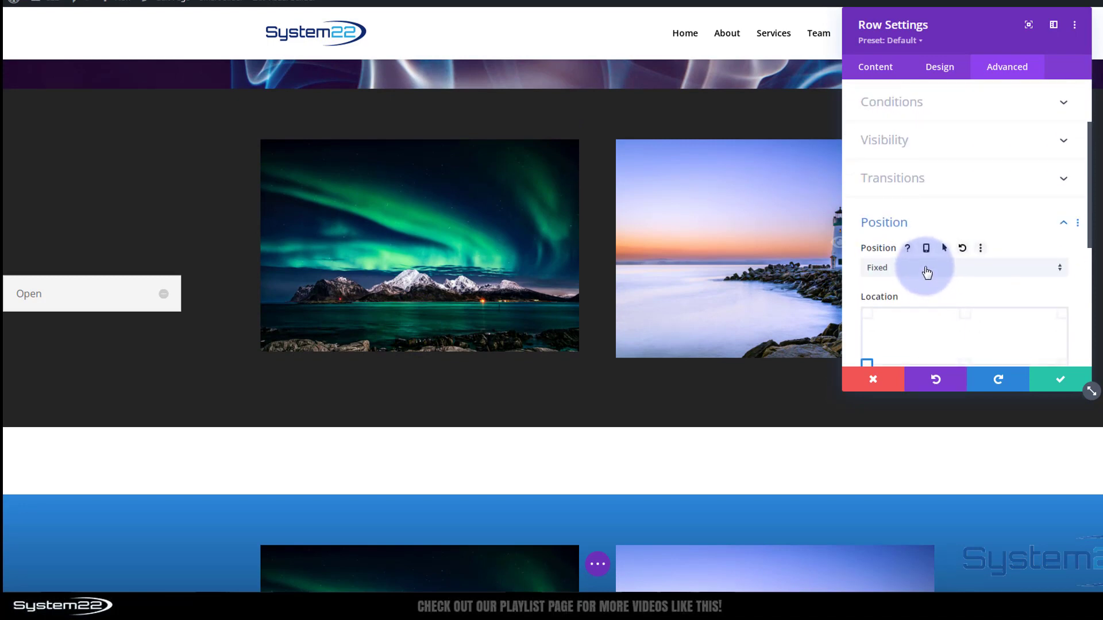
pyautogui.click(927, 272)
pyautogui.click(906, 281)
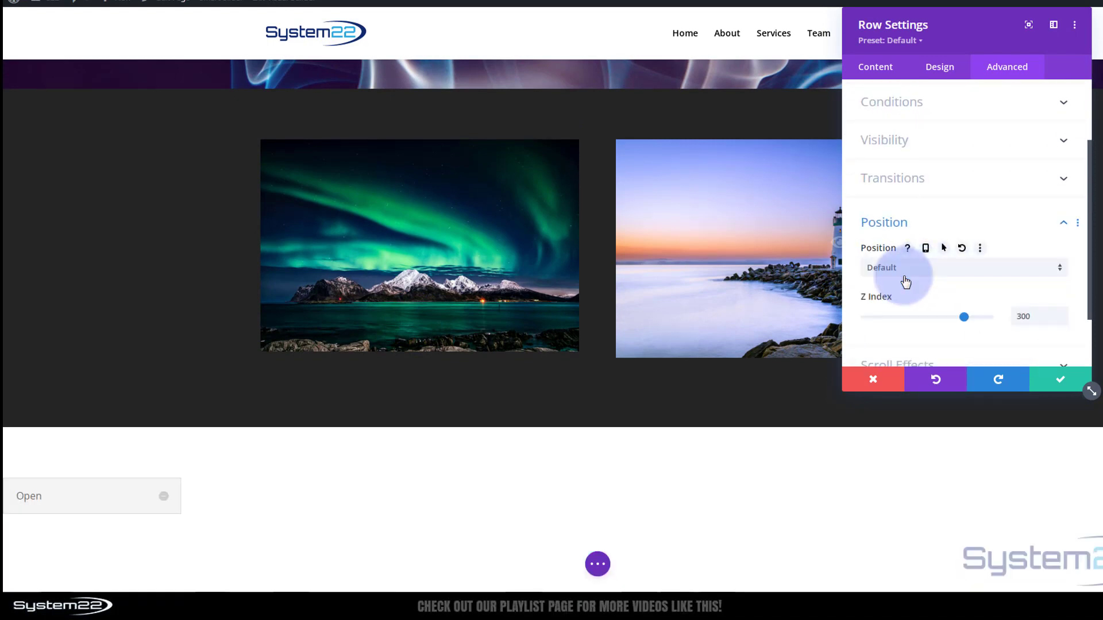
pyautogui.scroll(-3, 671, 384)
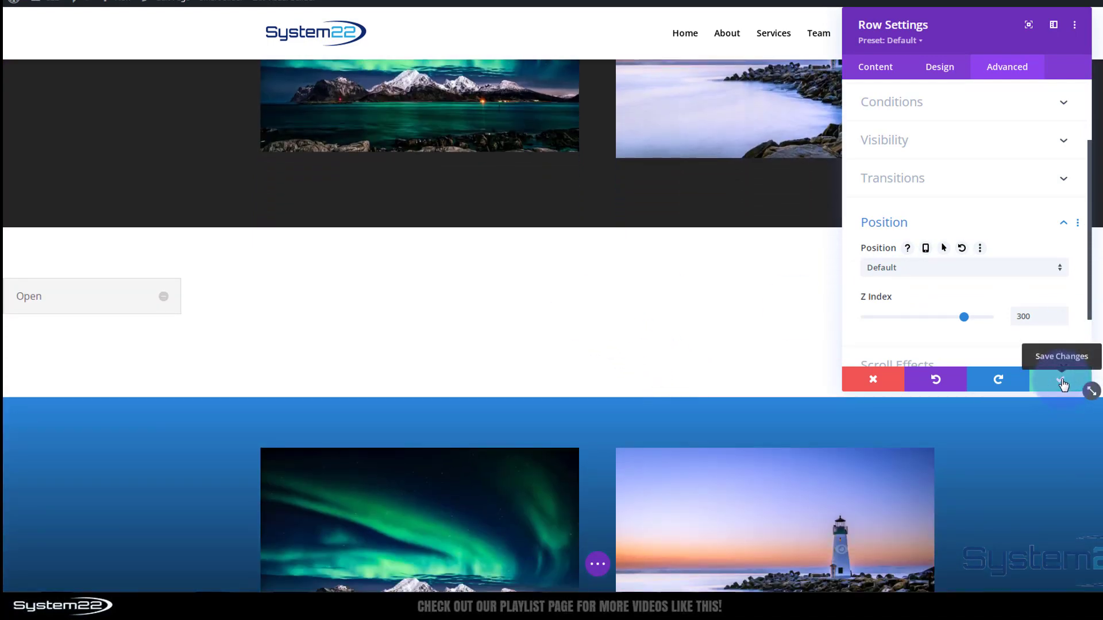
pyautogui.click(1063, 385)
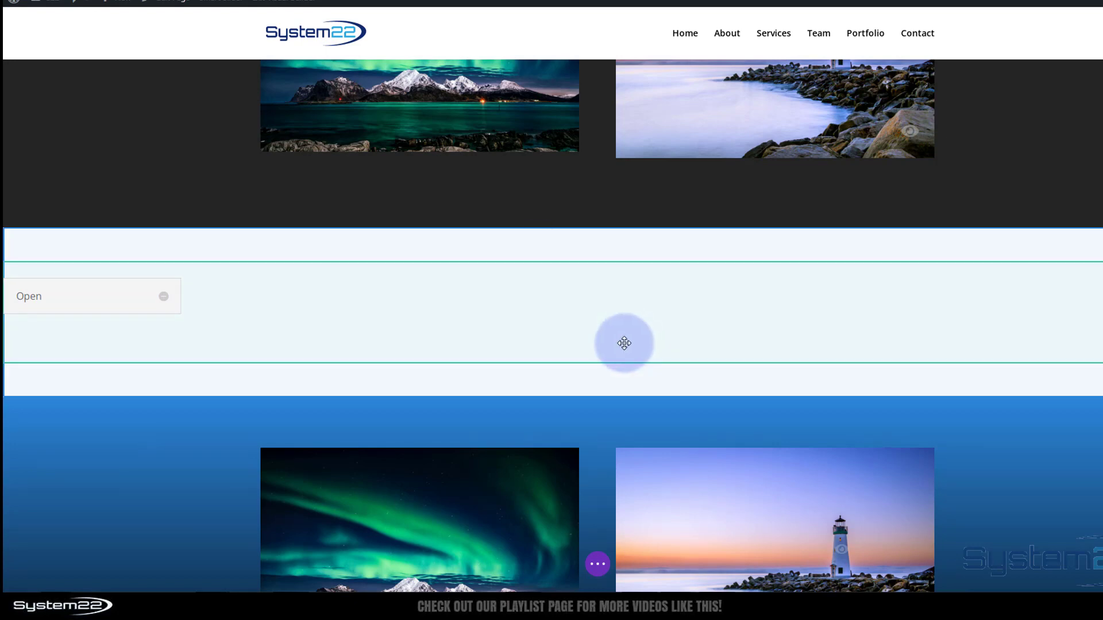
# Switch the builder to wireframe view and open the settings of the Code module below the Toggle module.
pyautogui.moveTo(599, 359); pyautogui.dragTo(595, 345)
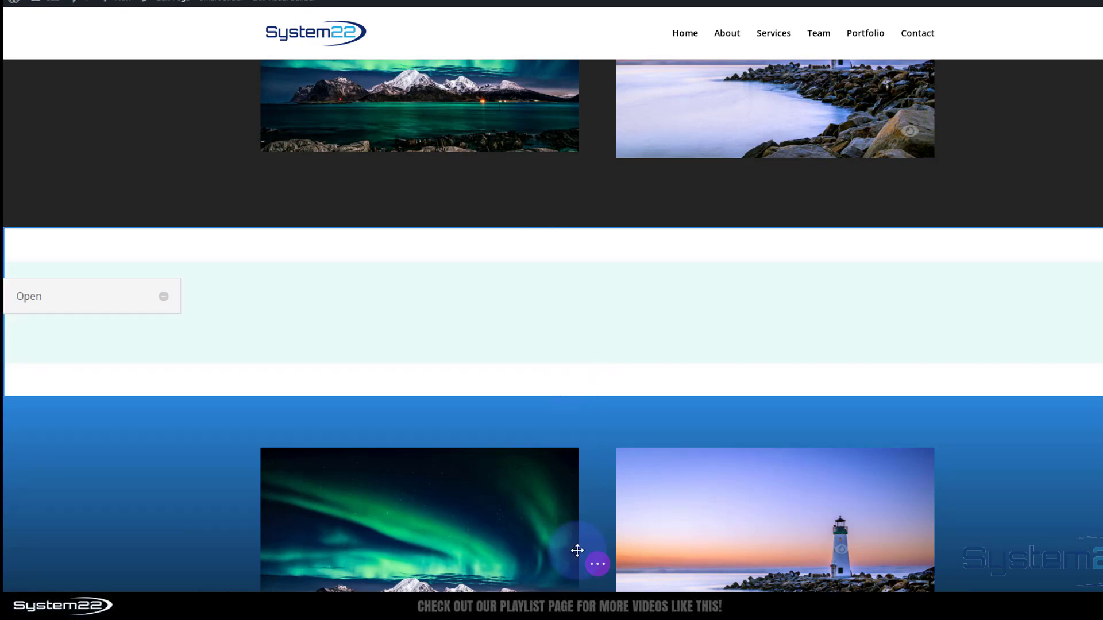
pyautogui.click(596, 564)
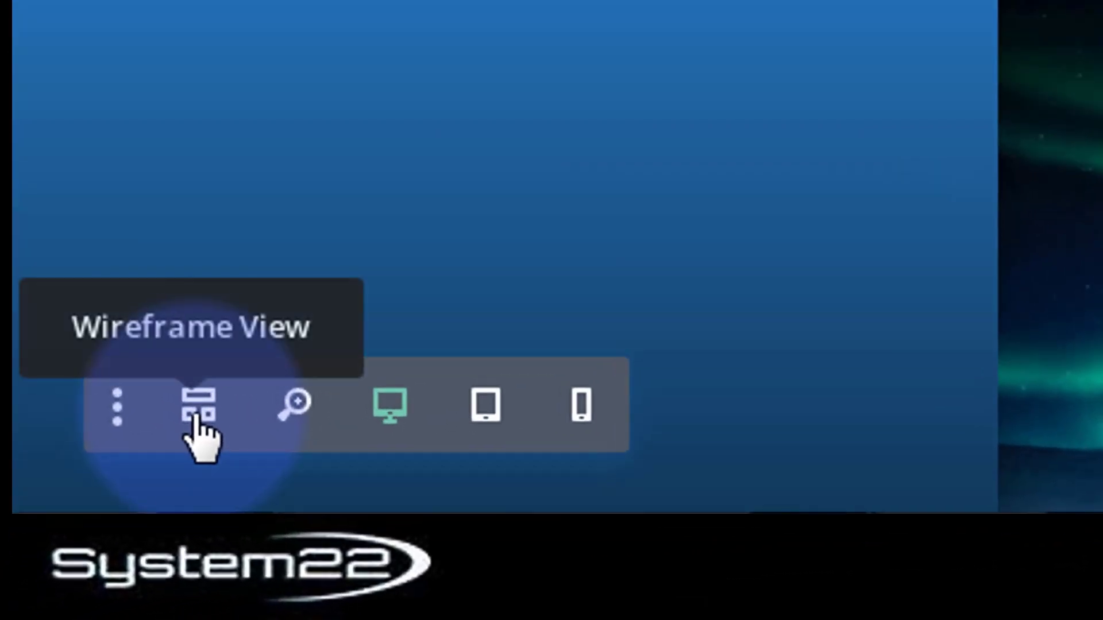
pyautogui.click(198, 409)
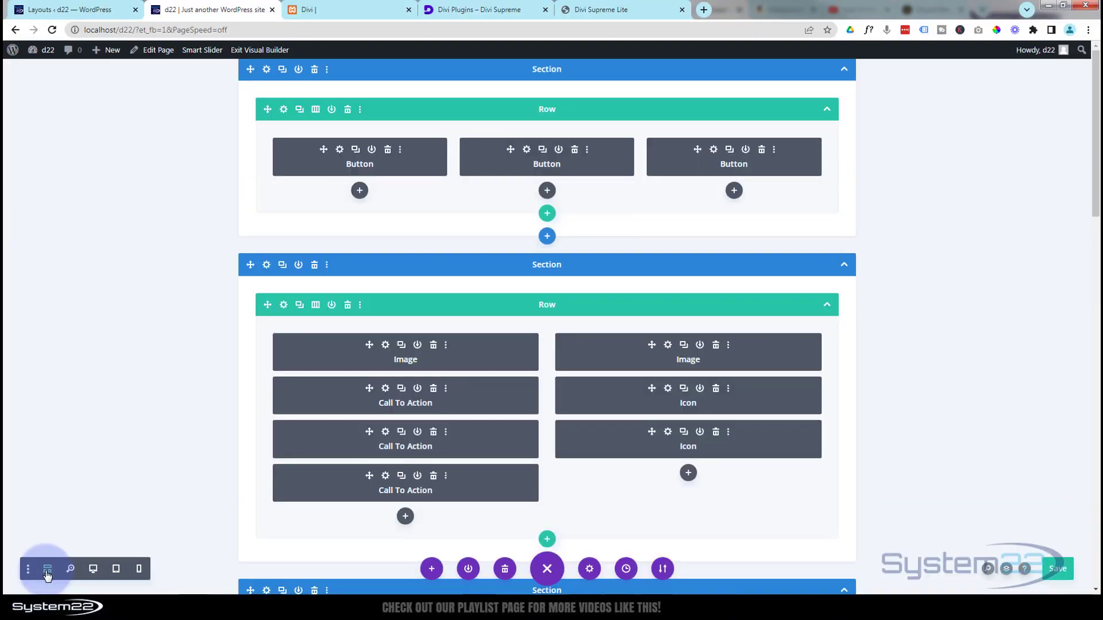
pyautogui.scroll(-5, 441, 229)
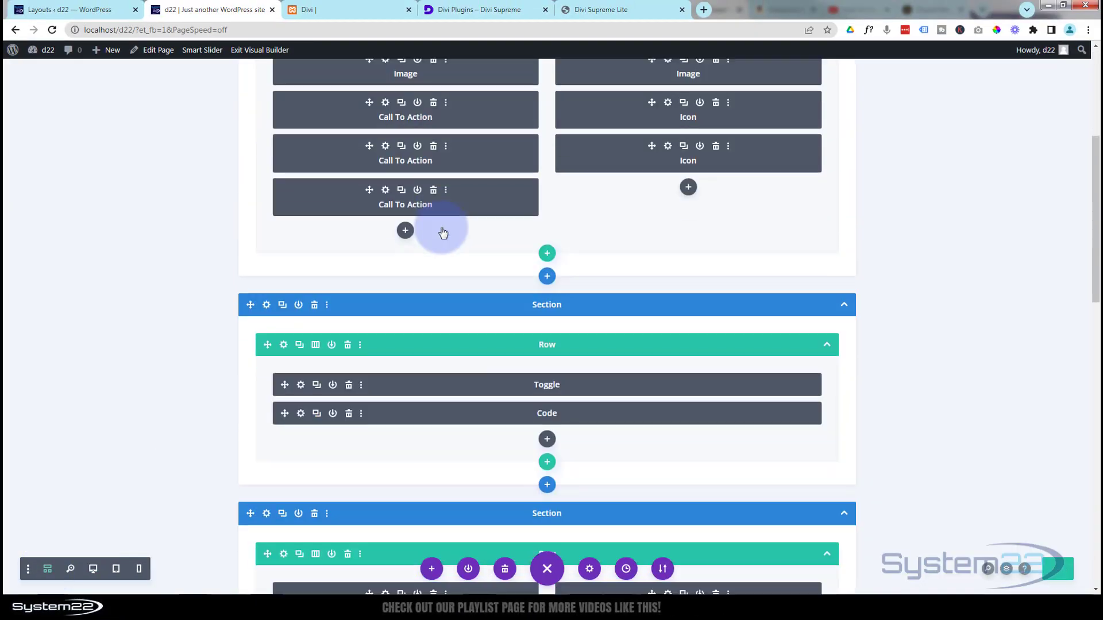
pyautogui.scroll(-2, 443, 232)
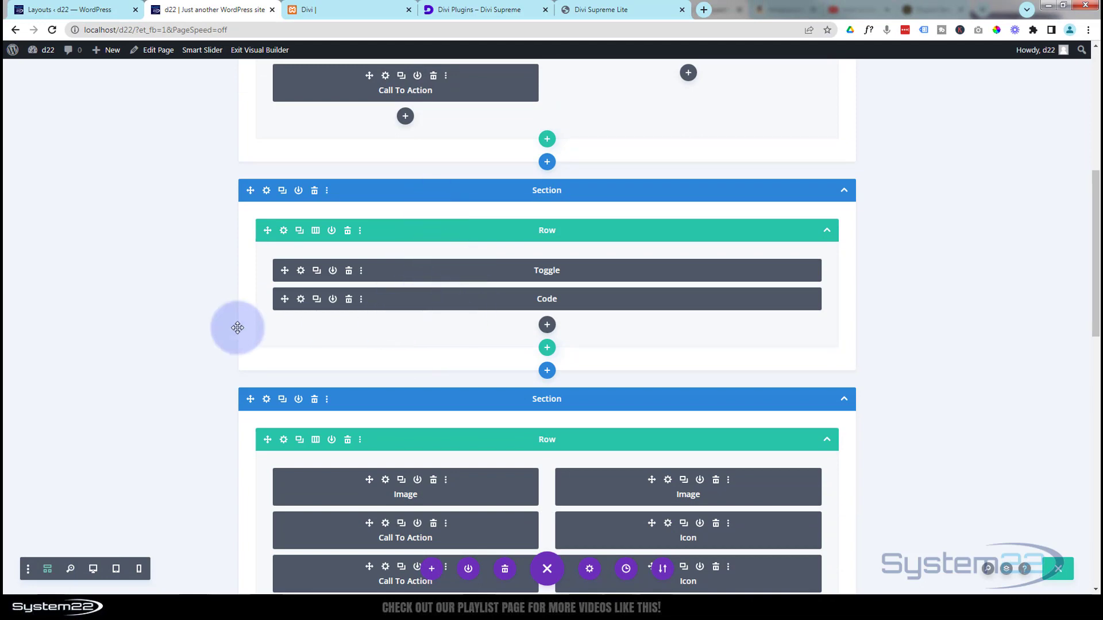
pyautogui.click(301, 302)
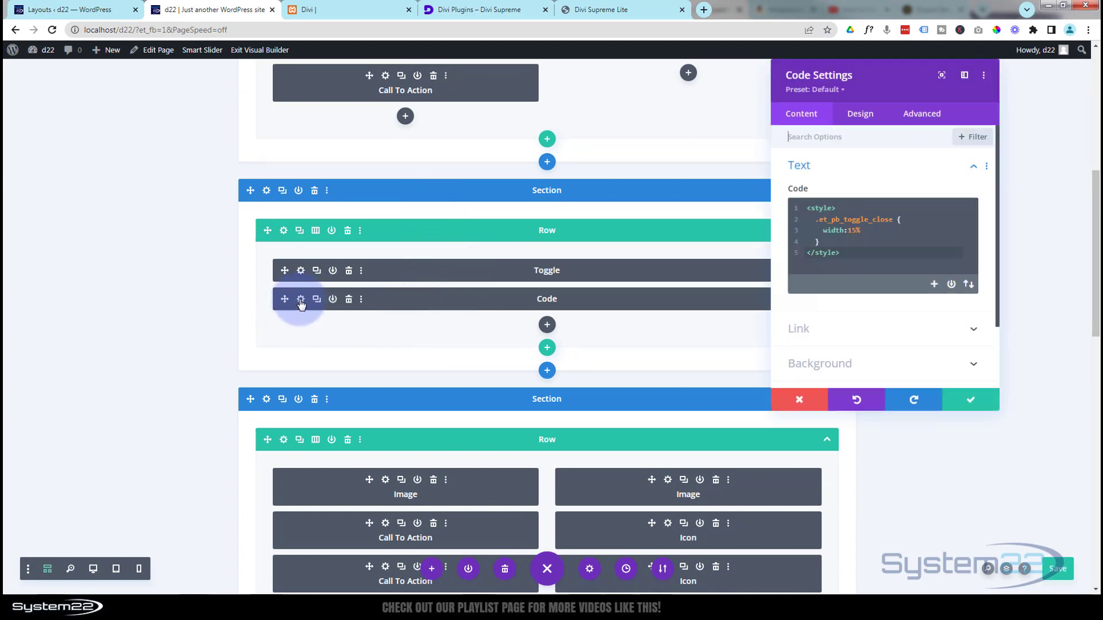
# Return to desktop view and add margin:auto after width:15%; in the .et_pb_toggle_close rule.
pyautogui.click(93, 569)
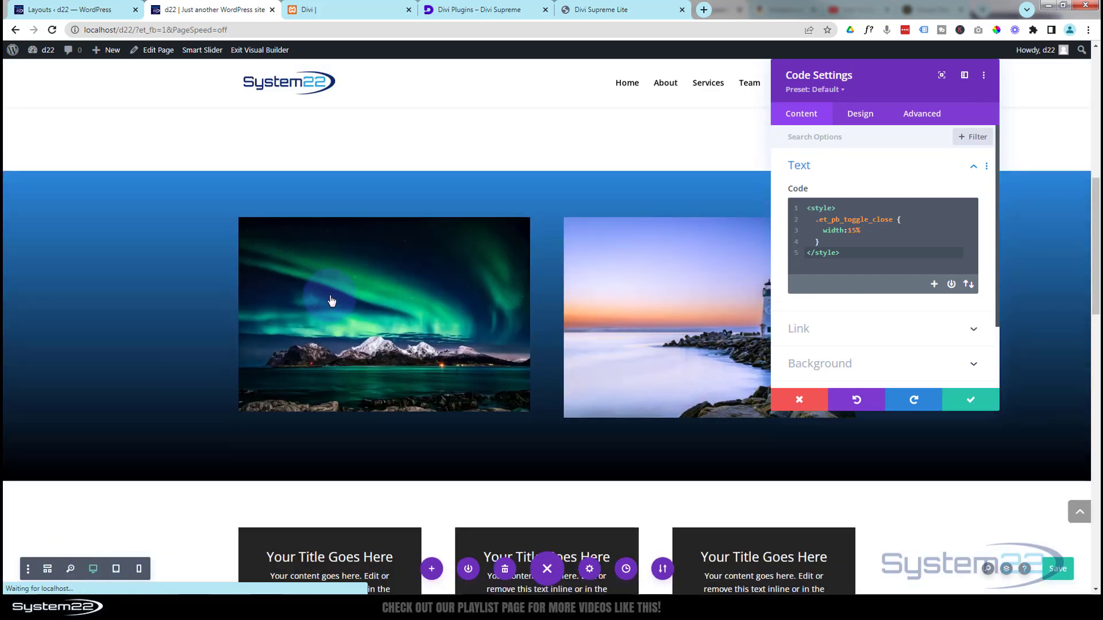
pyautogui.scroll(5, 332, 301)
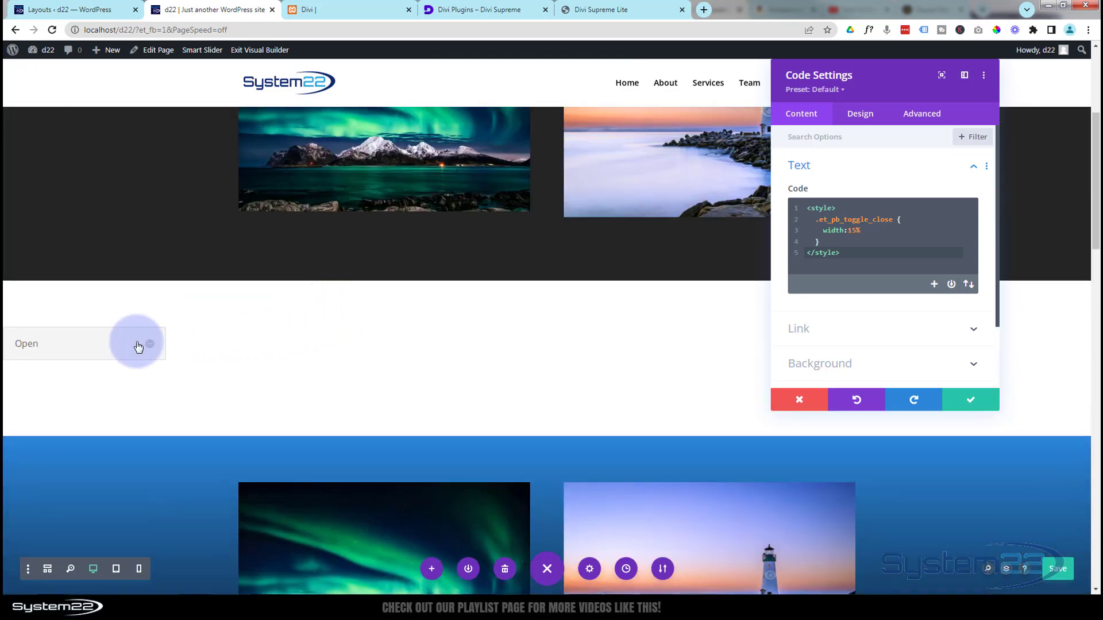
pyautogui.moveTo(866, 233); pyautogui.dragTo(897, 229)
pyautogui.click(866, 232)
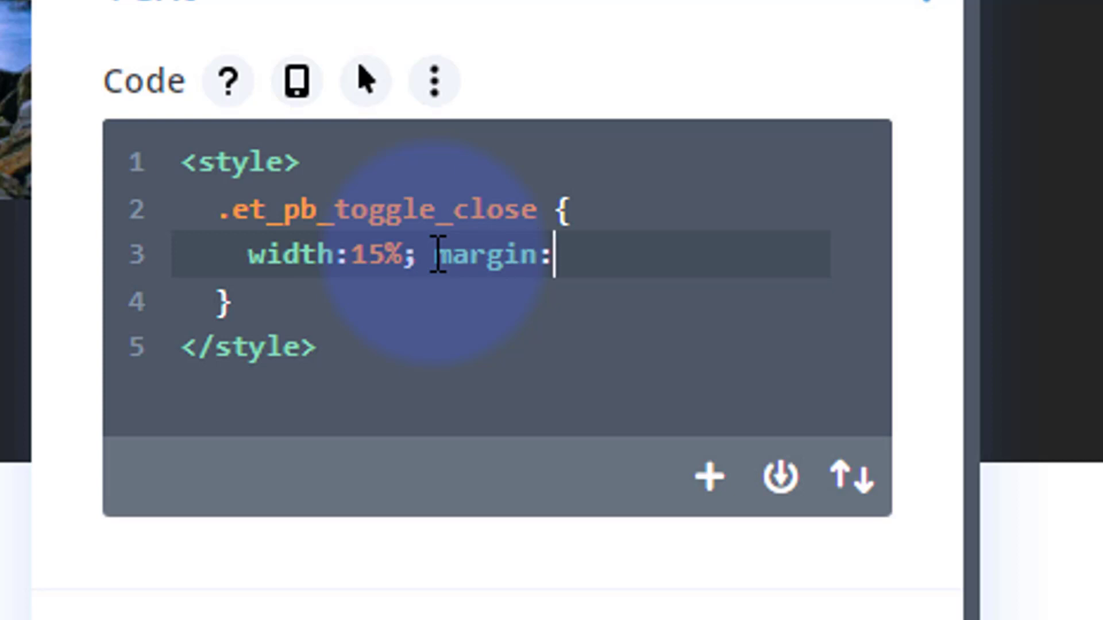
pyautogui.write('; margin:auto')
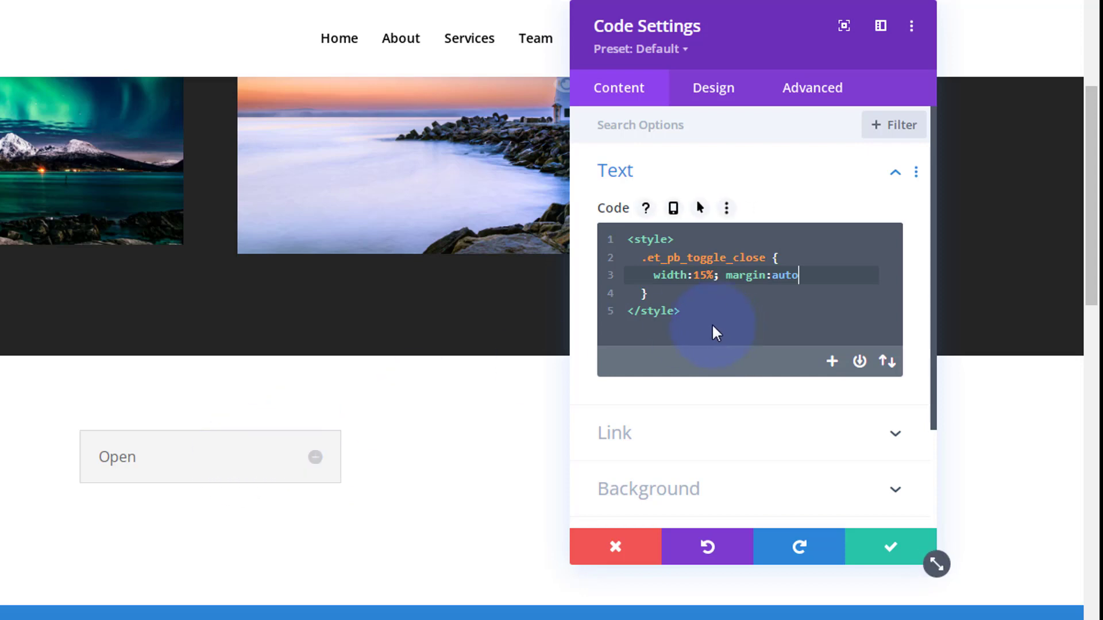
# Give the "Open" Toggle module the CSS class togsec.
pyautogui.click(826, 93)
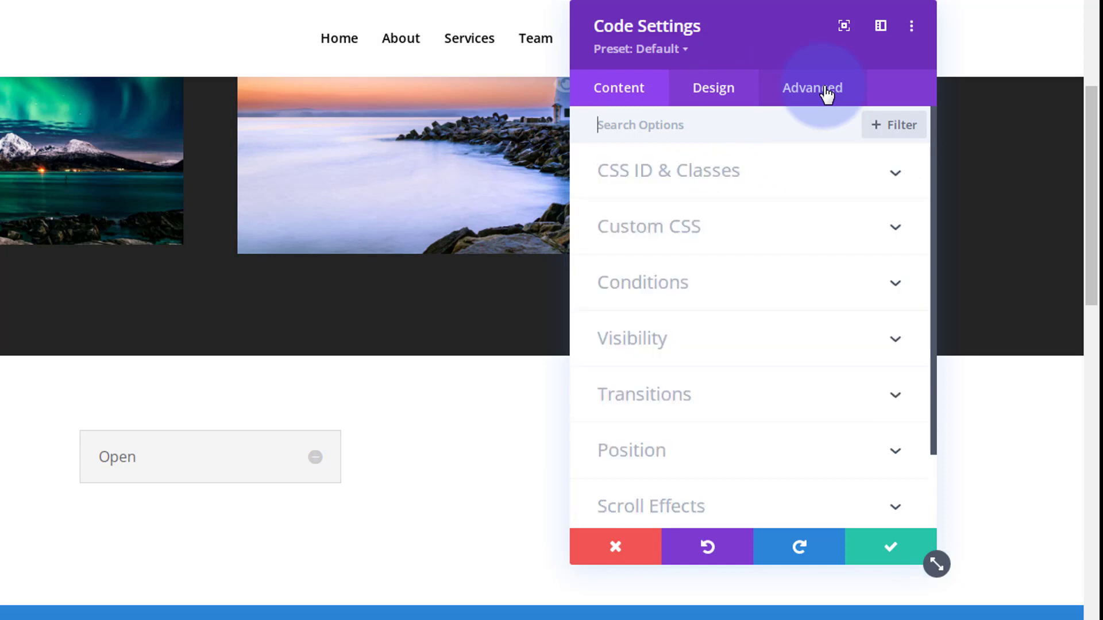
pyautogui.click(775, 178)
pyautogui.click(626, 308)
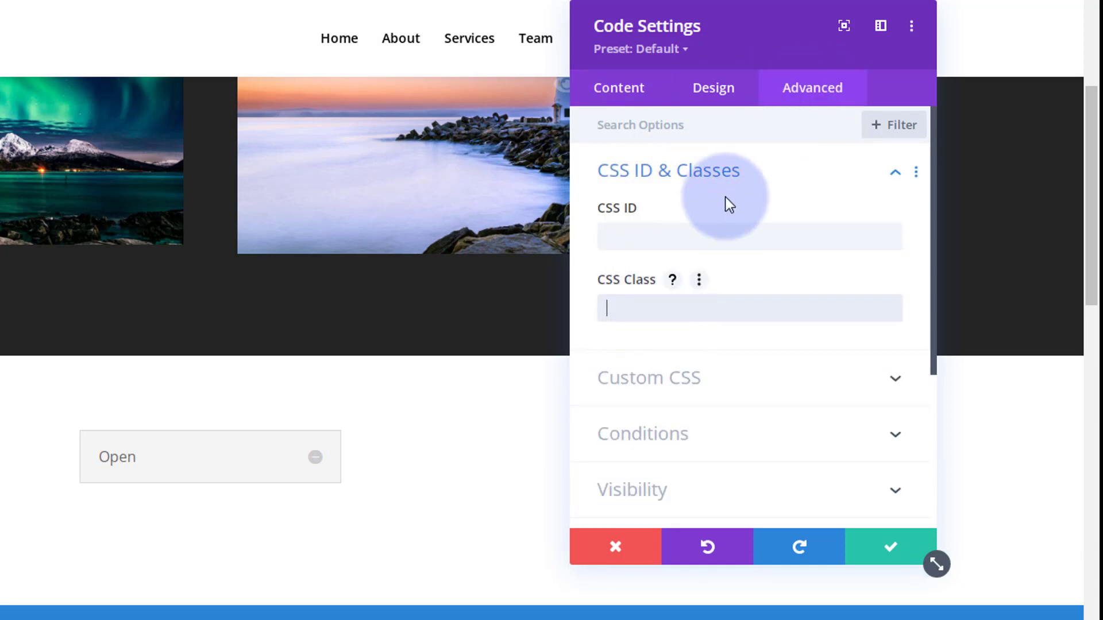
pyautogui.click(607, 313)
pyautogui.write('tog')
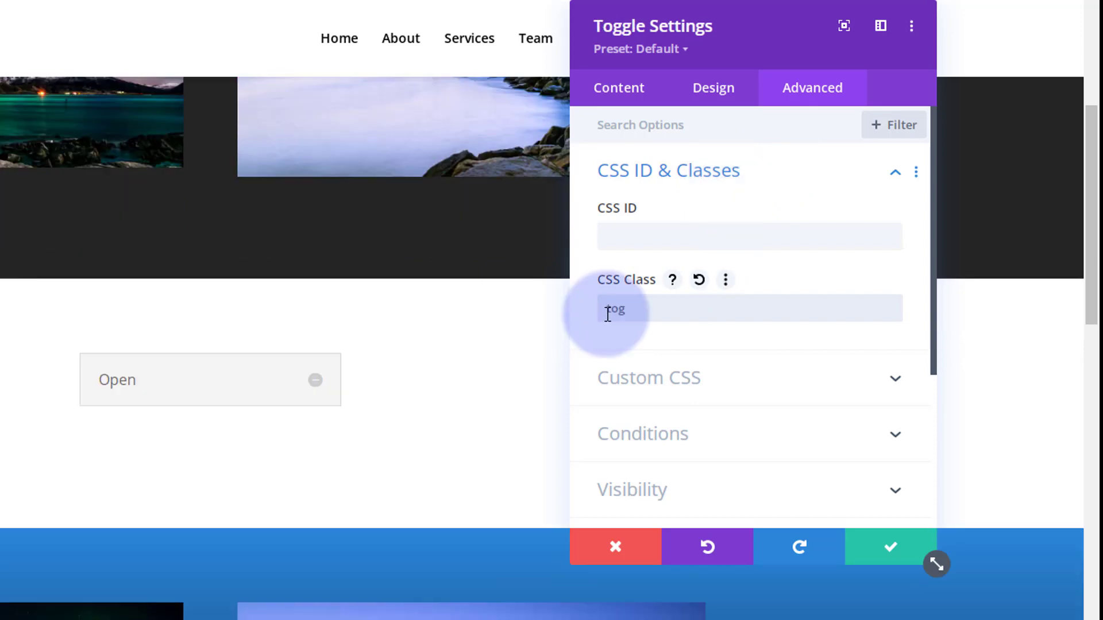
pyautogui.write('sec')
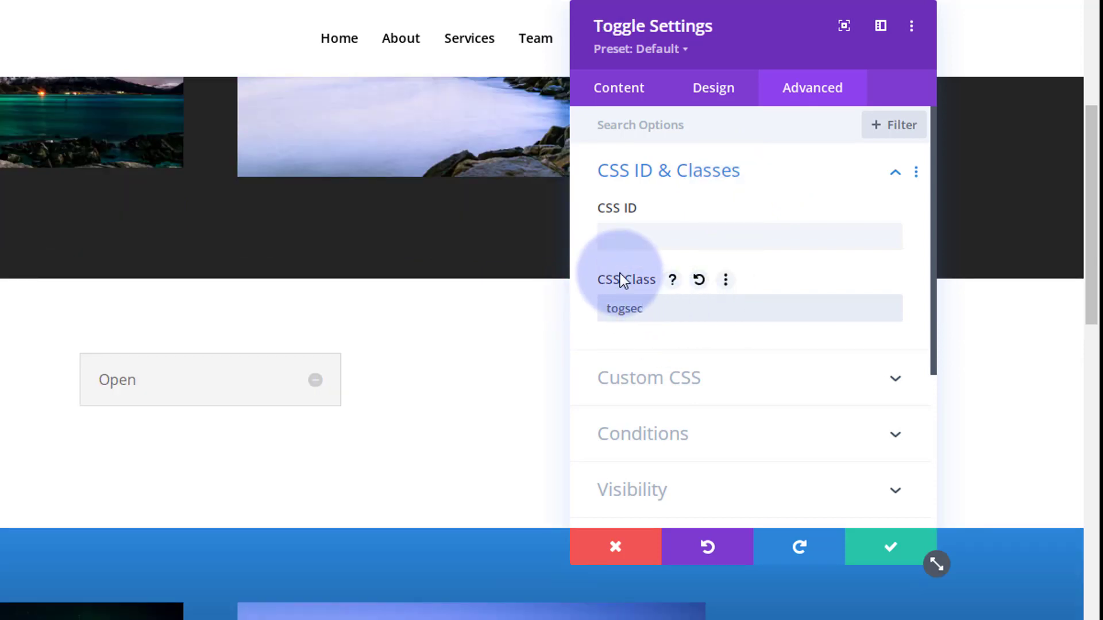
# Make the toggle's closed icon color transparent and its open icon color white.
pyautogui.click(710, 91)
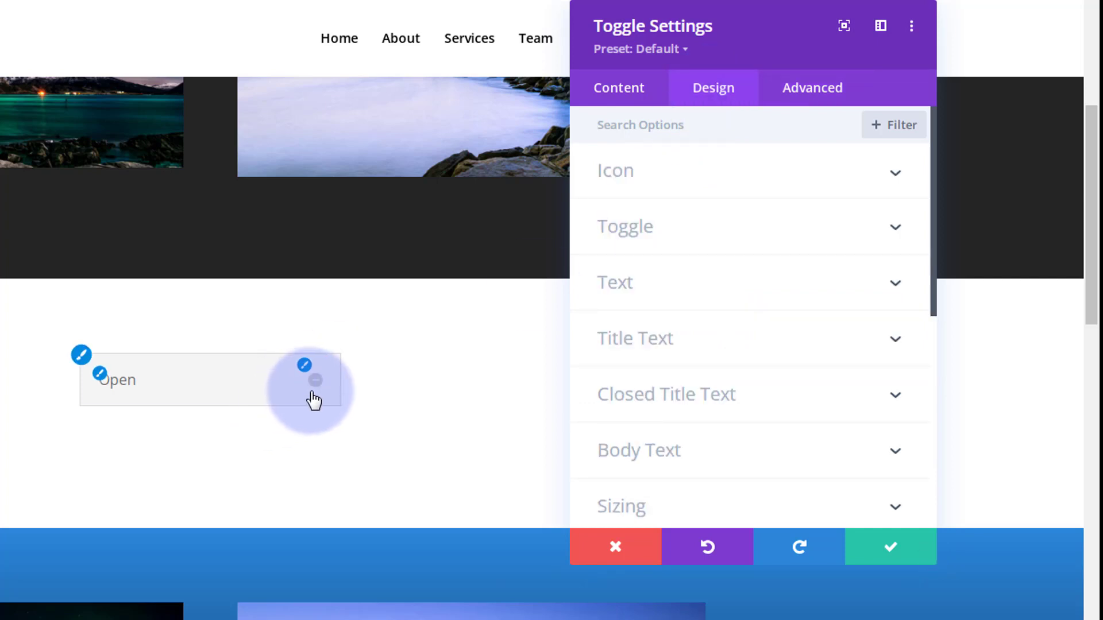
pyautogui.click(755, 187)
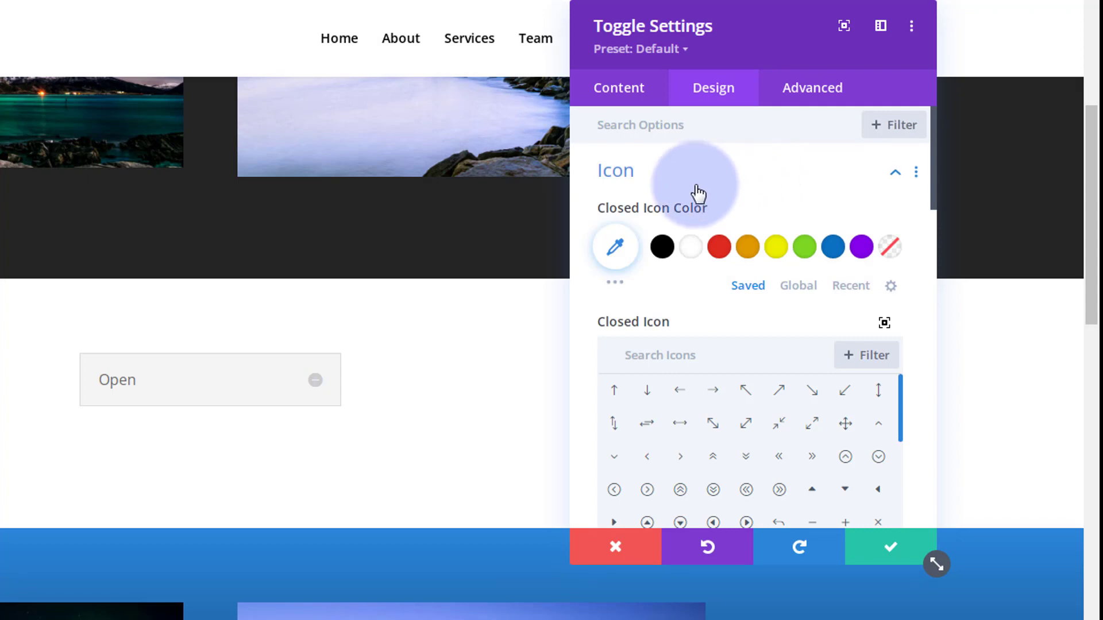
pyautogui.click(889, 251)
pyautogui.scroll(-3, 746, 299)
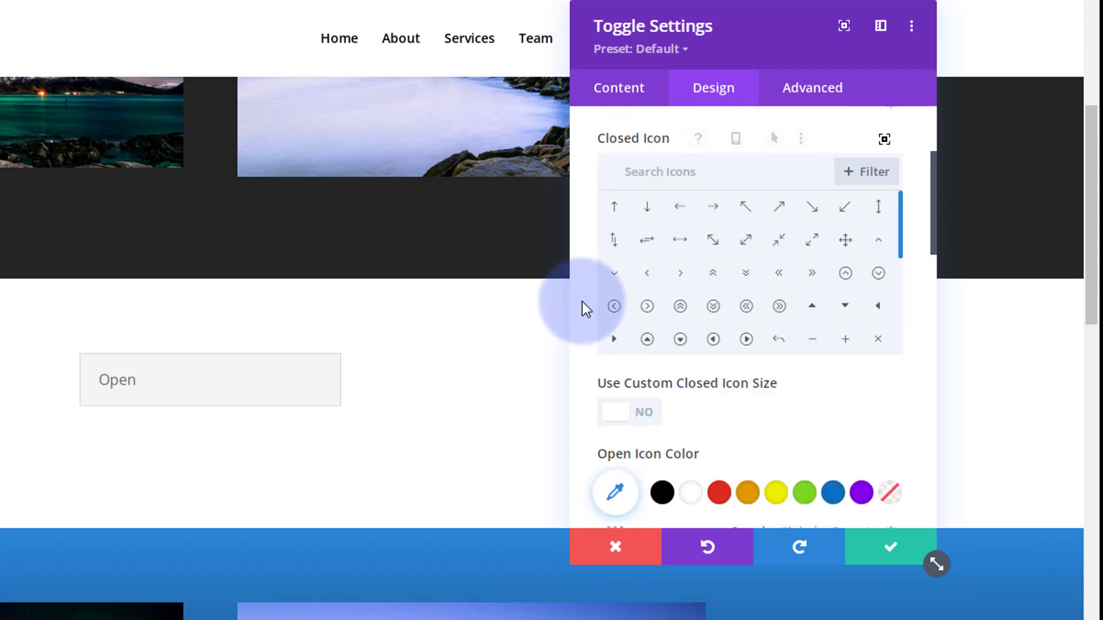
pyautogui.scroll(-5, 582, 302)
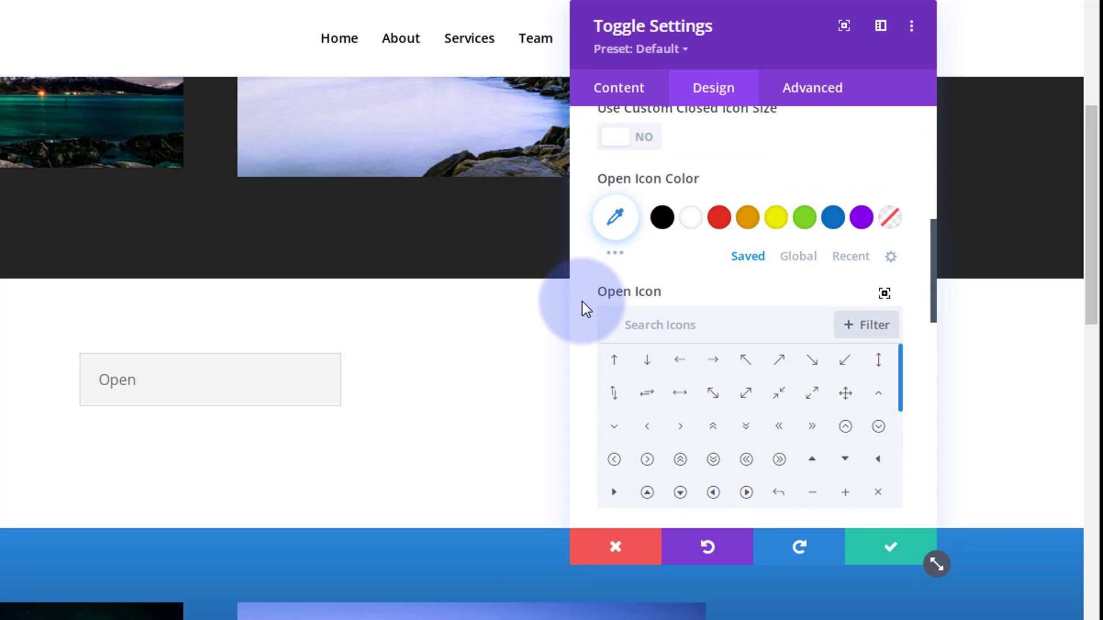
pyautogui.click(692, 219)
pyautogui.scroll(9, 681, 256)
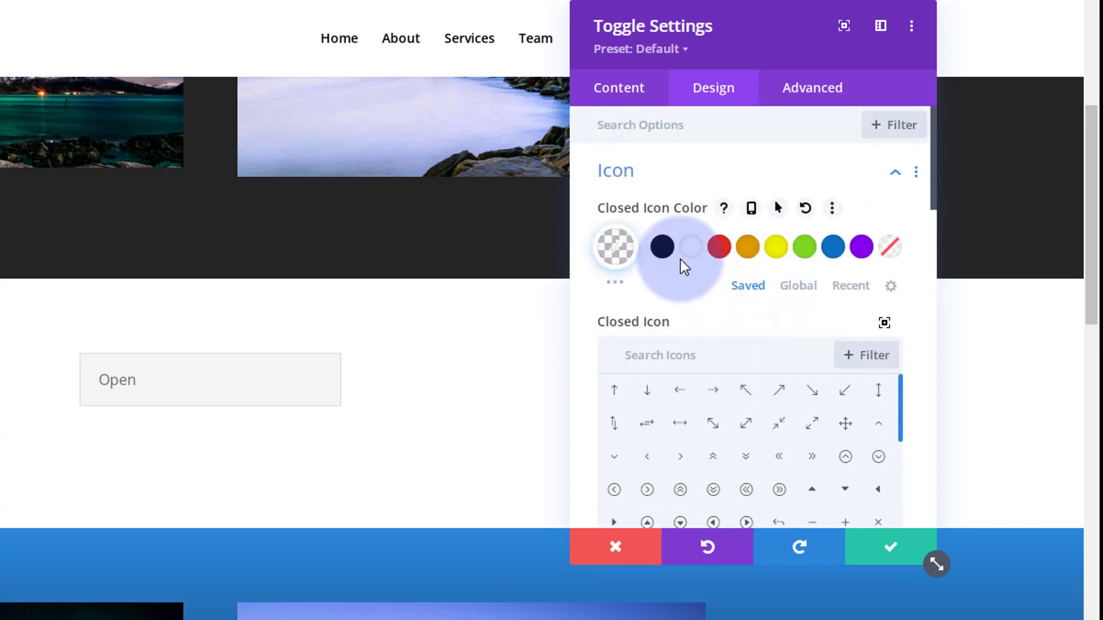
# Set the toggle's open background color to blue #0c71c3 and its closed background color to purple.
pyautogui.click(714, 180)
pyautogui.click(727, 220)
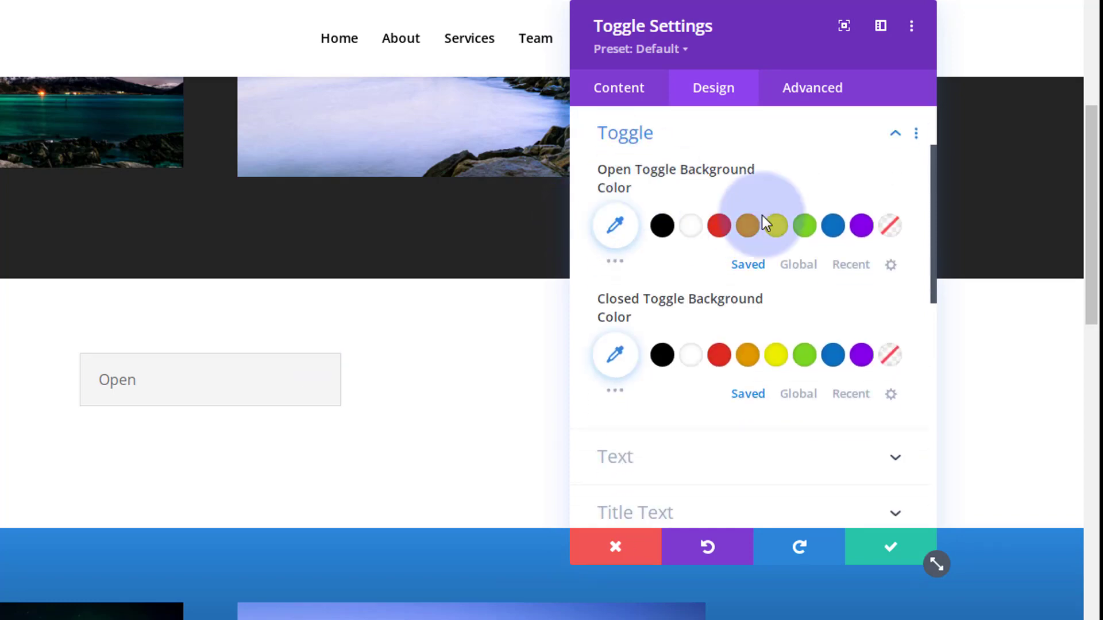
pyautogui.click(833, 227)
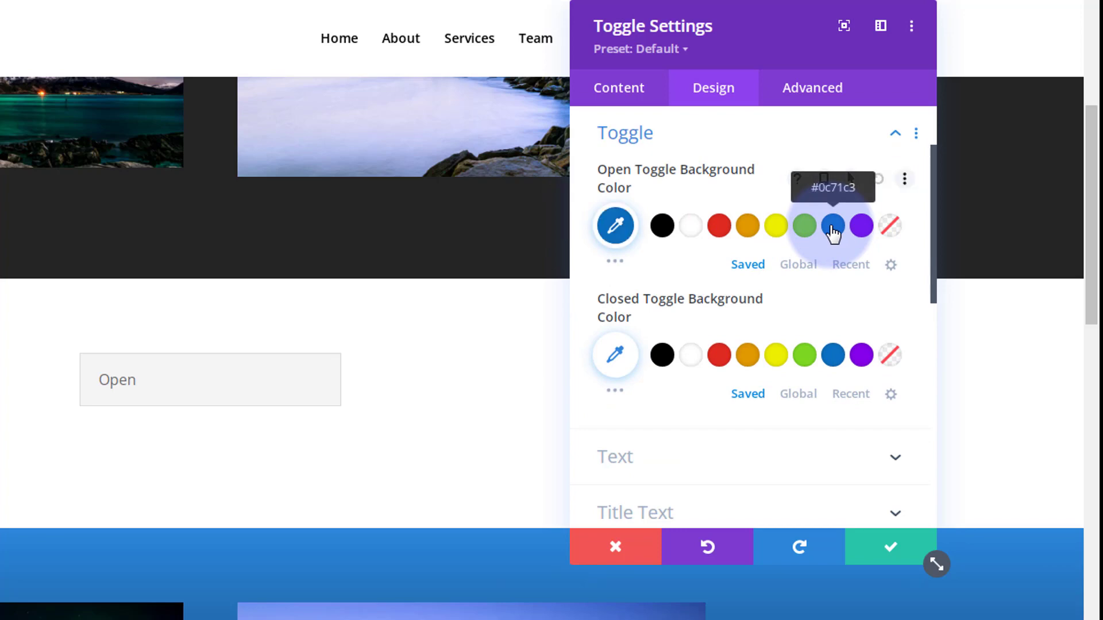
pyautogui.click(861, 358)
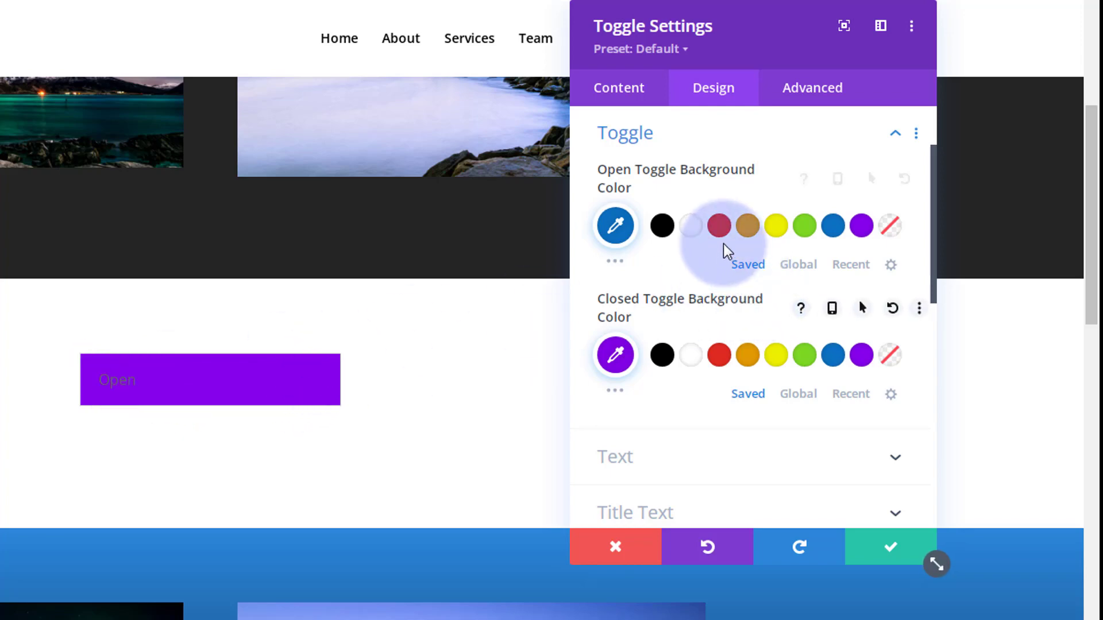
# Set both the open title text color and the regular title text color of the toggle to white.
pyautogui.scroll(-3, 723, 244)
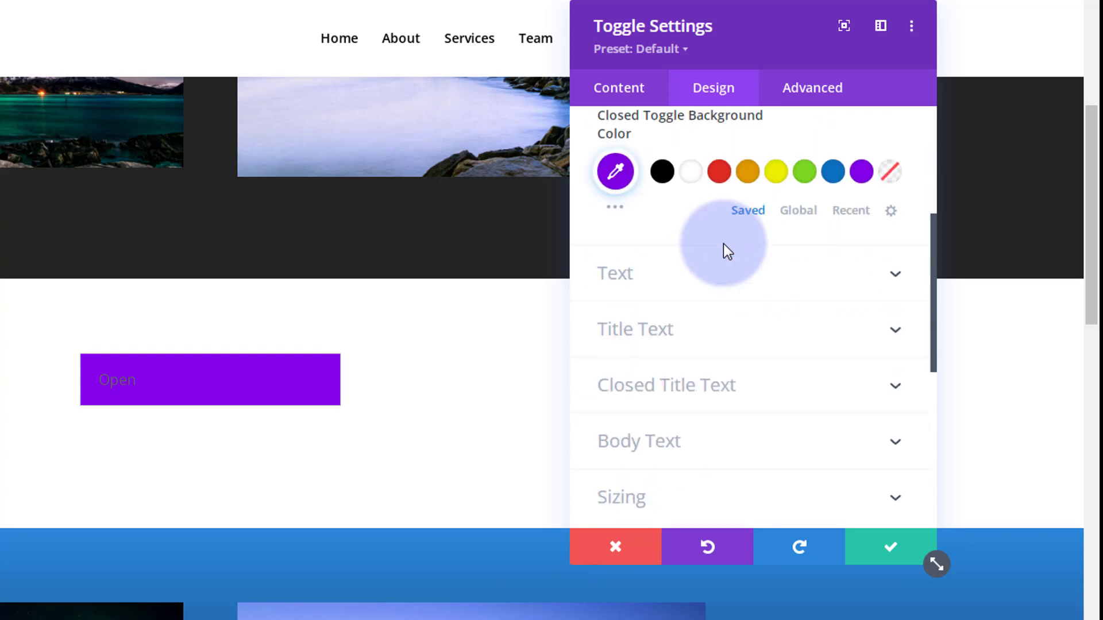
pyautogui.click(731, 331)
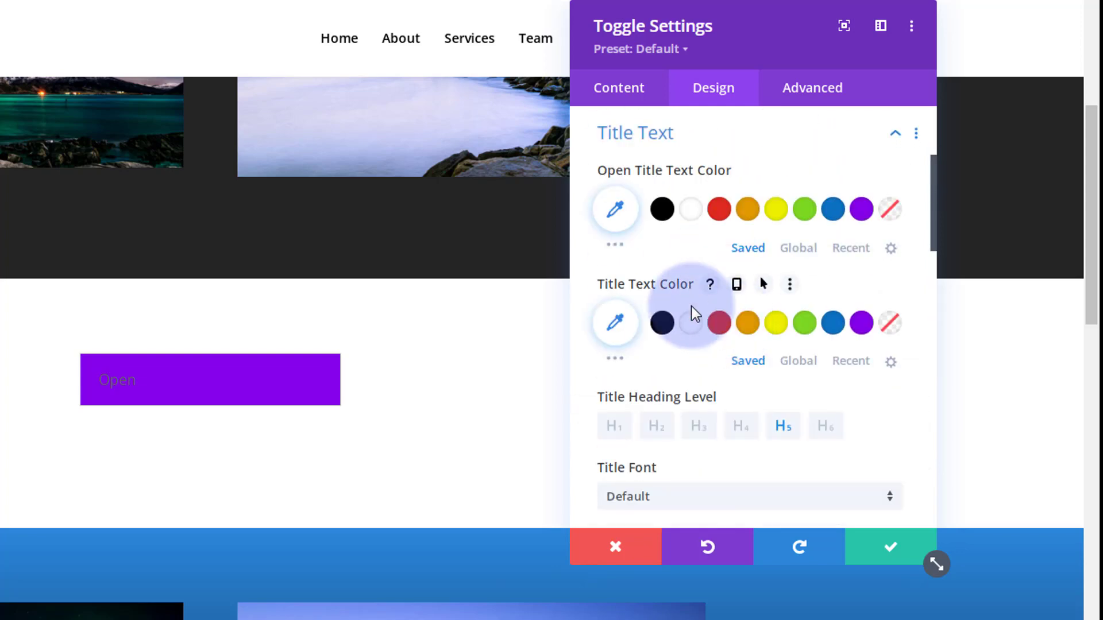
pyautogui.click(692, 209)
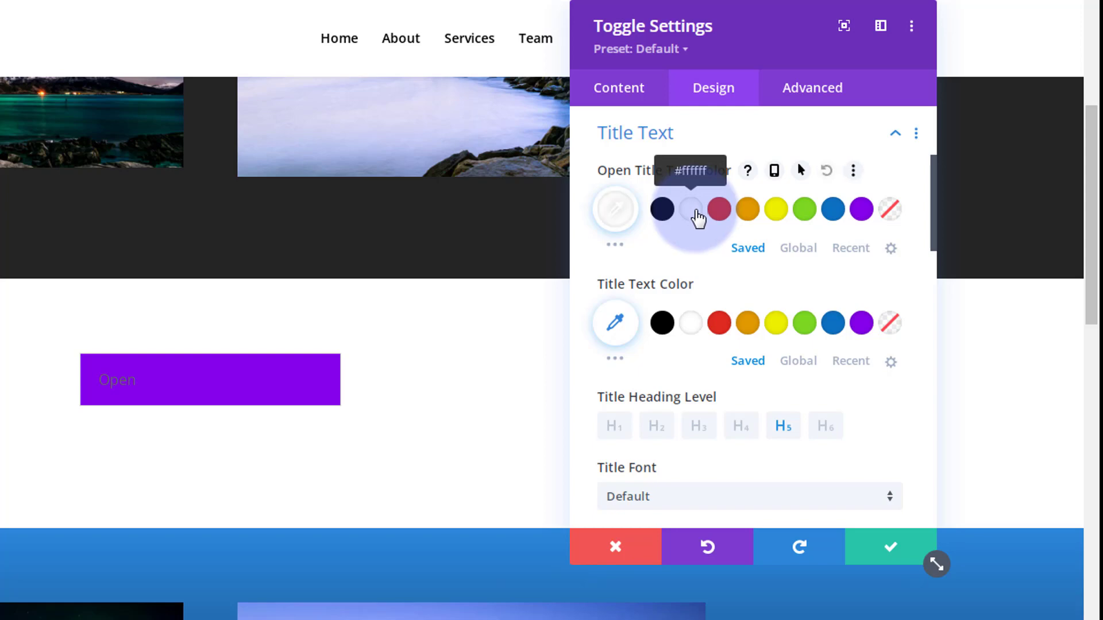
pyautogui.click(692, 323)
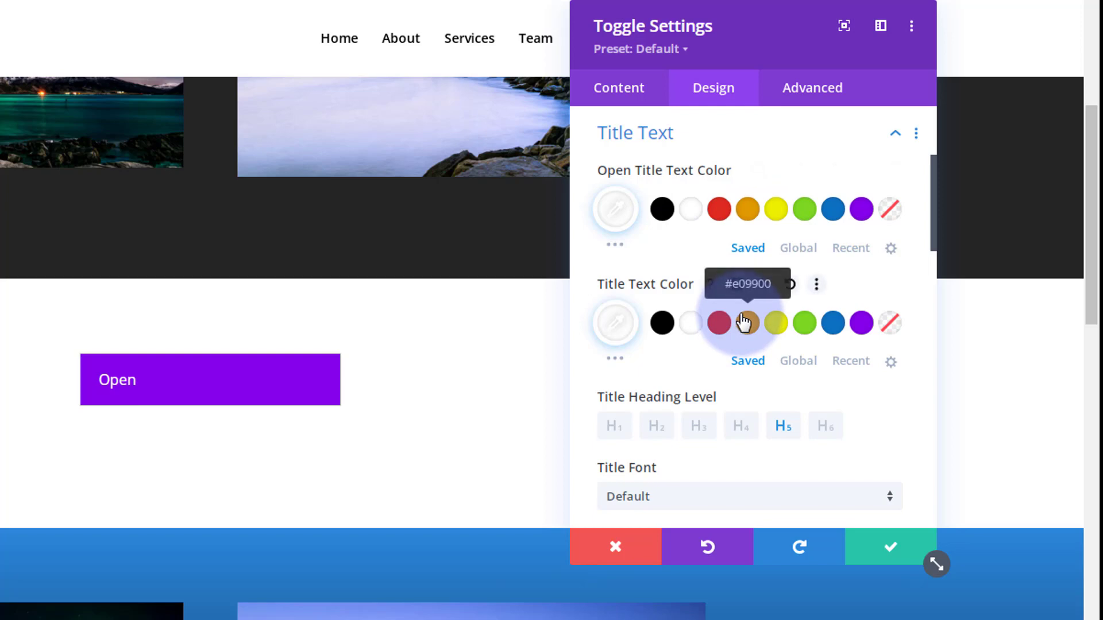
# Center the toggle's title text, make it all uppercase, and save the module settings.
pyautogui.scroll(-5, 744, 322)
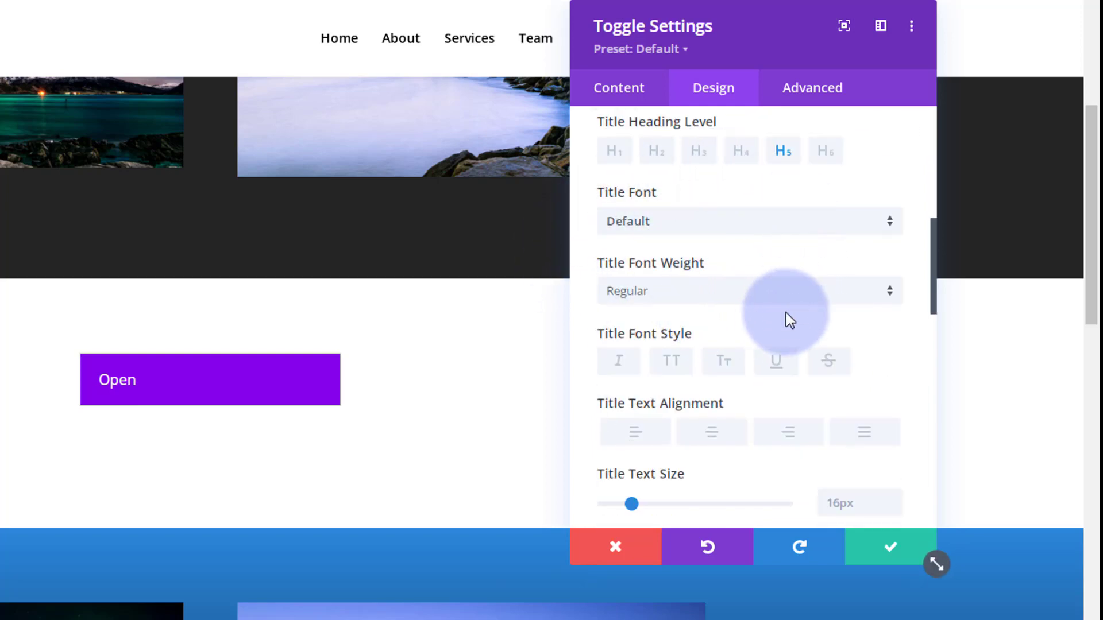
pyautogui.click(728, 236)
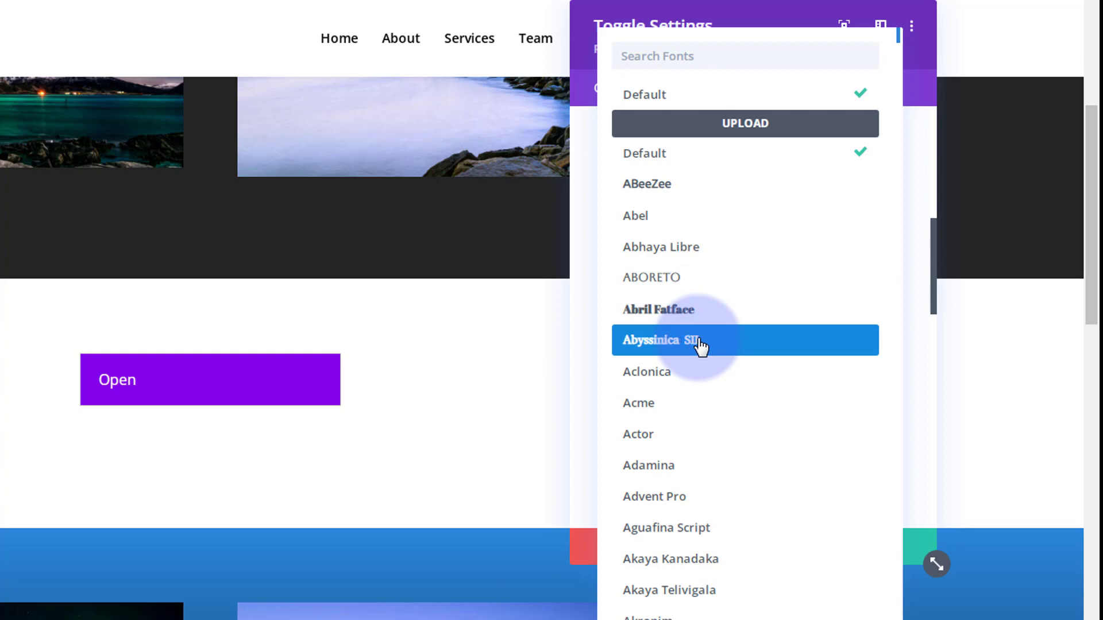
pyautogui.click(582, 274)
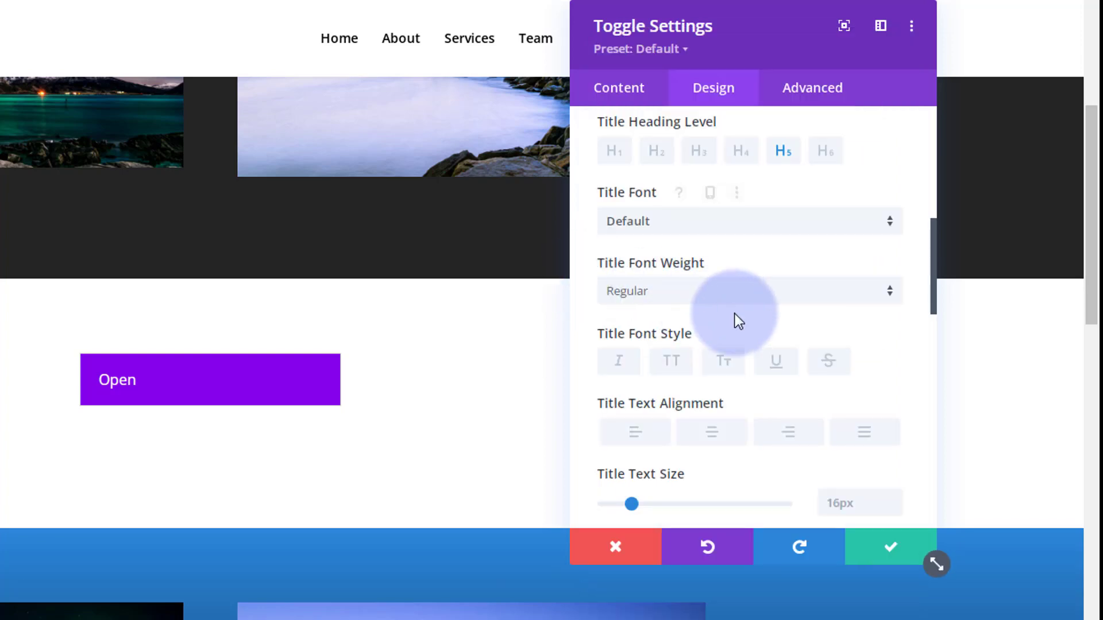
pyautogui.click(715, 438)
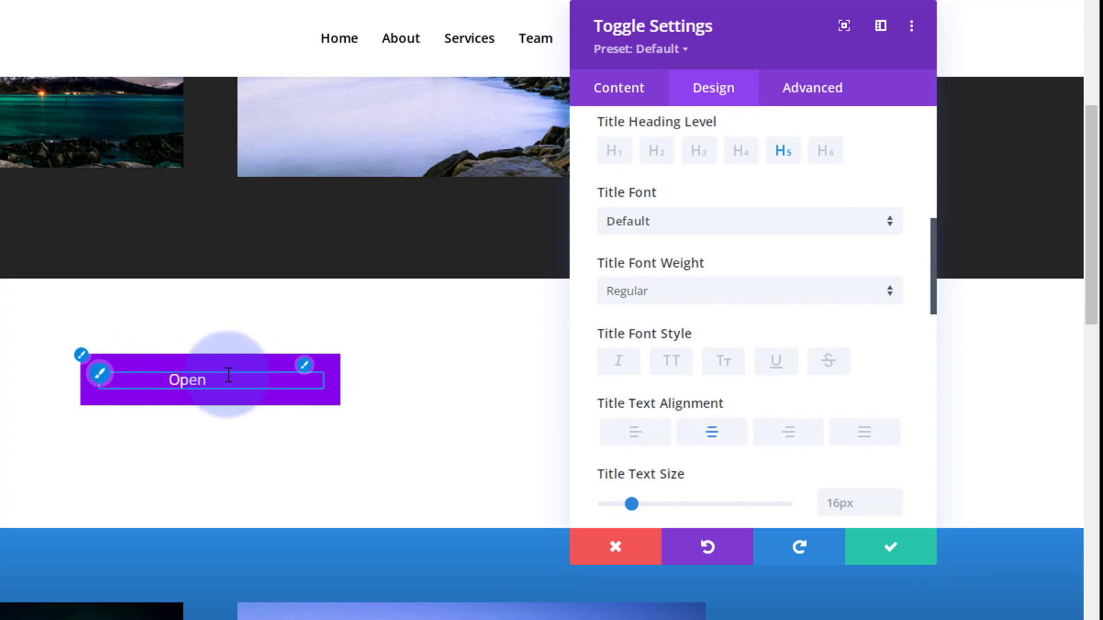
pyautogui.click(671, 362)
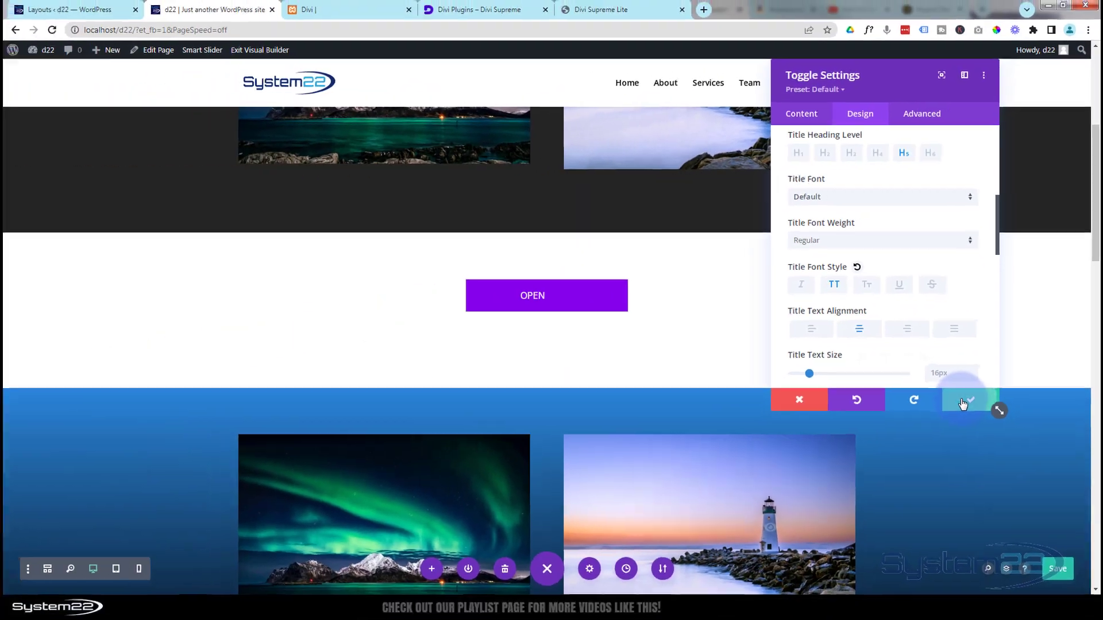
pyautogui.click(963, 404)
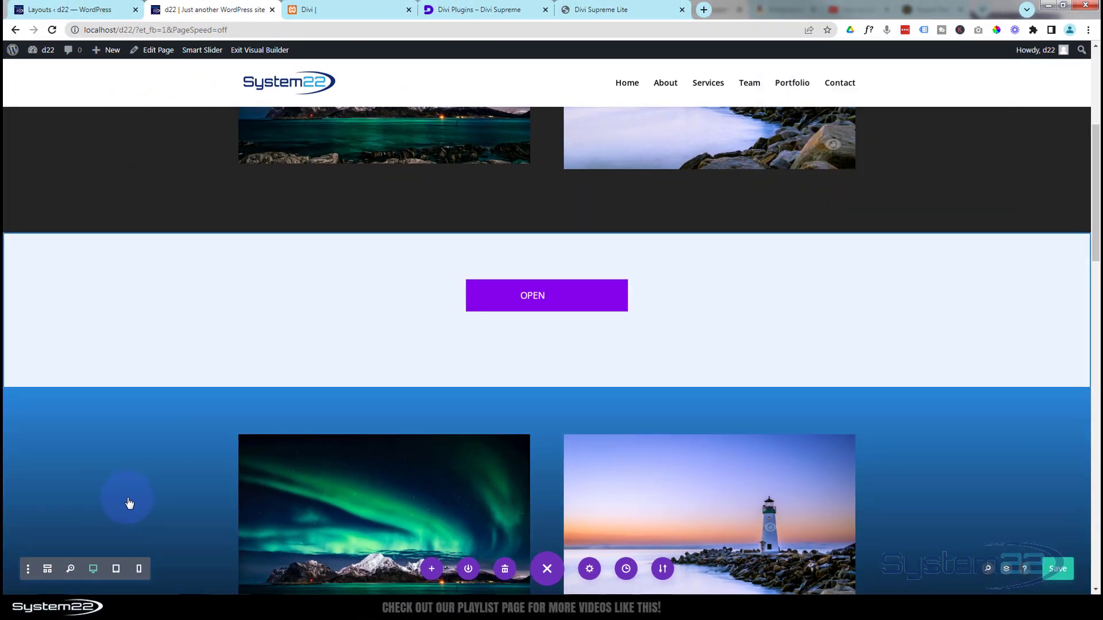
# Open the settings of the Code module below the Toggle from wireframe view and return to desktop view.
pyautogui.click(50, 571)
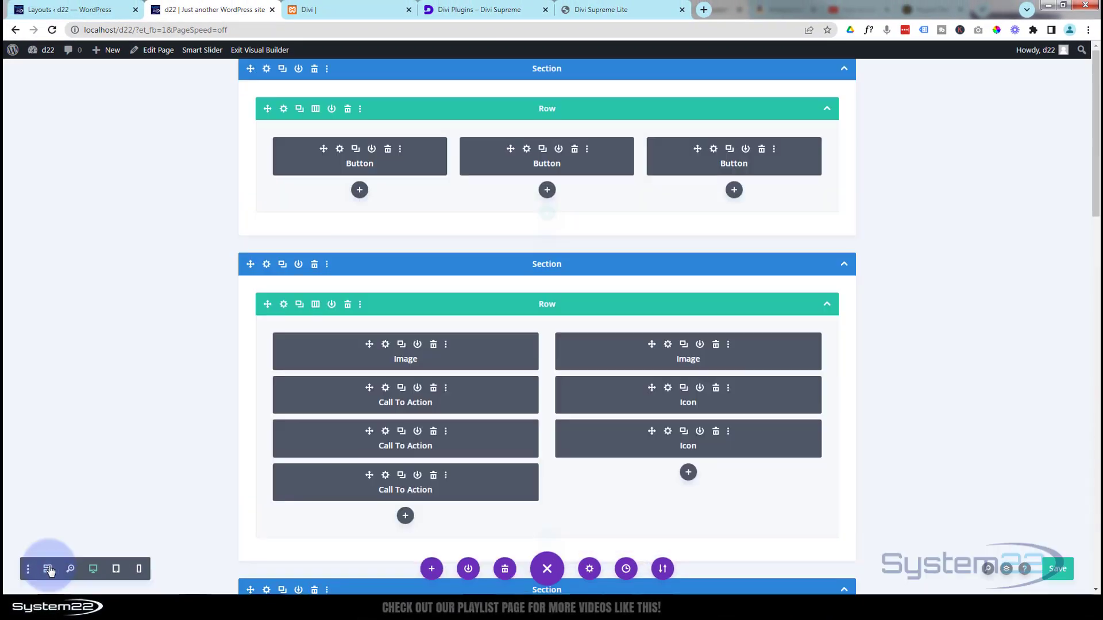
pyautogui.scroll(-3, 392, 341)
pyautogui.scroll(-4, 391, 341)
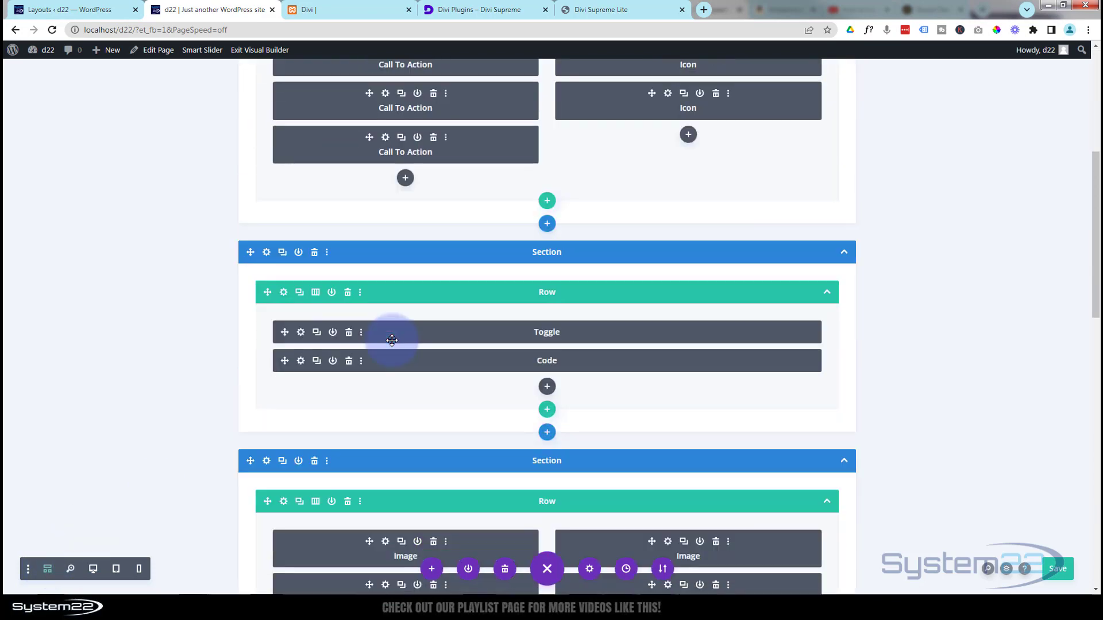
pyautogui.click(301, 302)
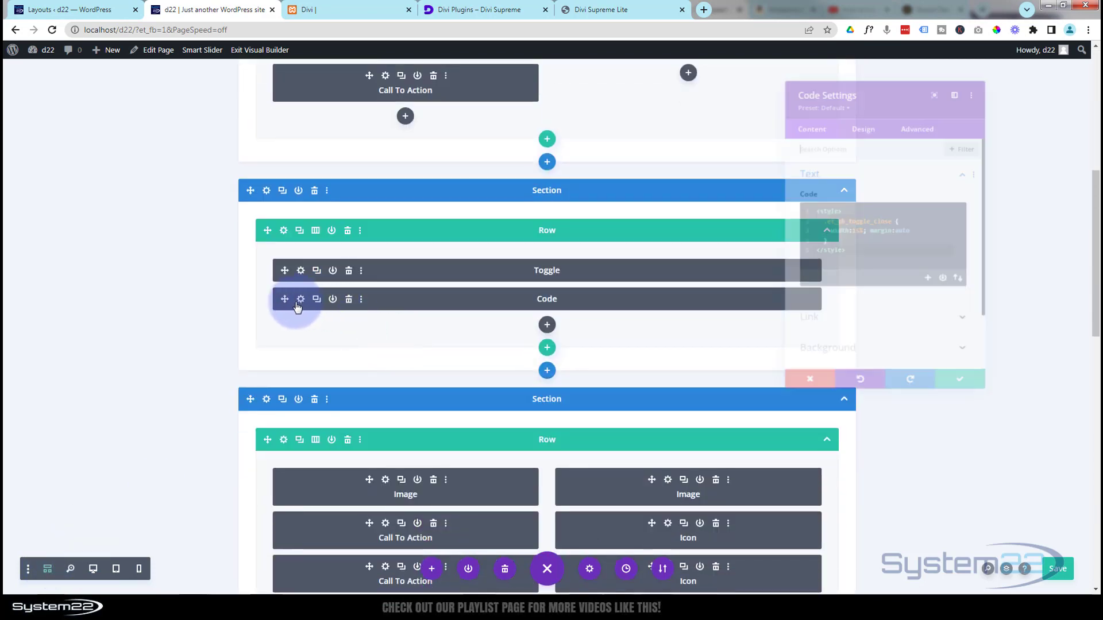
pyautogui.click(93, 569)
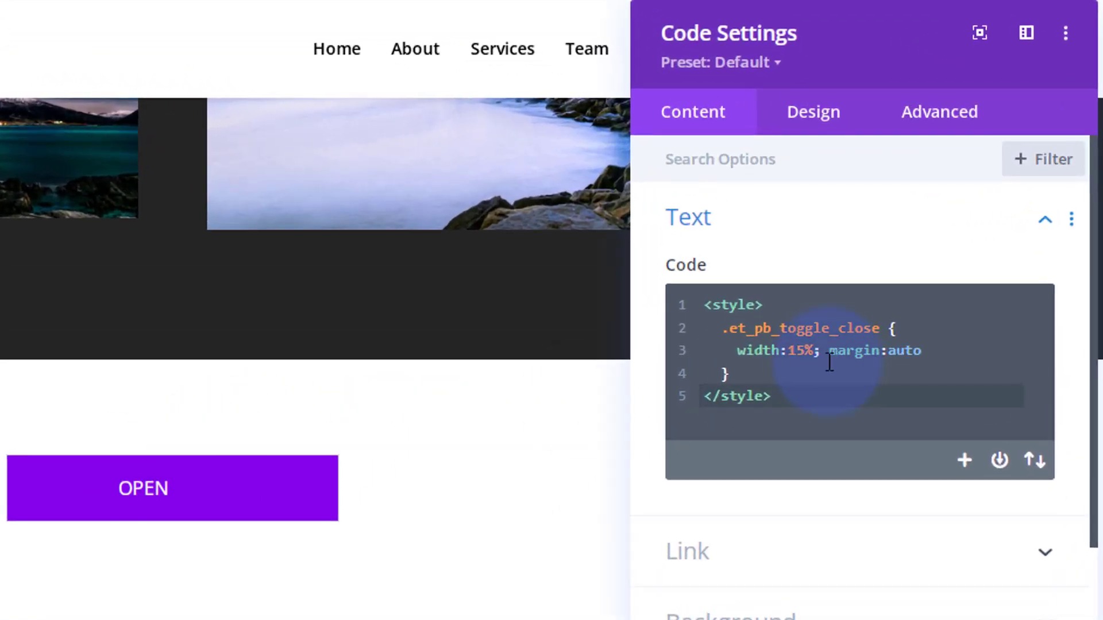
# Add a .togsec h5 rule with padding: 25px !important; below the .et_pb_toggle_close rule in the code.
pyautogui.click(745, 374)
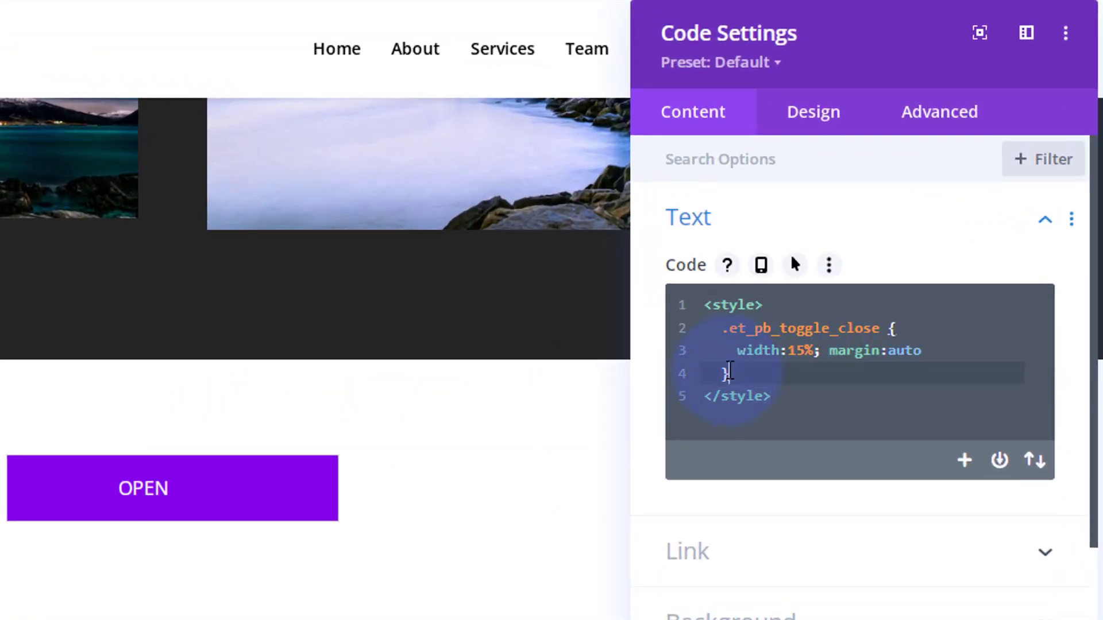
pyautogui.press('Return')
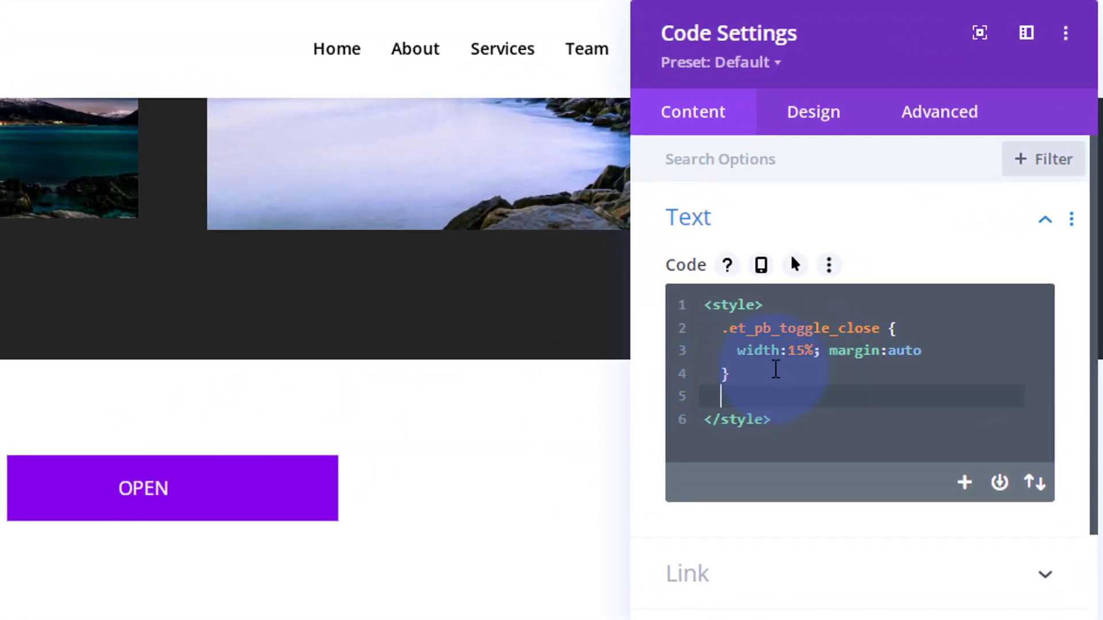
pyautogui.write('.togsec')
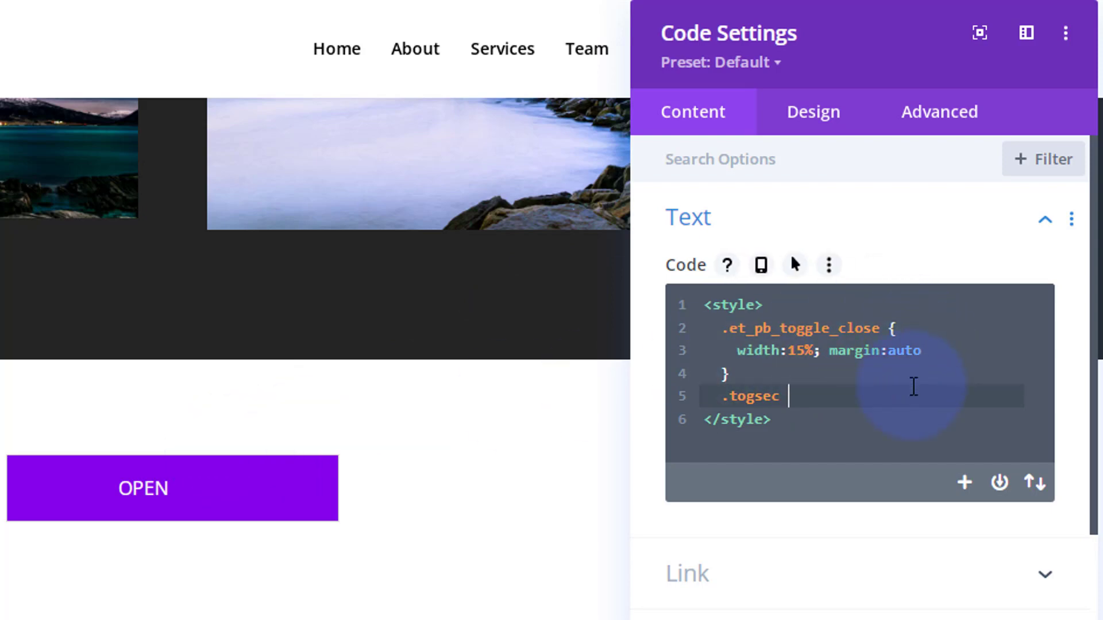
pyautogui.write('h5 {')
pyautogui.press('Return')
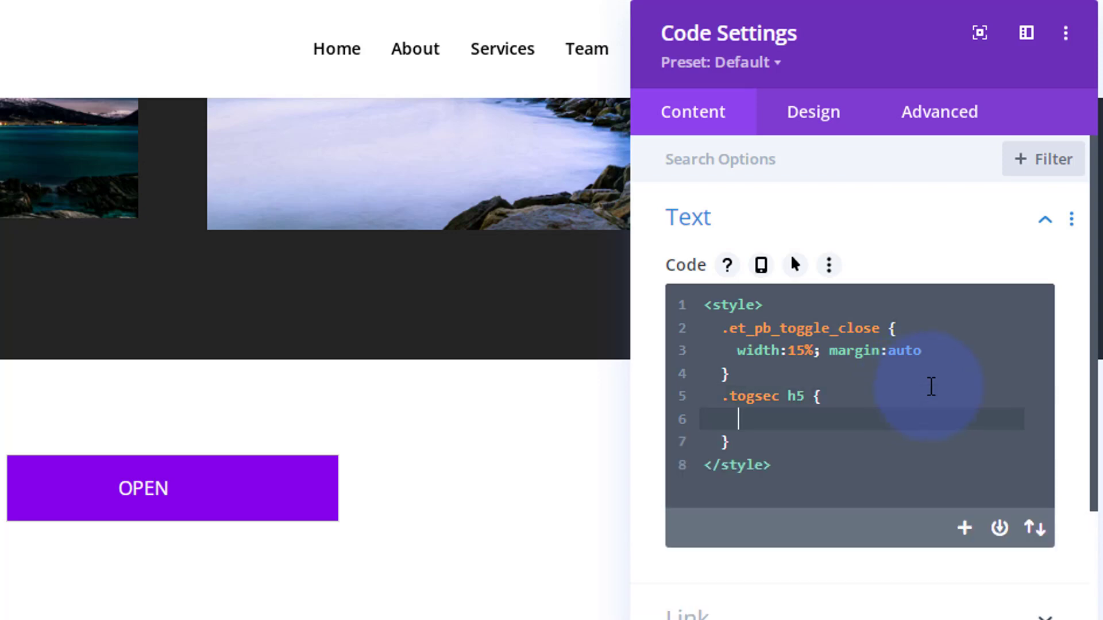
pyautogui.write('padding')
pyautogui.write(': 25px')
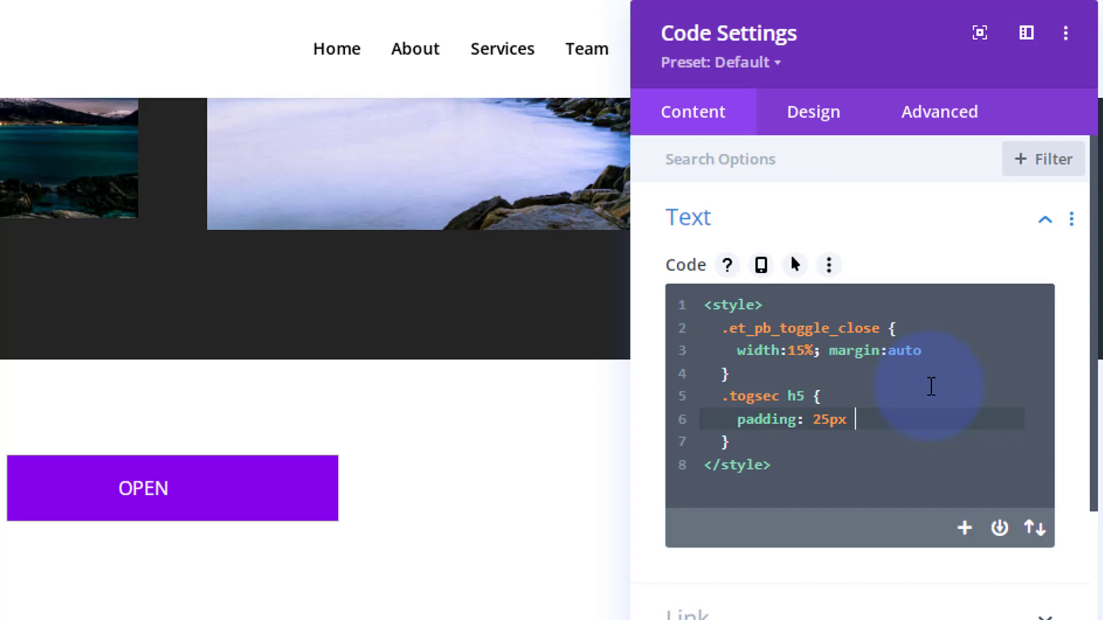
pyautogui.write(' !important;')
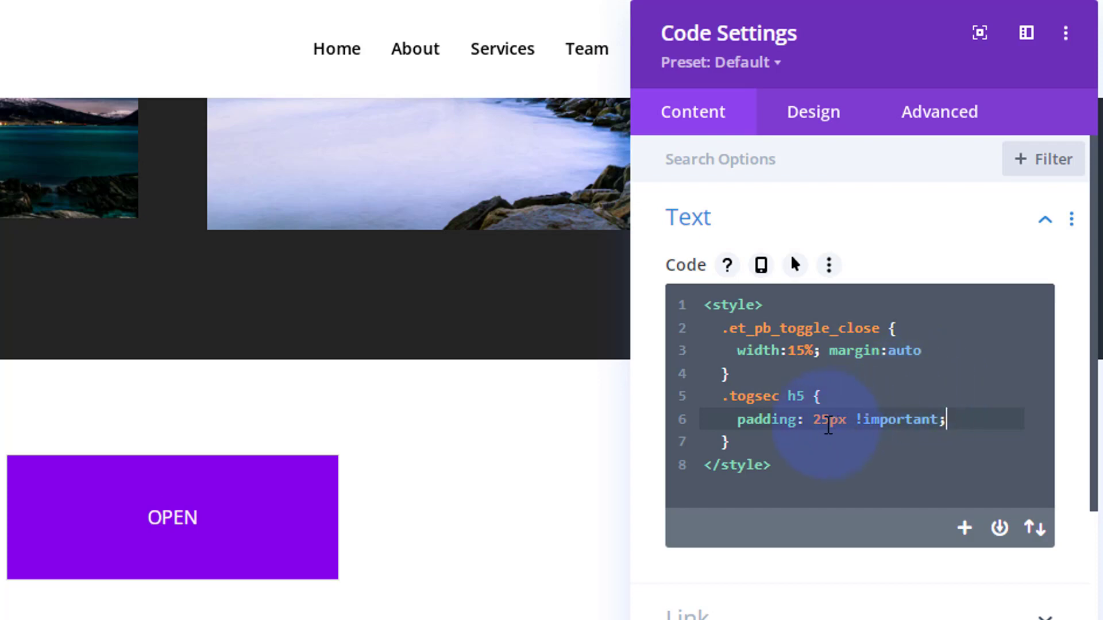
# Reduce the padding in the .togsec h5 rule to 15px and further to 10px.
pyautogui.moveTo(816, 421); pyautogui.dragTo(823, 421)
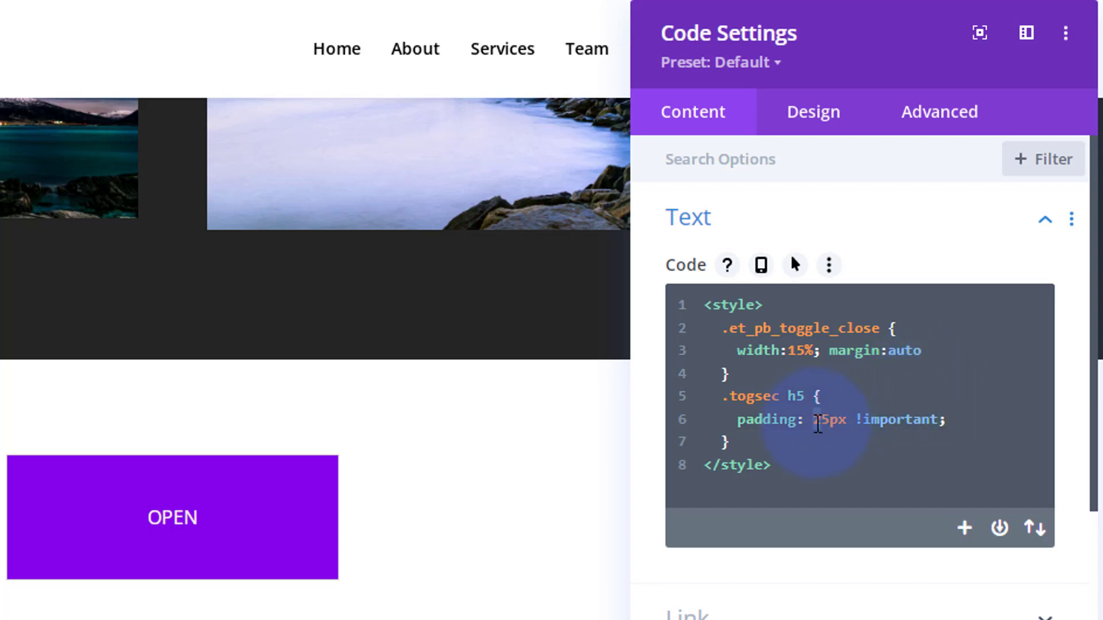
pyautogui.write('1')
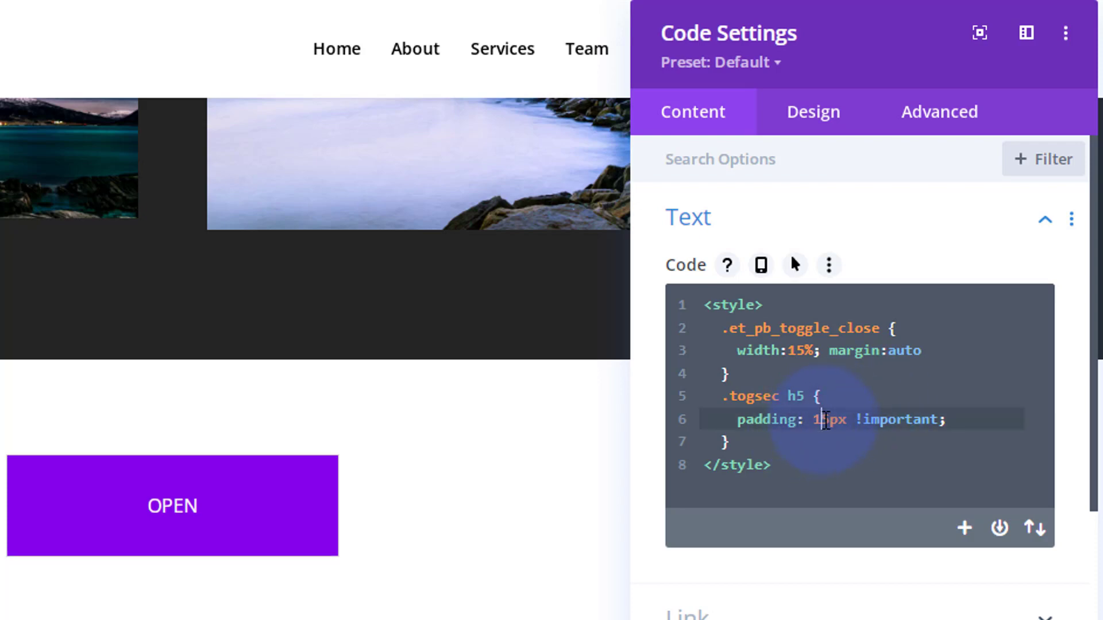
pyautogui.moveTo(824, 421); pyautogui.dragTo(830, 420)
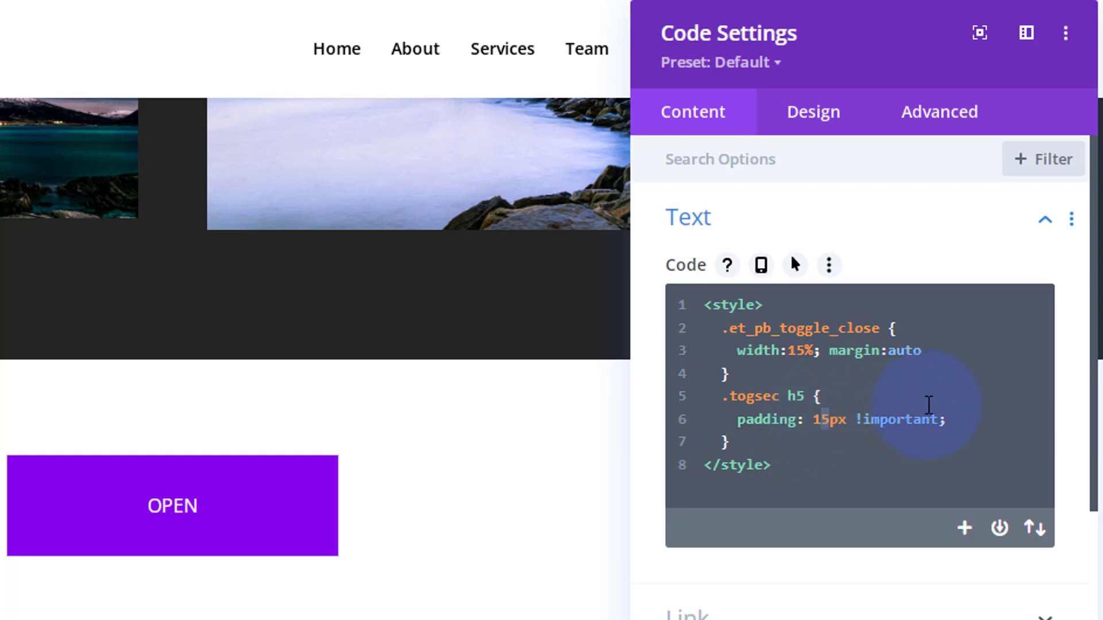
pyautogui.write('0')
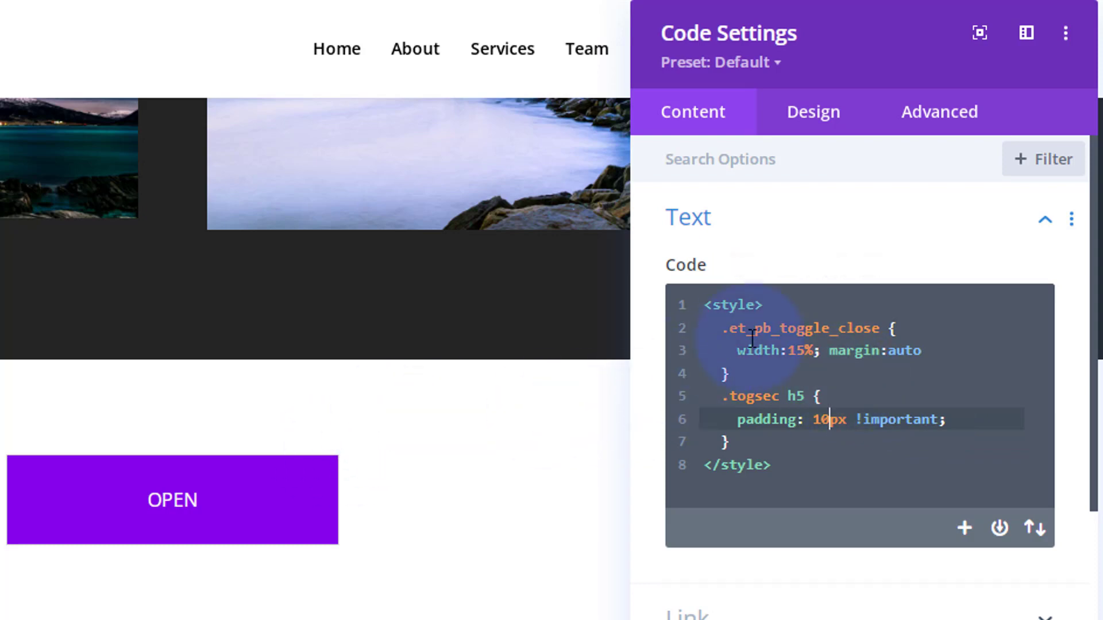
# Change the width in the .et_pb_toggle_close rule to 10% and save the Code module.
pyautogui.moveTo(798, 348); pyautogui.dragTo(805, 349)
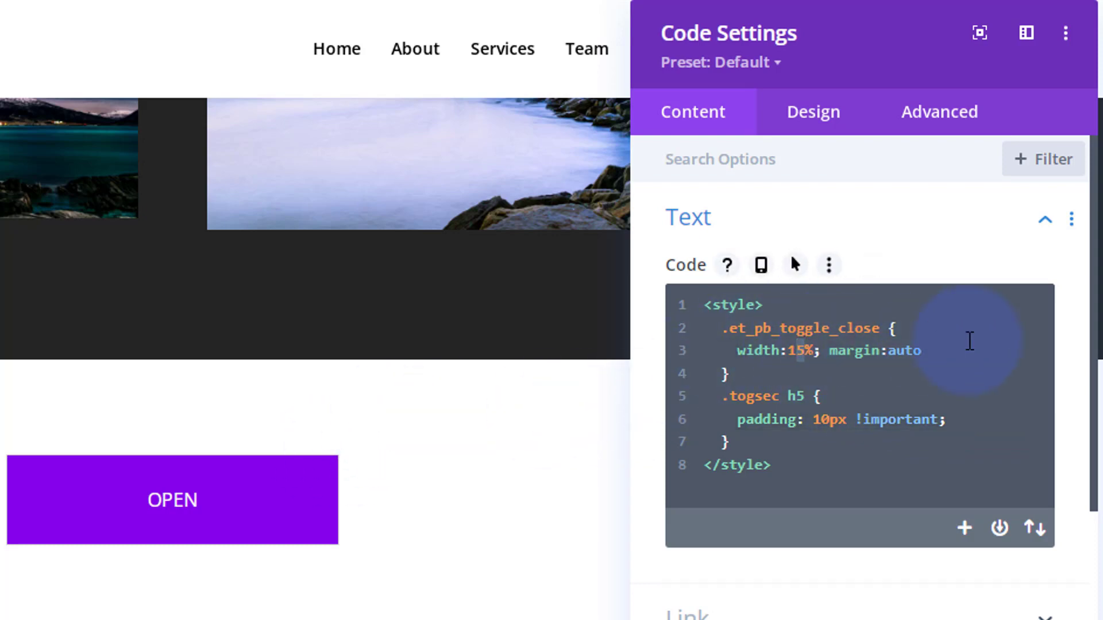
pyautogui.write('0')
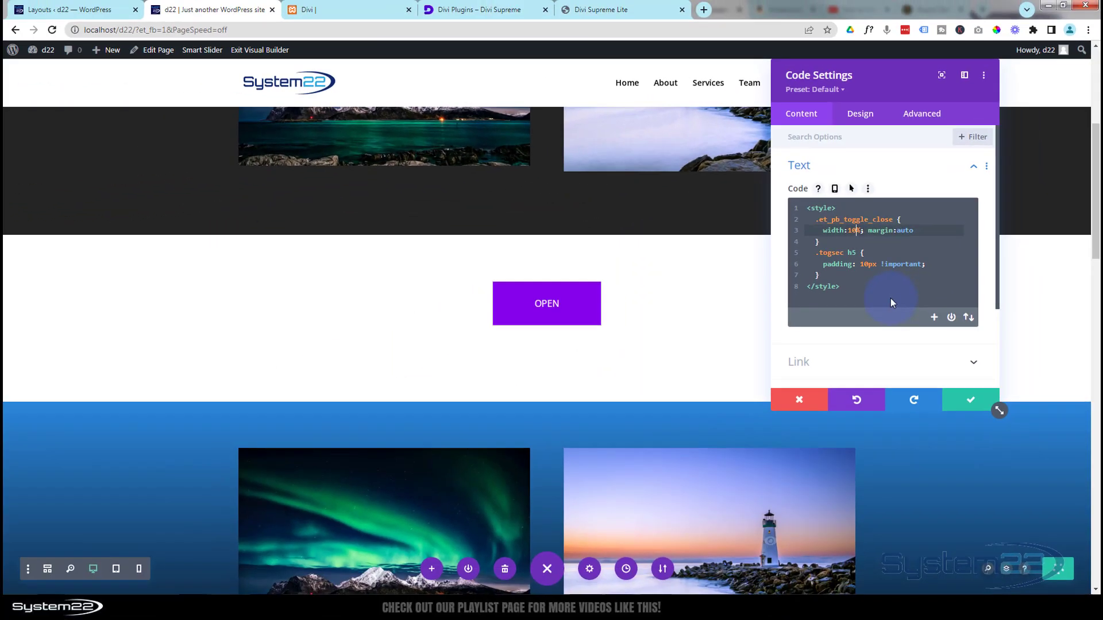
pyautogui.click(887, 340)
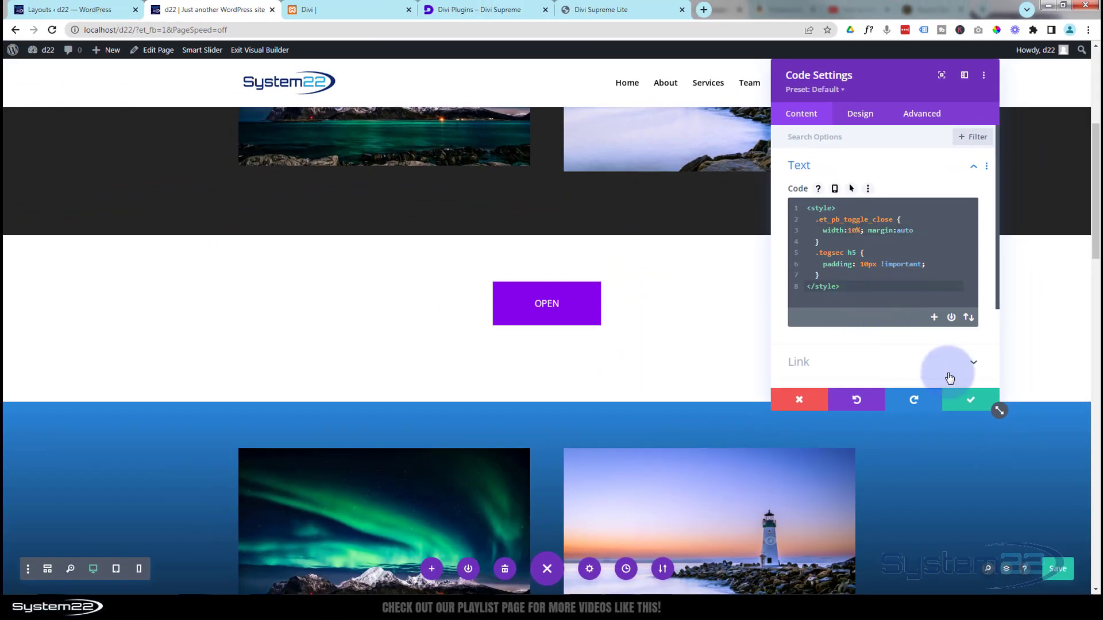
pyautogui.click(981, 409)
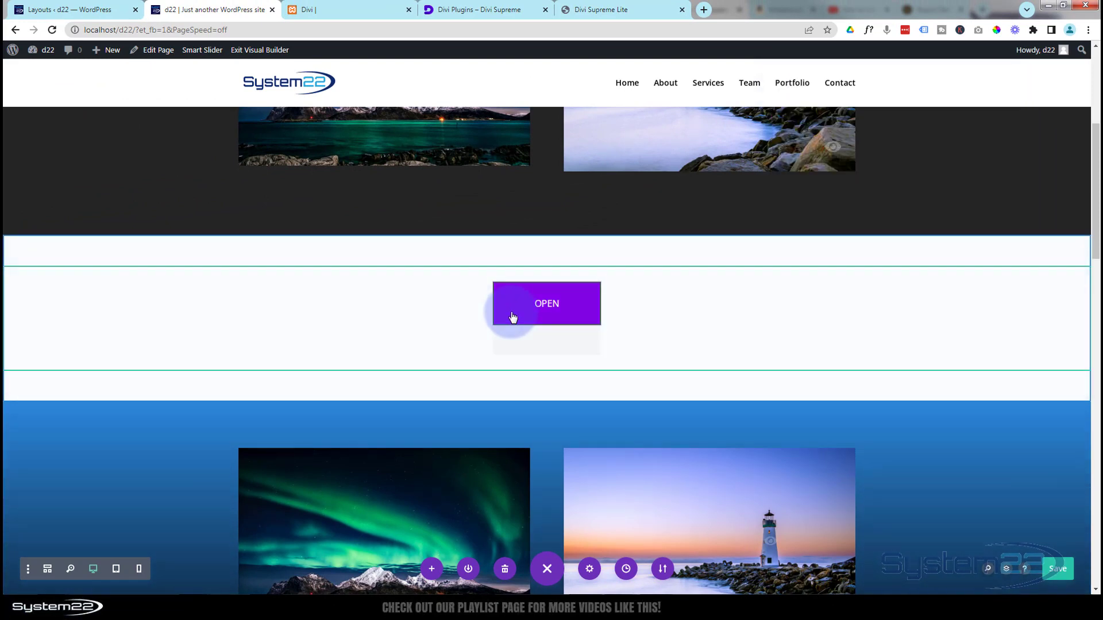
# Set the Toggle module's top, bottom, left and right padding to 0px and save its settings.
pyautogui.click(515, 289)
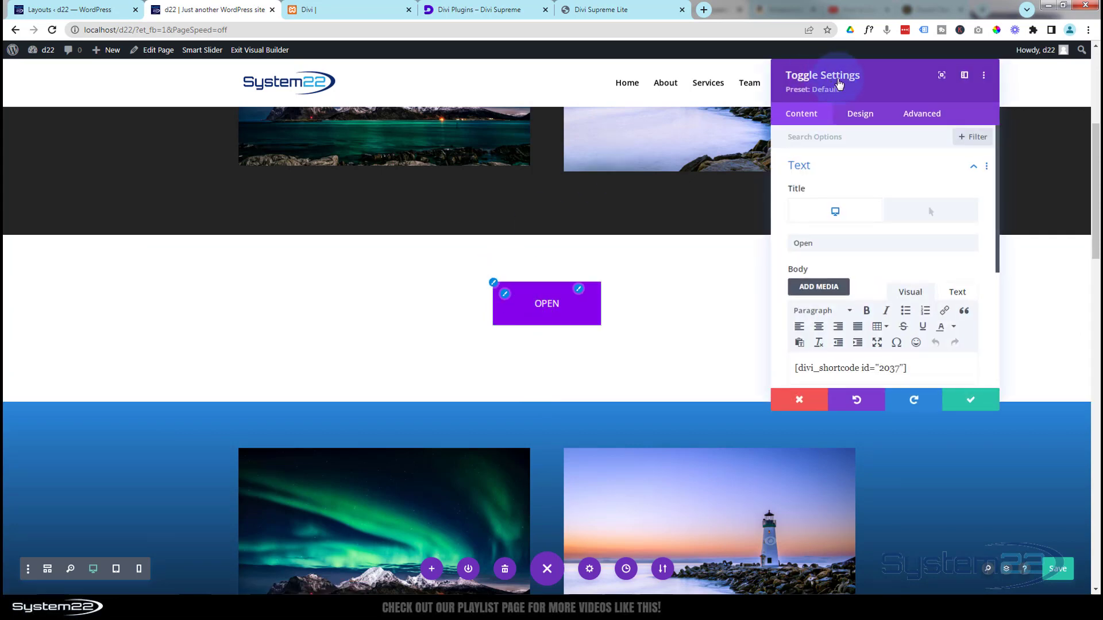
pyautogui.click(867, 124)
pyautogui.click(866, 121)
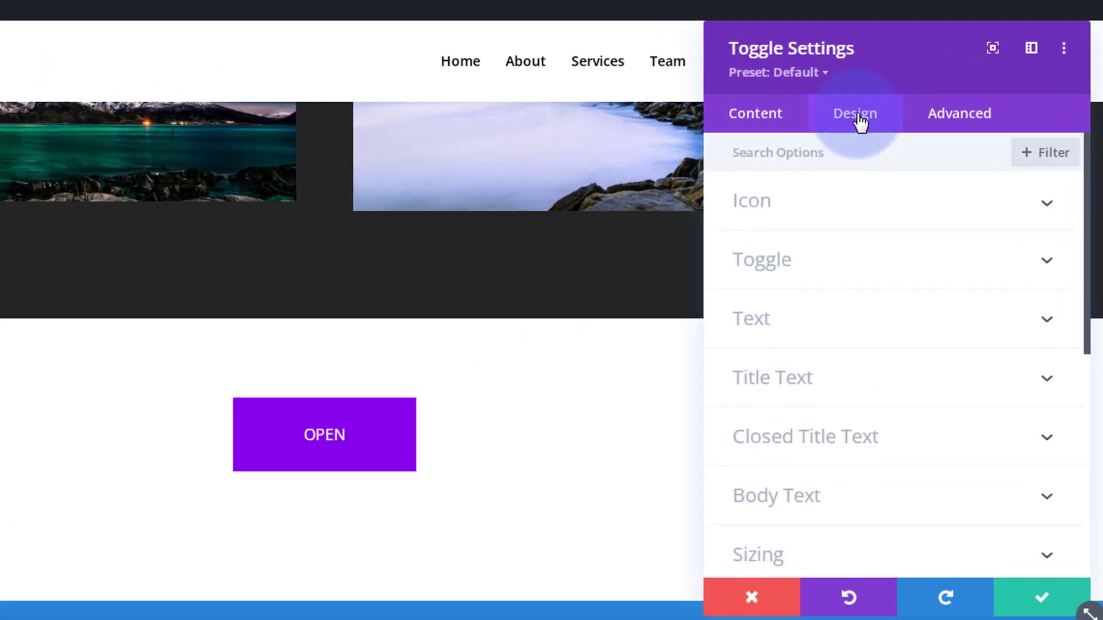
pyautogui.scroll(-5, 887, 284)
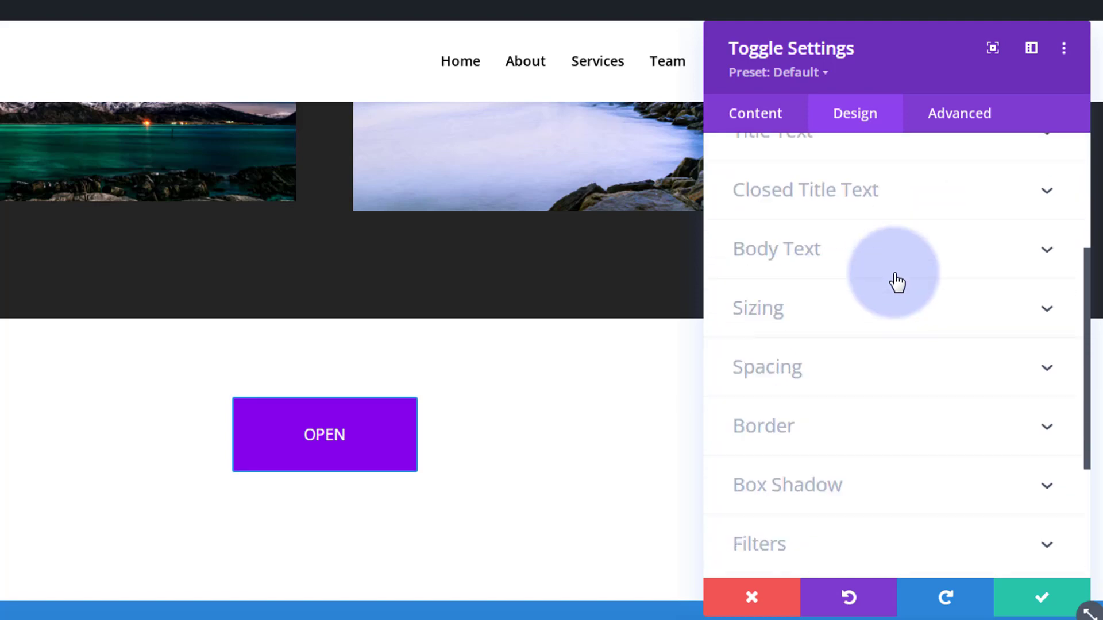
pyautogui.click(882, 341)
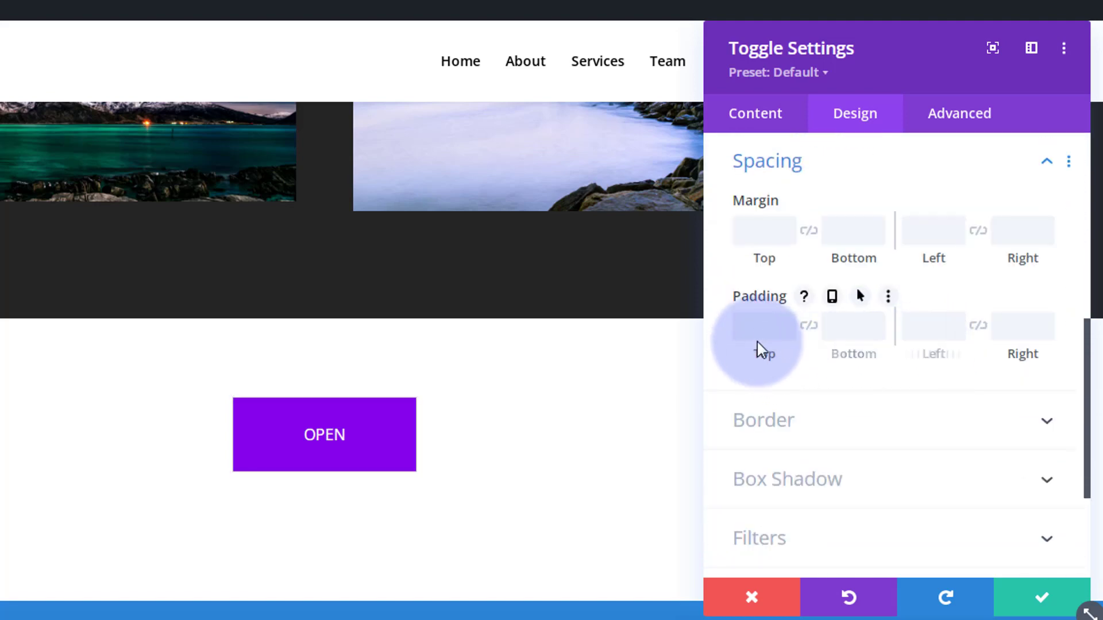
pyautogui.click(760, 333)
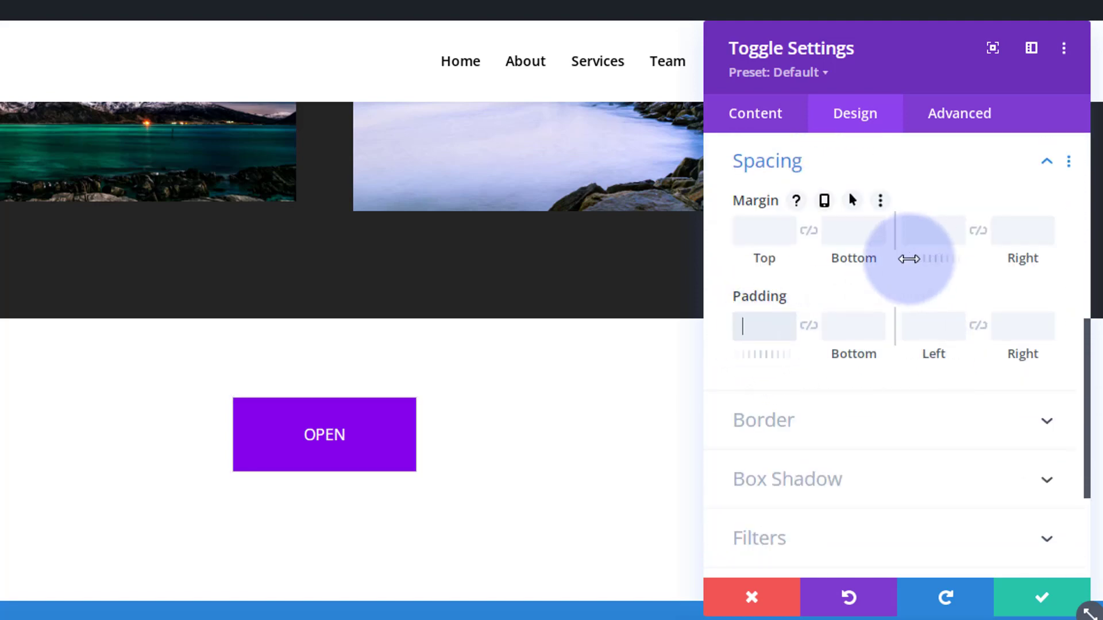
pyautogui.write('0px')
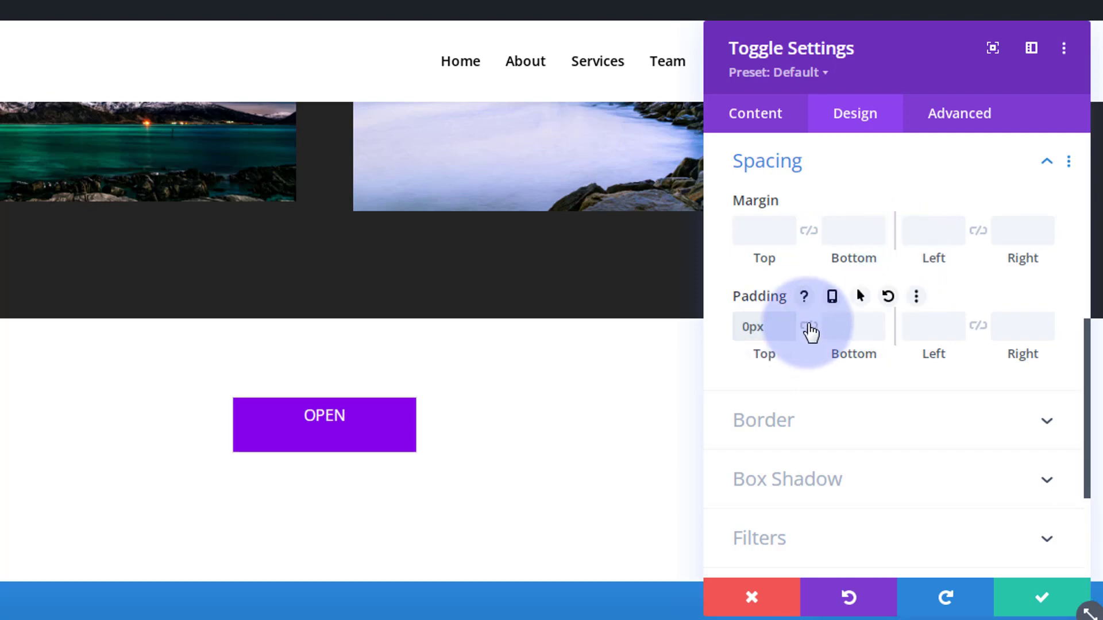
pyautogui.click(808, 327)
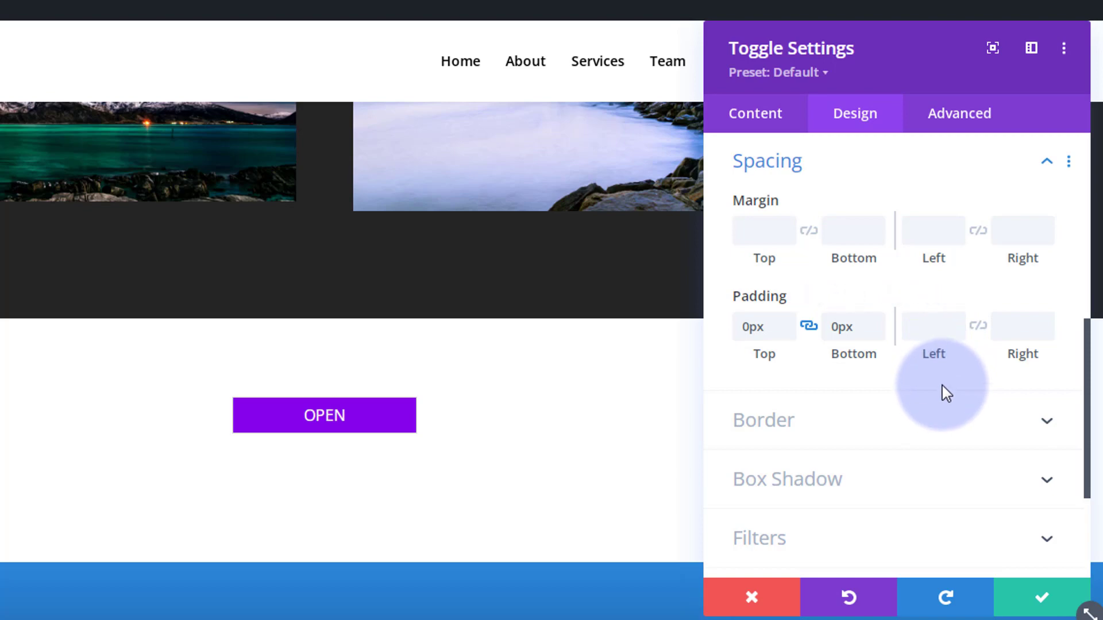
pyautogui.click(933, 327)
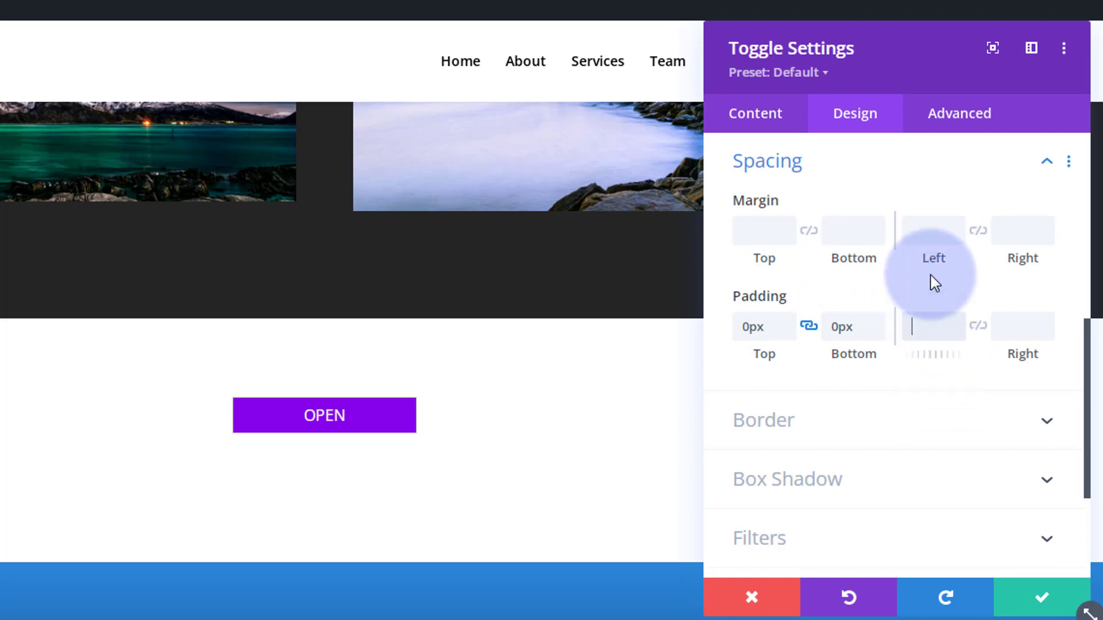
pyautogui.click(979, 325)
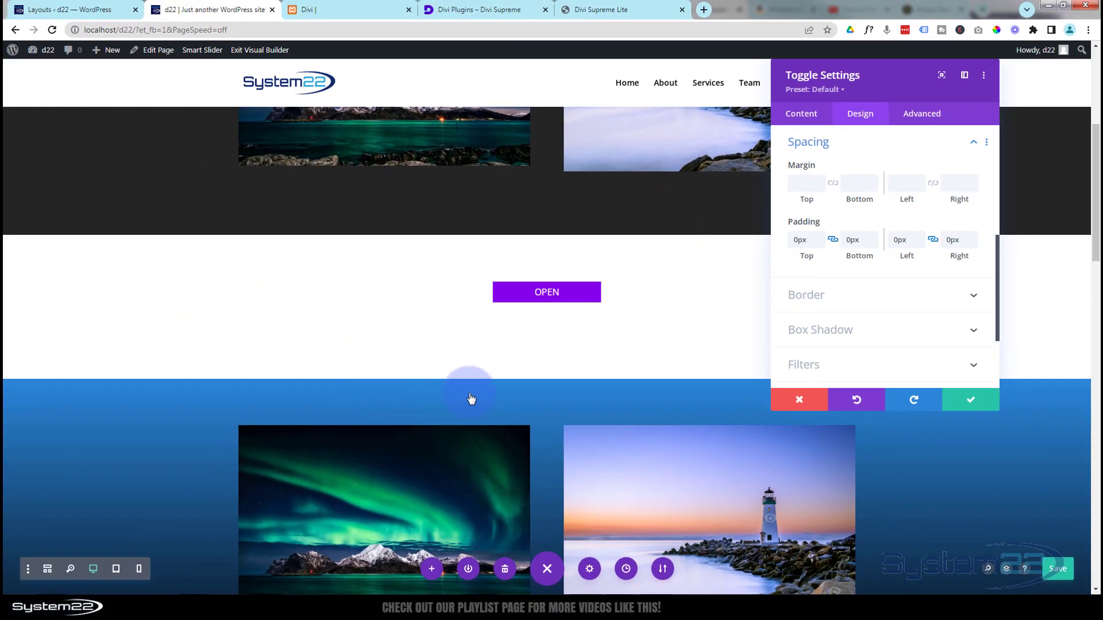
pyautogui.click(971, 401)
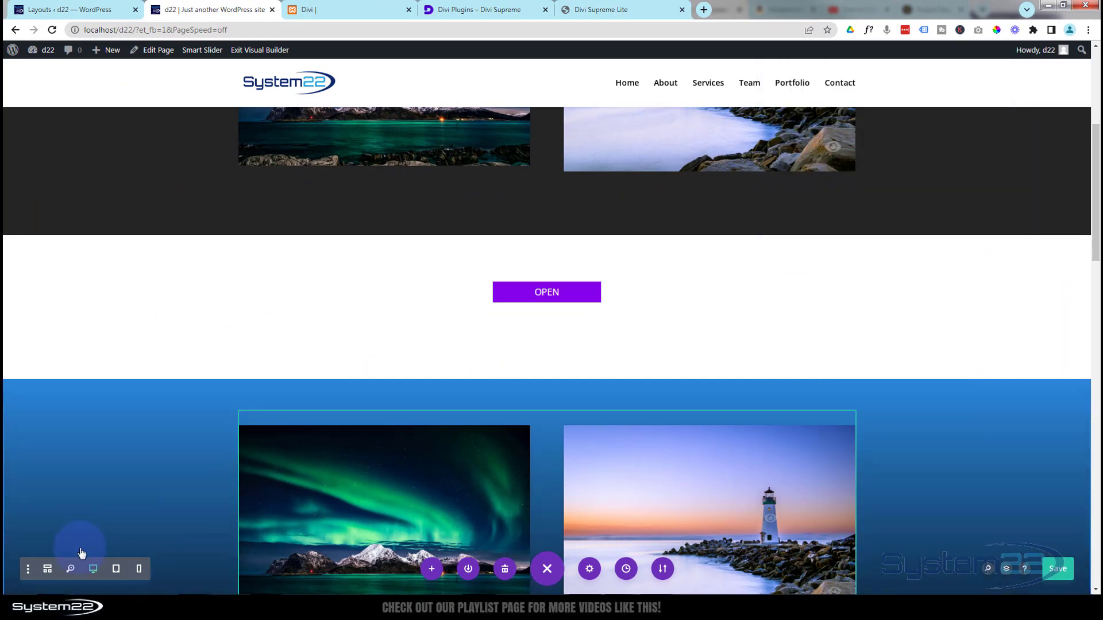
# Change the padding in the .togsec h5 rule of the Code module below the Toggle to 20px and save the module.
pyautogui.click(47, 569)
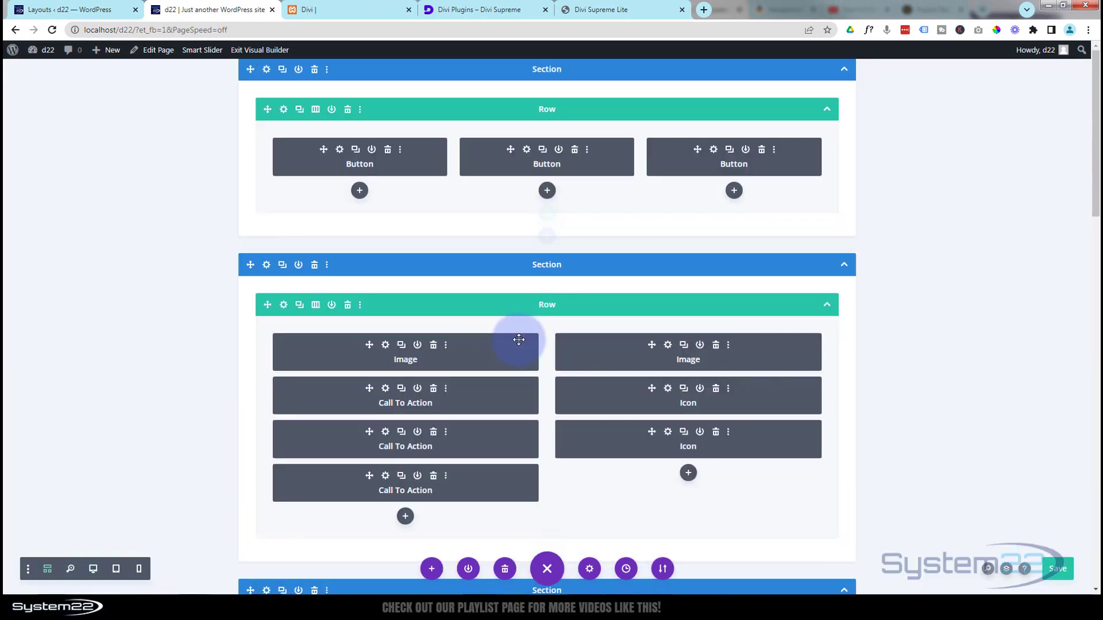
pyautogui.scroll(-6, 518, 340)
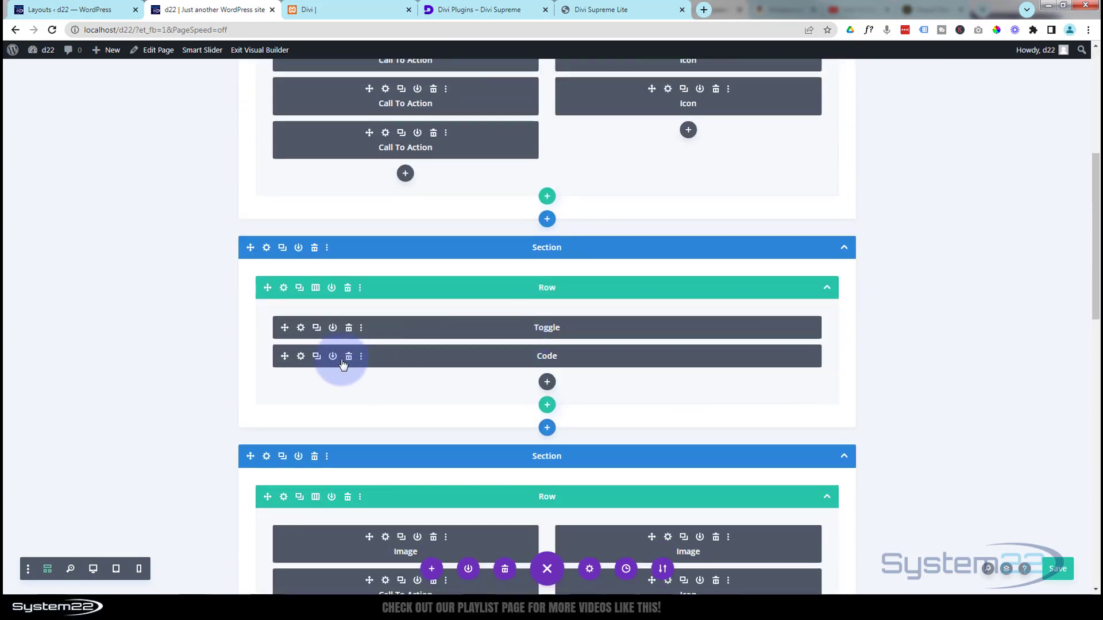
pyautogui.click(300, 356)
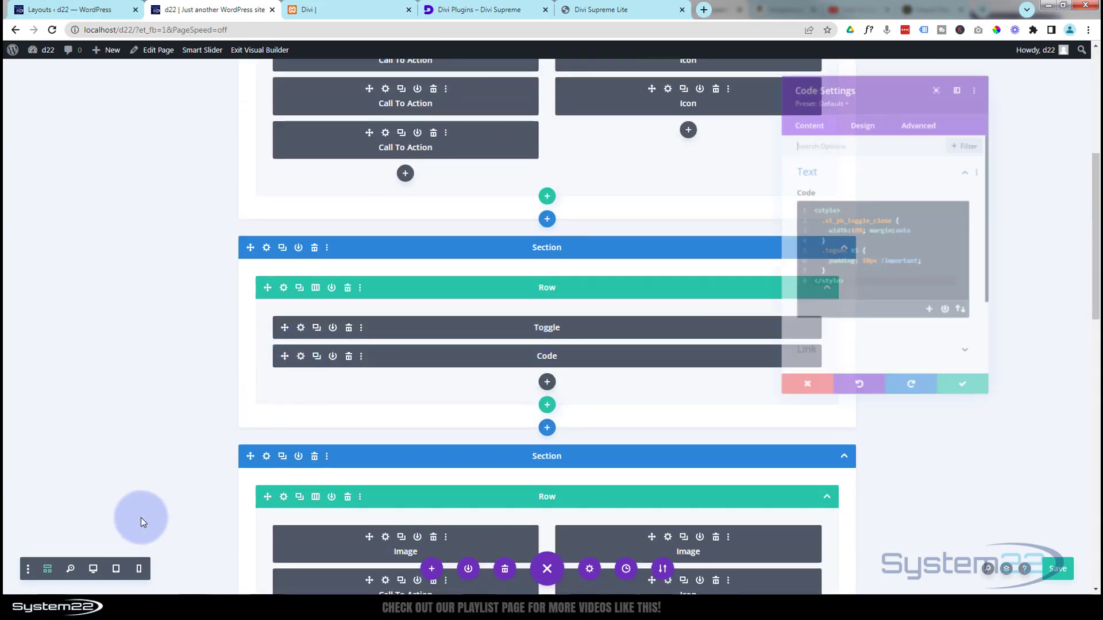
pyautogui.click(94, 568)
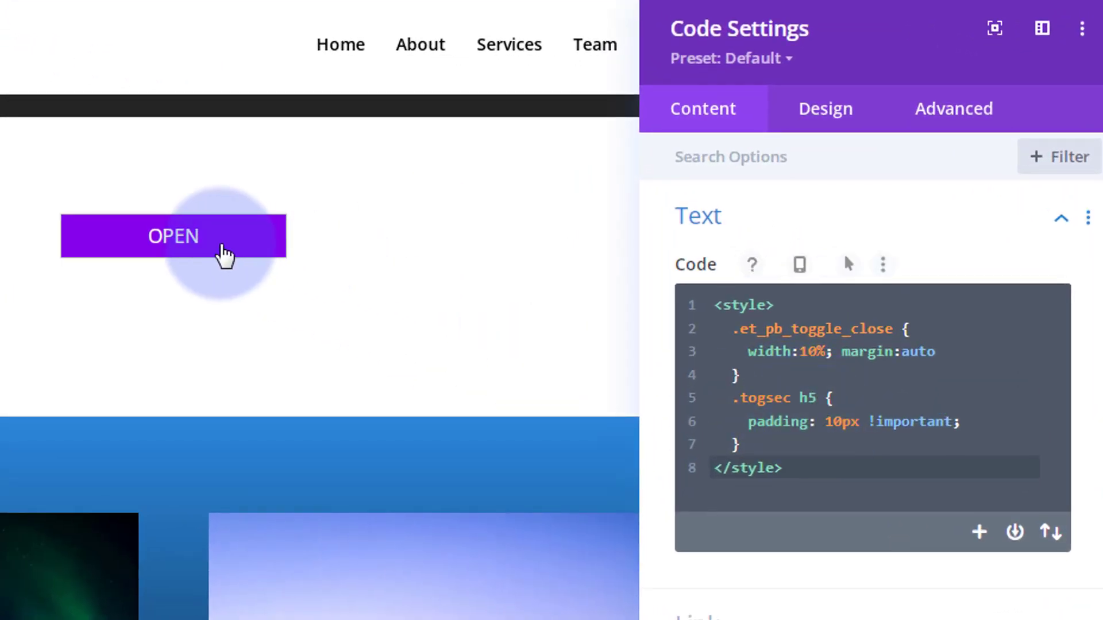
pyautogui.moveTo(829, 424); pyautogui.dragTo(841, 424)
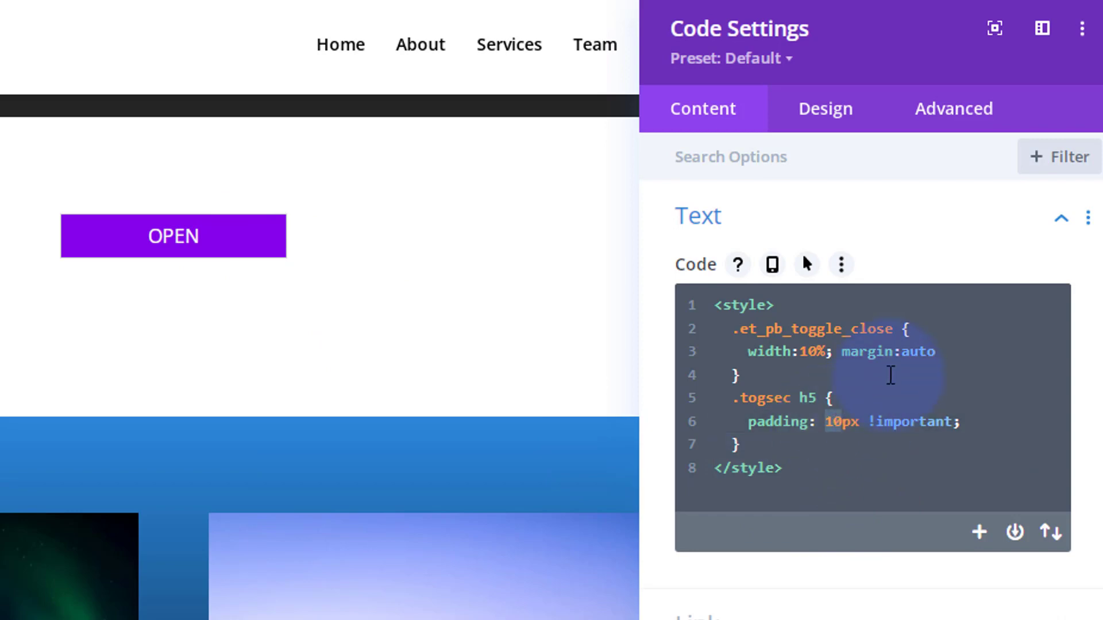
pyautogui.write('20')
pyautogui.scroll(2, 740, 284)
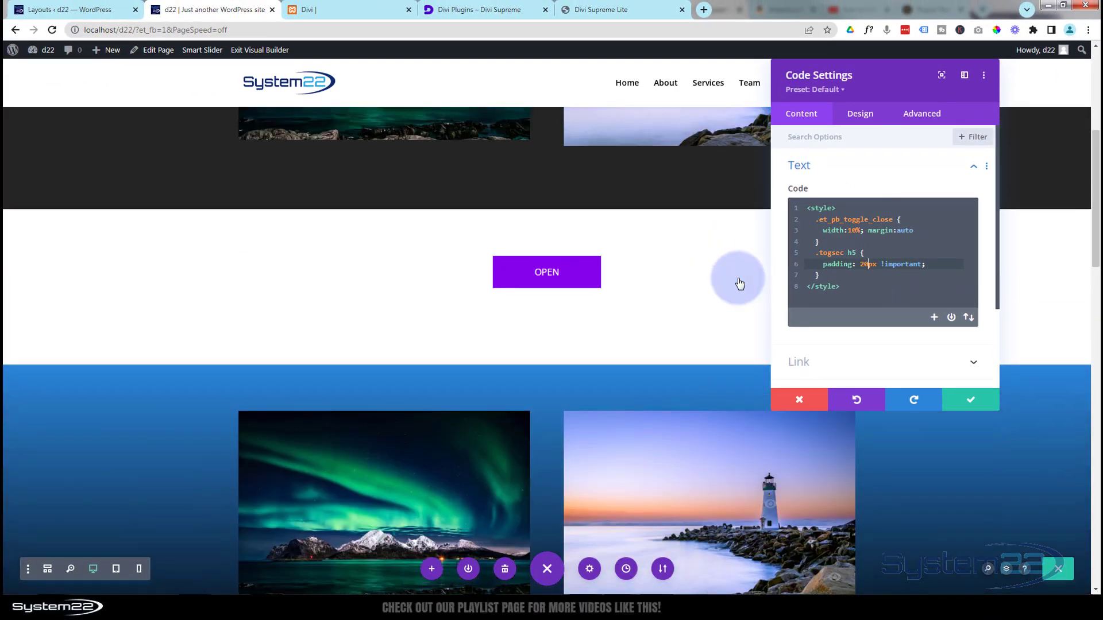
pyautogui.click(969, 401)
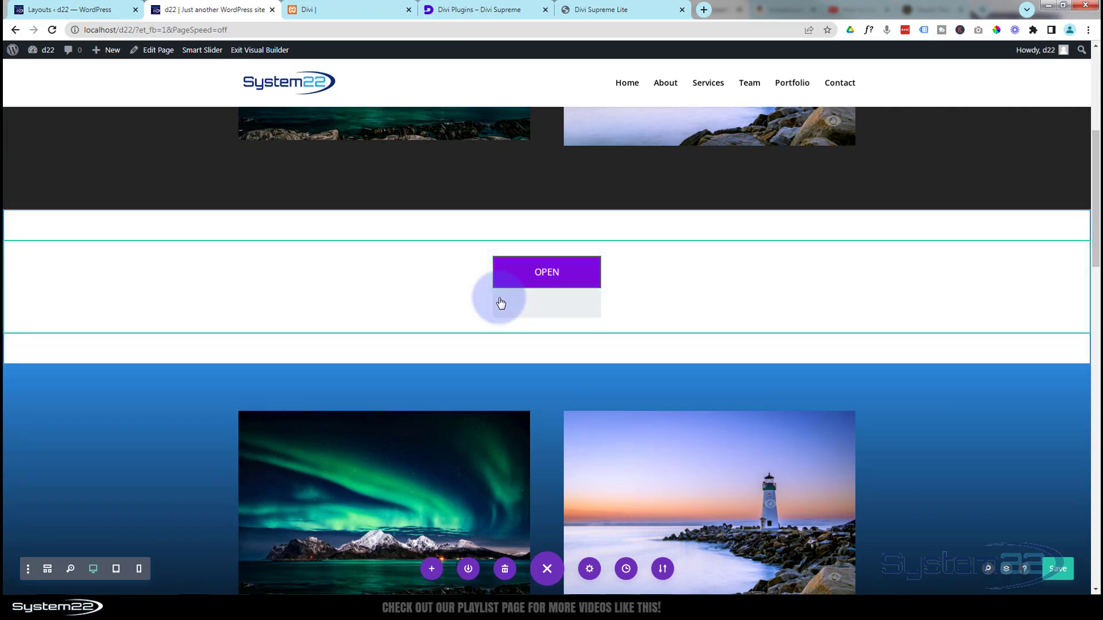
# Open the design settings of the section containing the toggle and set its bottom padding to 0px.
pyautogui.click(76, 239)
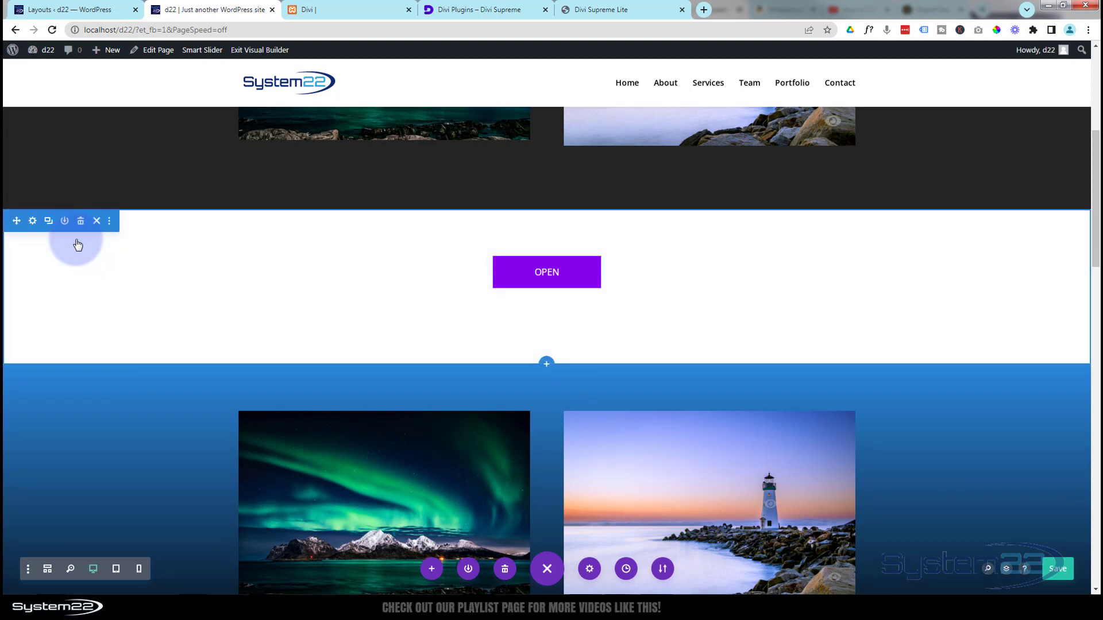
pyautogui.click(34, 223)
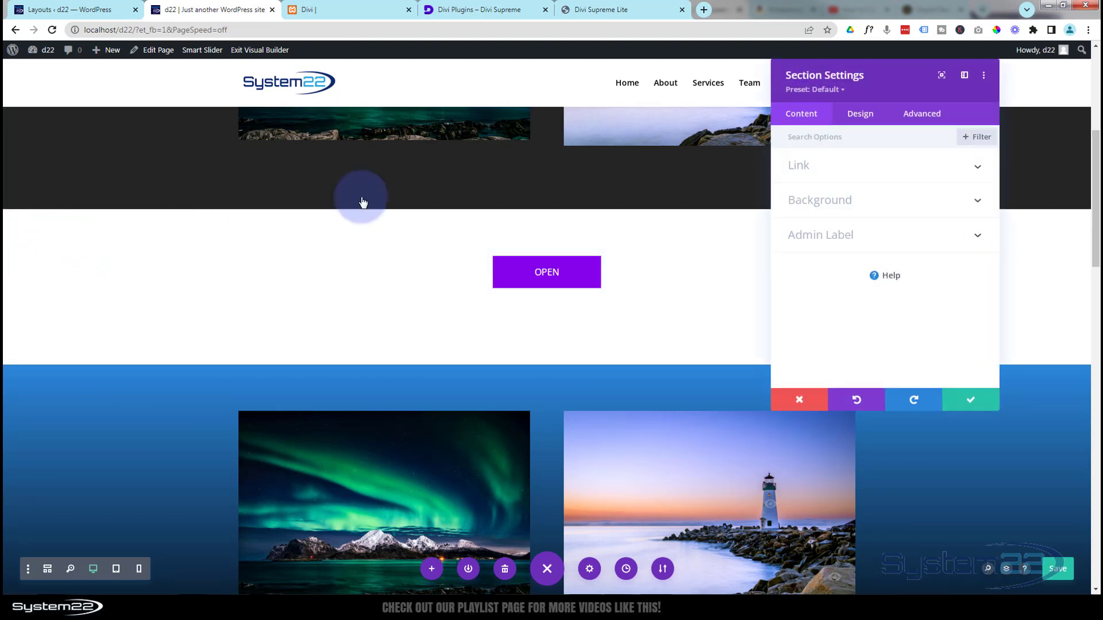
pyautogui.click(858, 118)
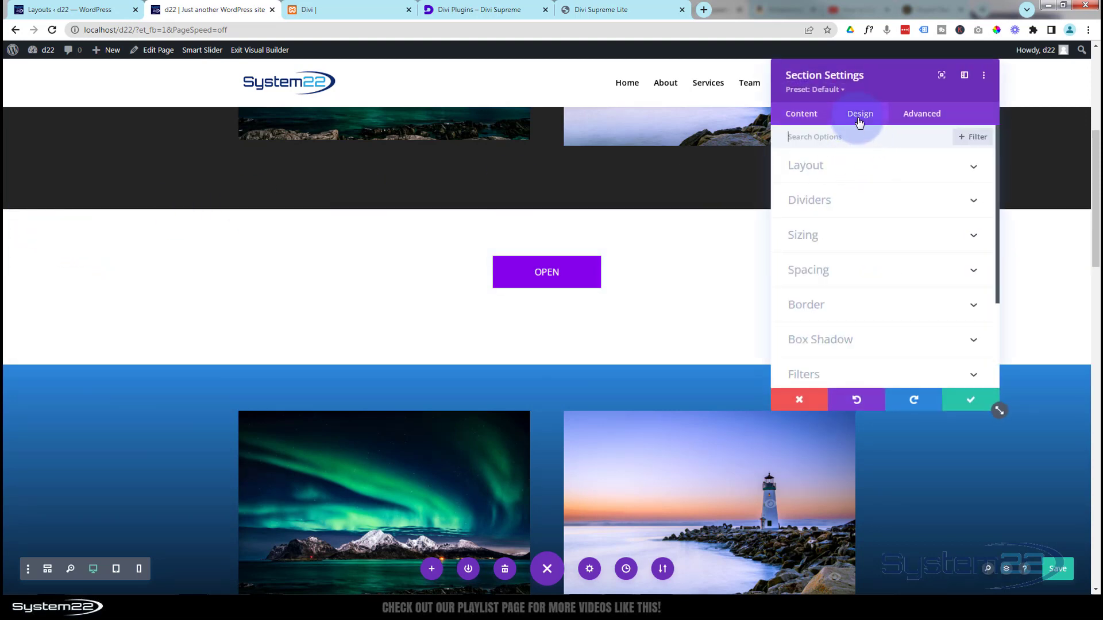
pyautogui.click(869, 269)
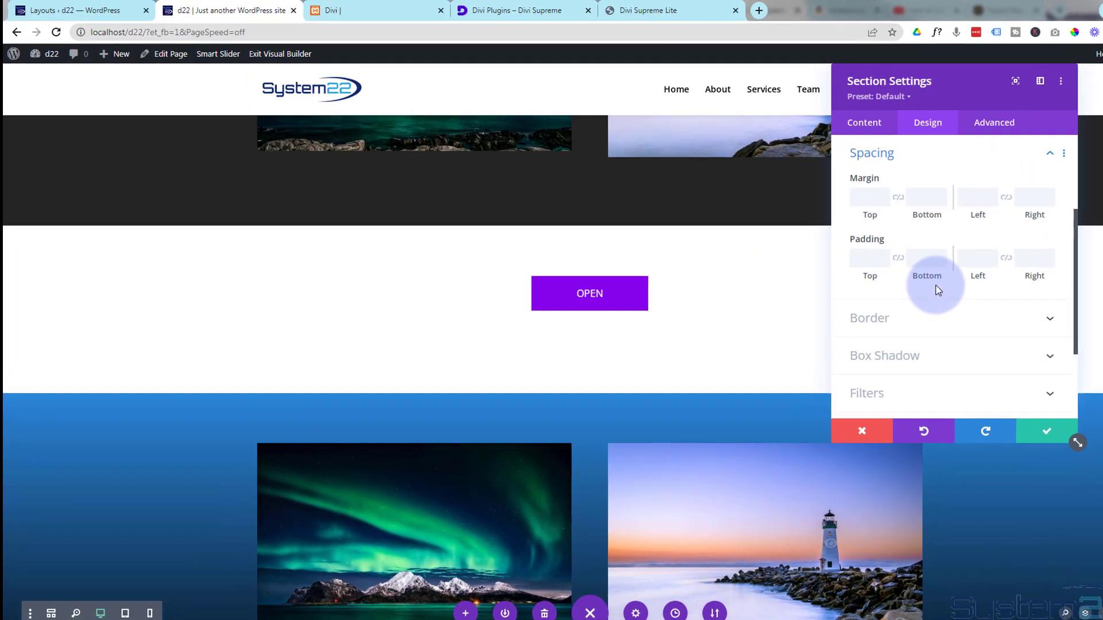
pyautogui.click(856, 243)
pyautogui.click(955, 257)
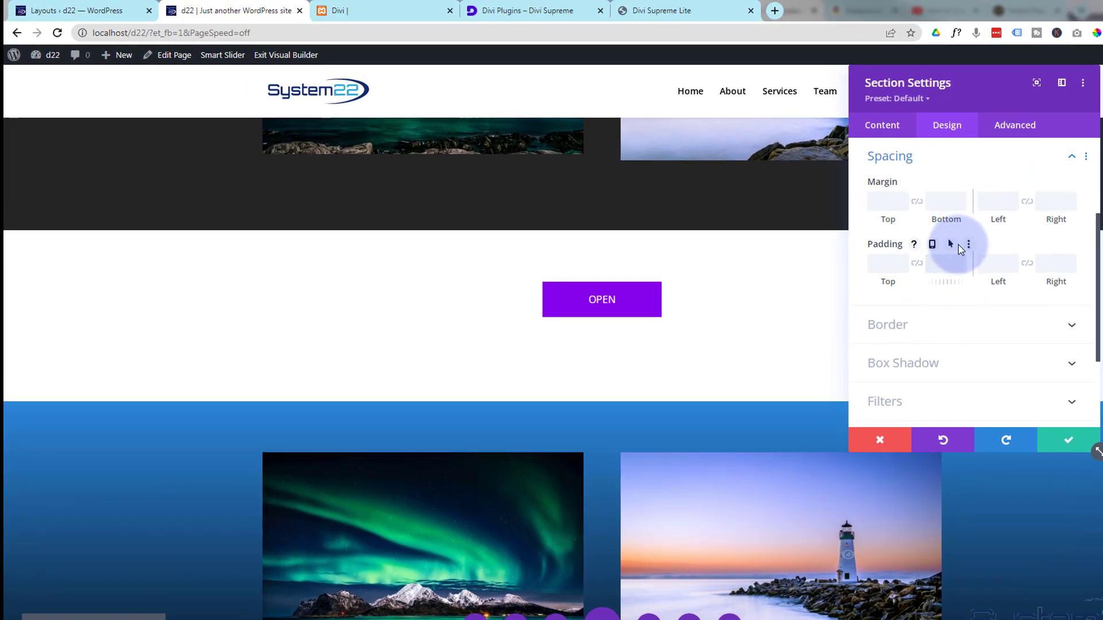
pyautogui.write('0px')
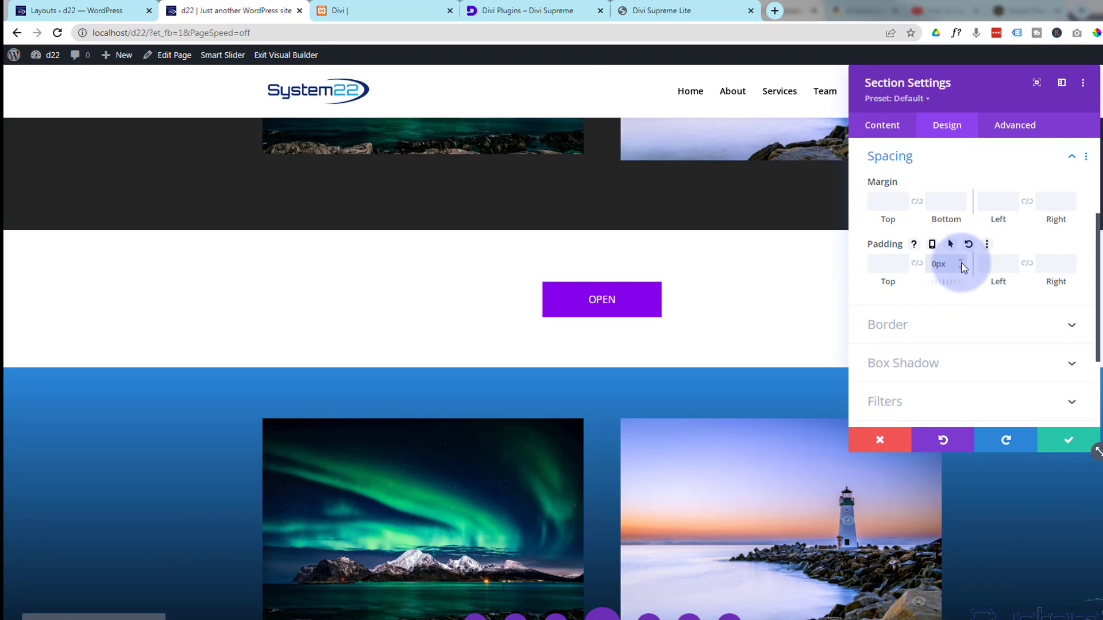
# Adjust the section's bottom padding to 5px and save the section settings.
pyautogui.click(962, 259)
pyautogui.click(962, 260)
pyautogui.click(962, 260)
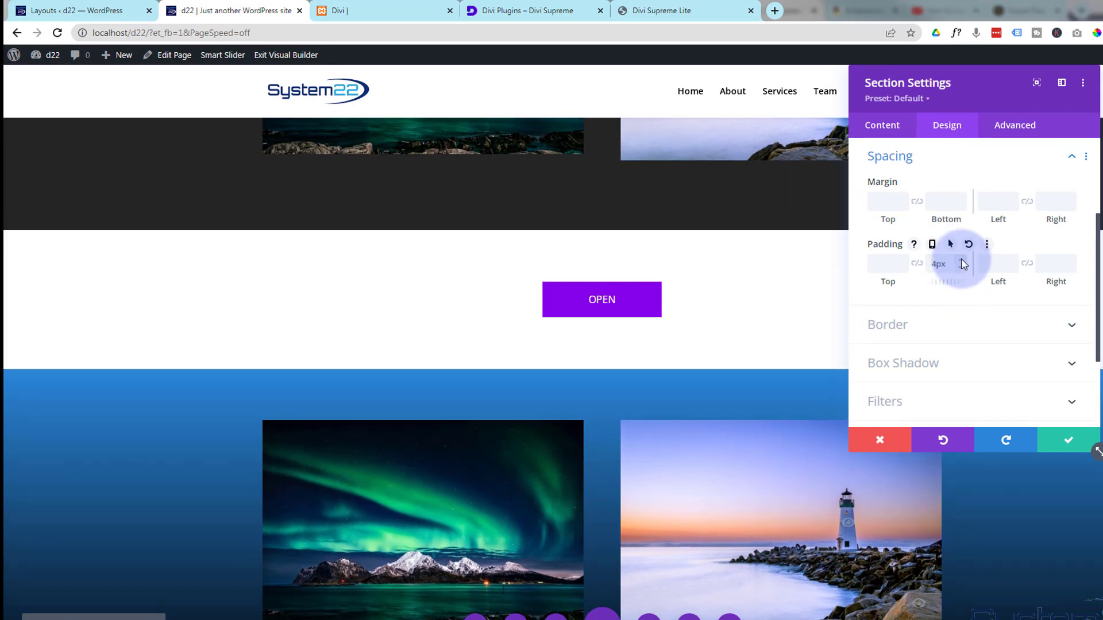
pyautogui.click(962, 260)
pyautogui.click(962, 261)
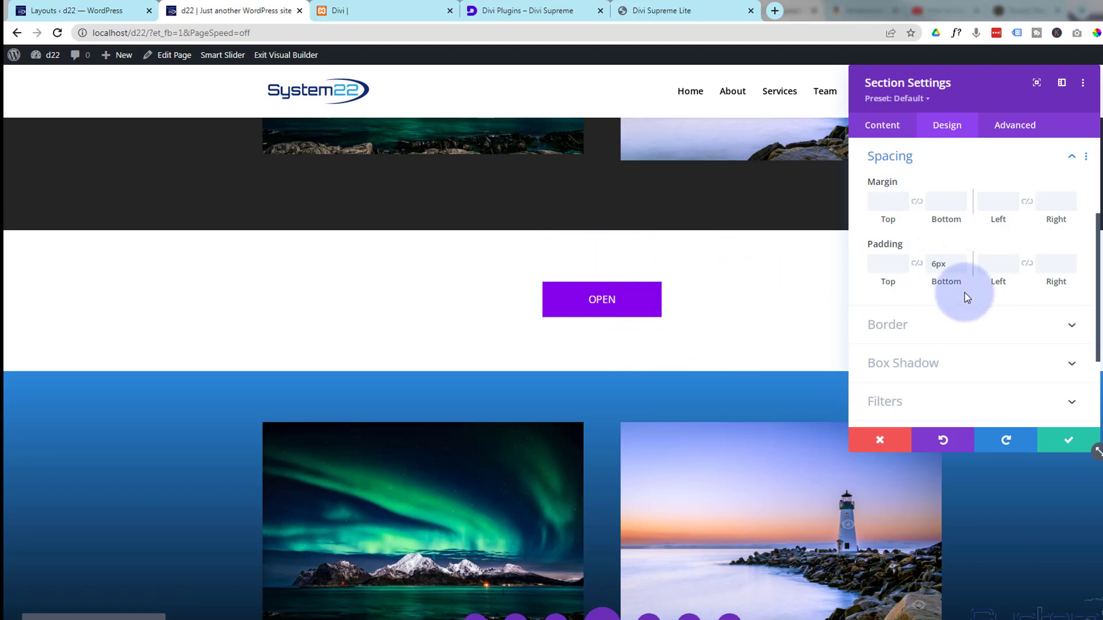
pyautogui.click(960, 268)
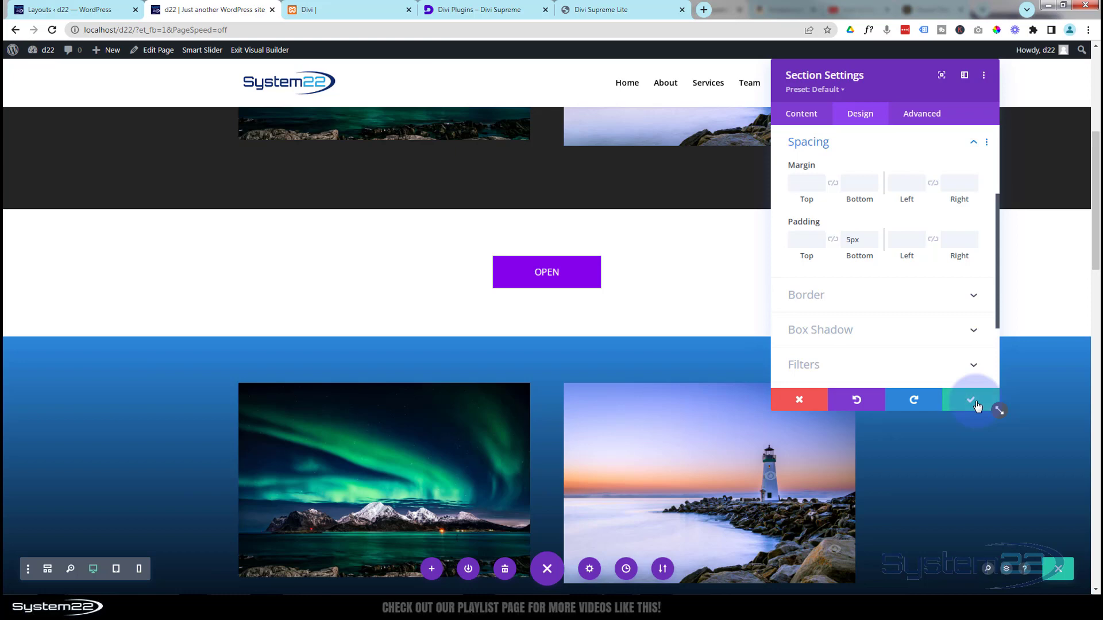
pyautogui.click(980, 408)
# Save the page and exit the Visual Builder to view the toggle section on the live page.
pyautogui.click(1058, 571)
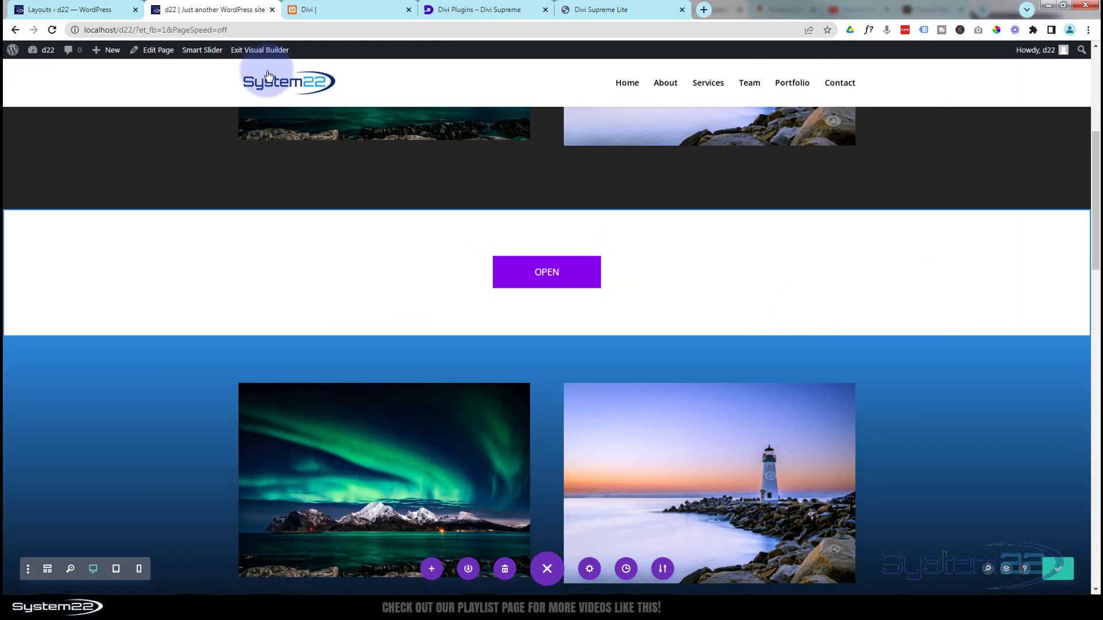
pyautogui.click(261, 51)
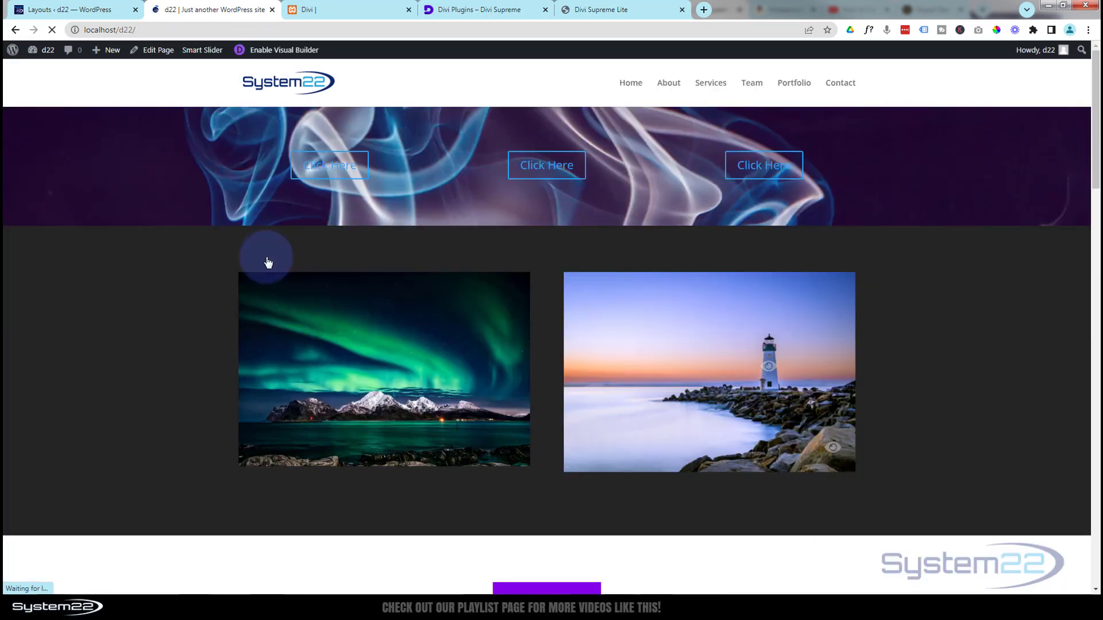
pyautogui.scroll(-5, 249, 198)
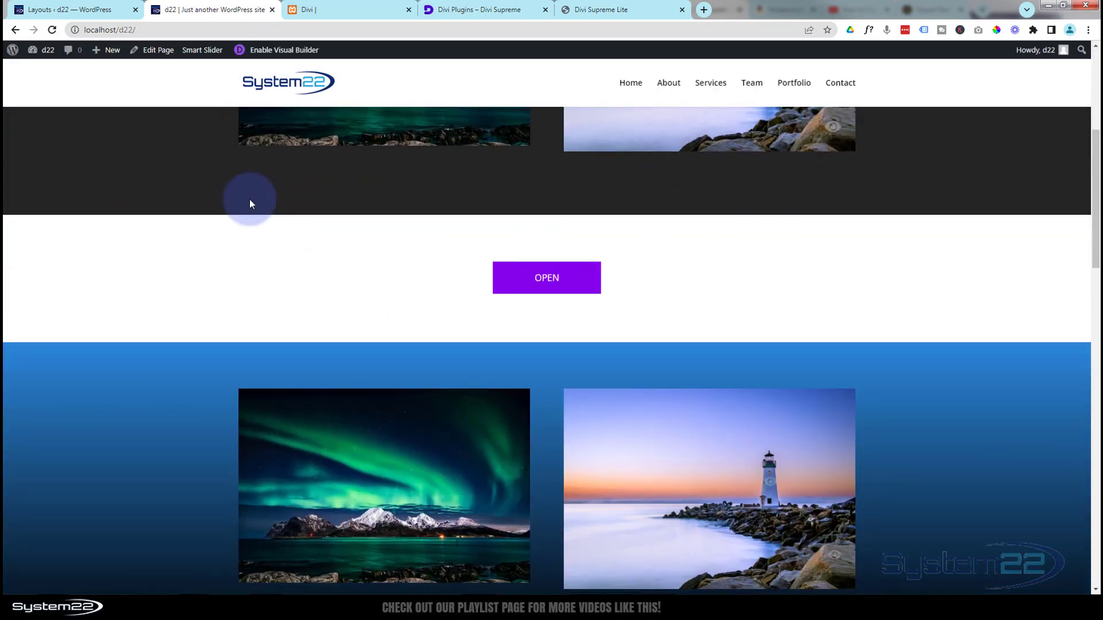
# Expand the toggle on the live page, examine the revealed section's layout, and collapse it again.
pyautogui.click(550, 281)
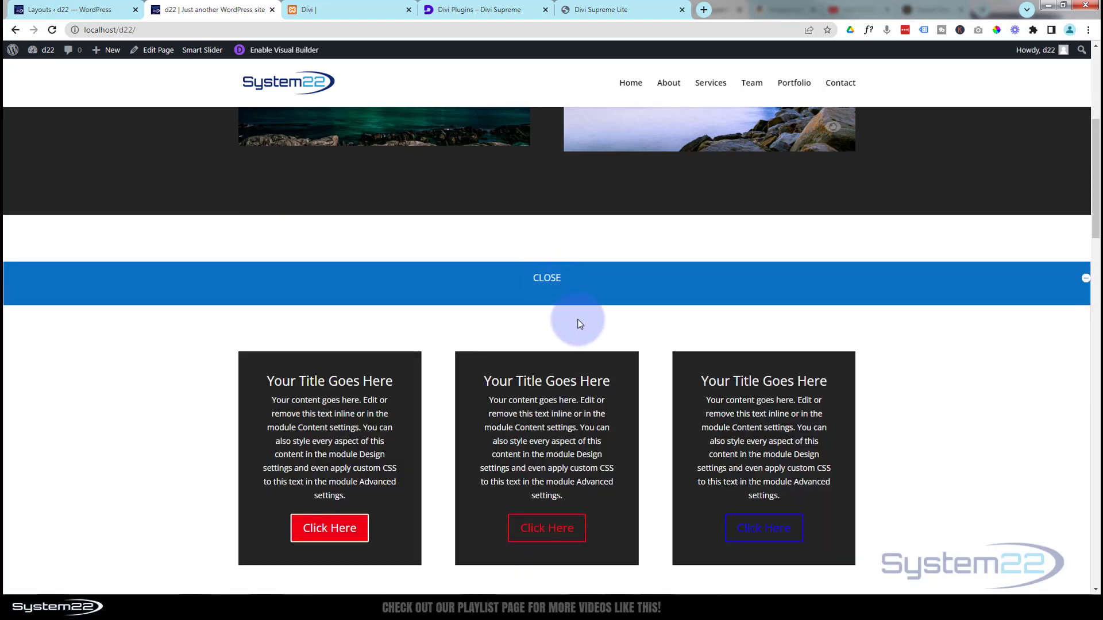
pyautogui.scroll(-4, 579, 324)
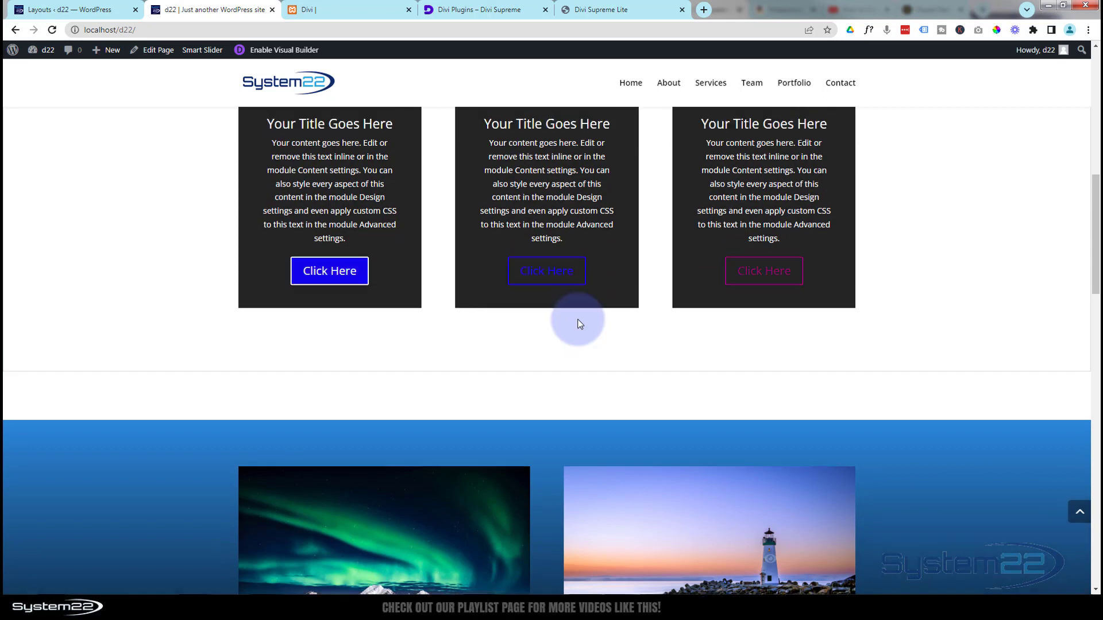
pyautogui.scroll(1, 577, 323)
pyautogui.scroll(2, 578, 318)
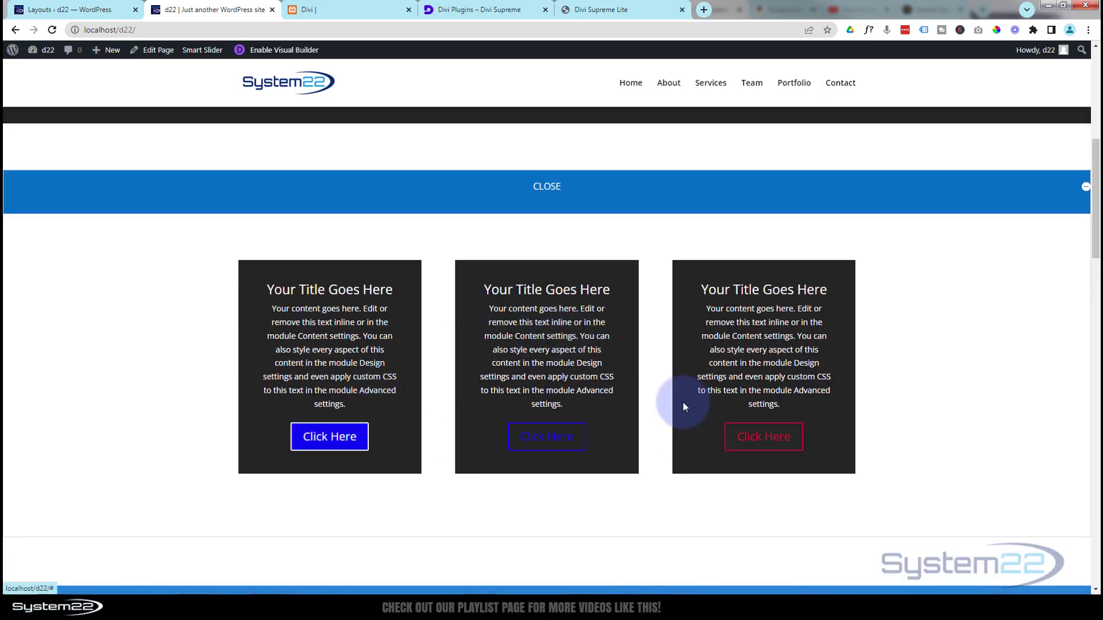
pyautogui.scroll(1, 656, 397)
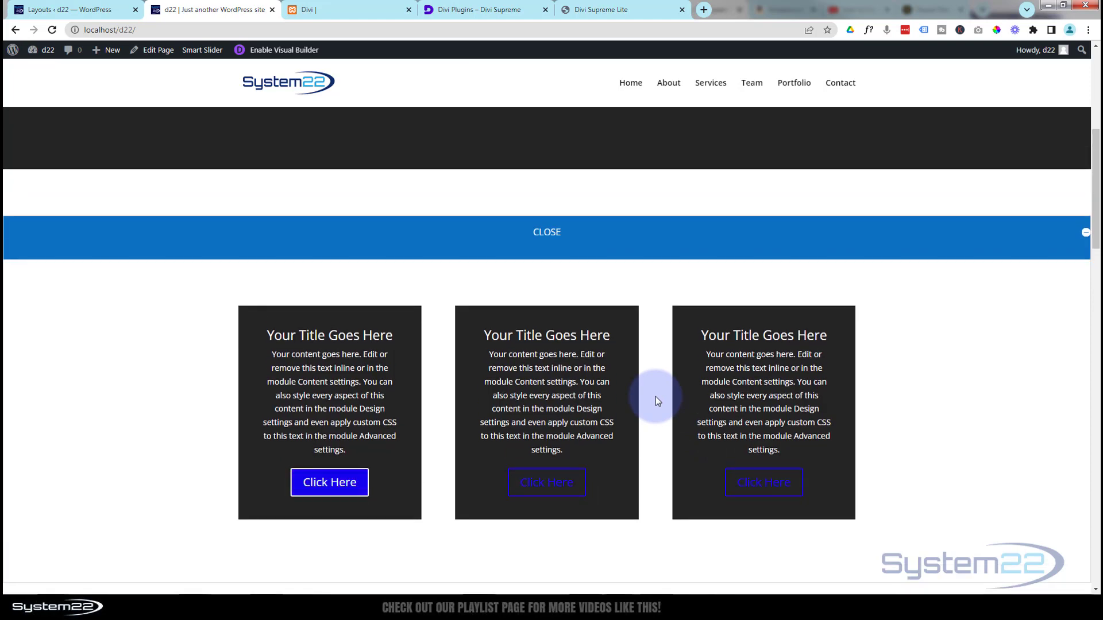
pyautogui.click(542, 237)
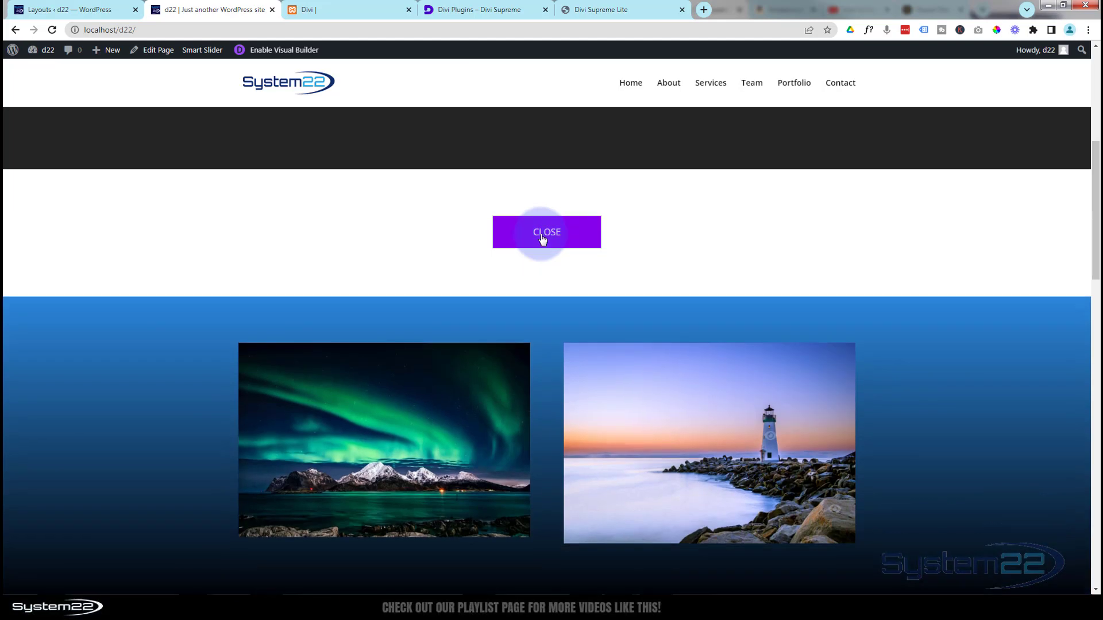
# Expand and collapse the toggle once more, inspect its title's code in the browser developer tools, and close them.
pyautogui.click(566, 245)
pyautogui.click(553, 237)
pyautogui.rightClick(552, 232)
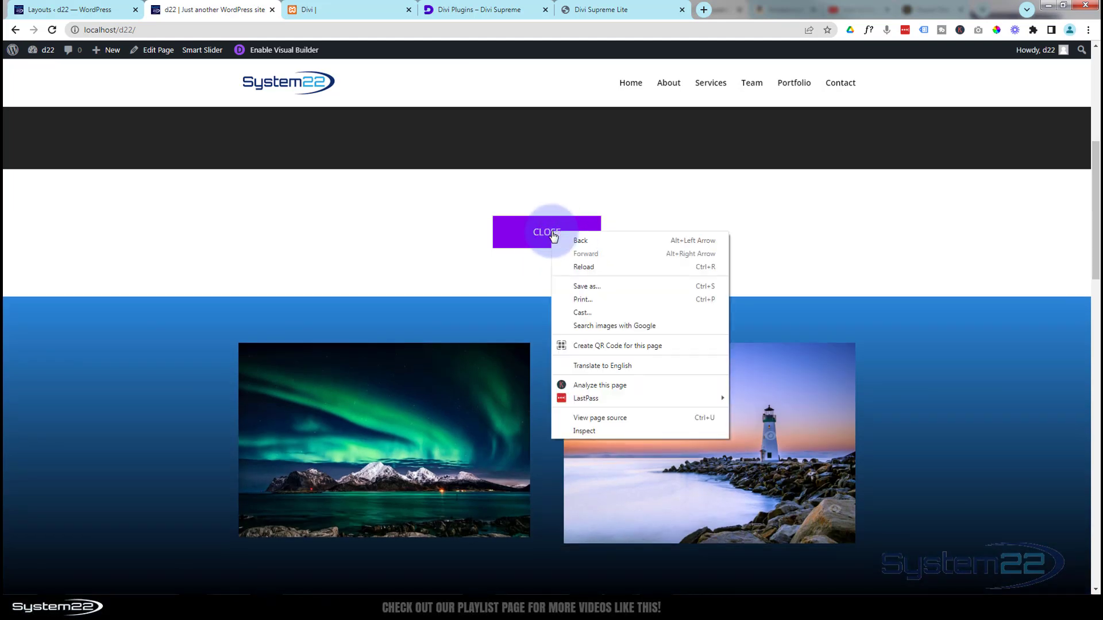
pyautogui.click(597, 431)
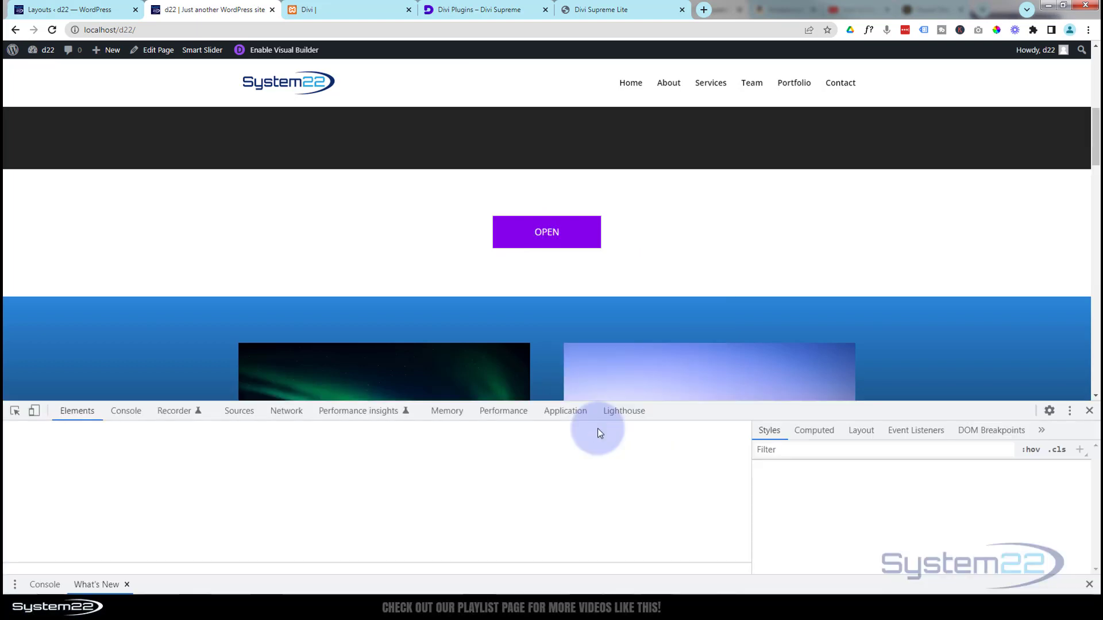
pyautogui.moveTo(667, 406); pyautogui.dragTo(681, 275)
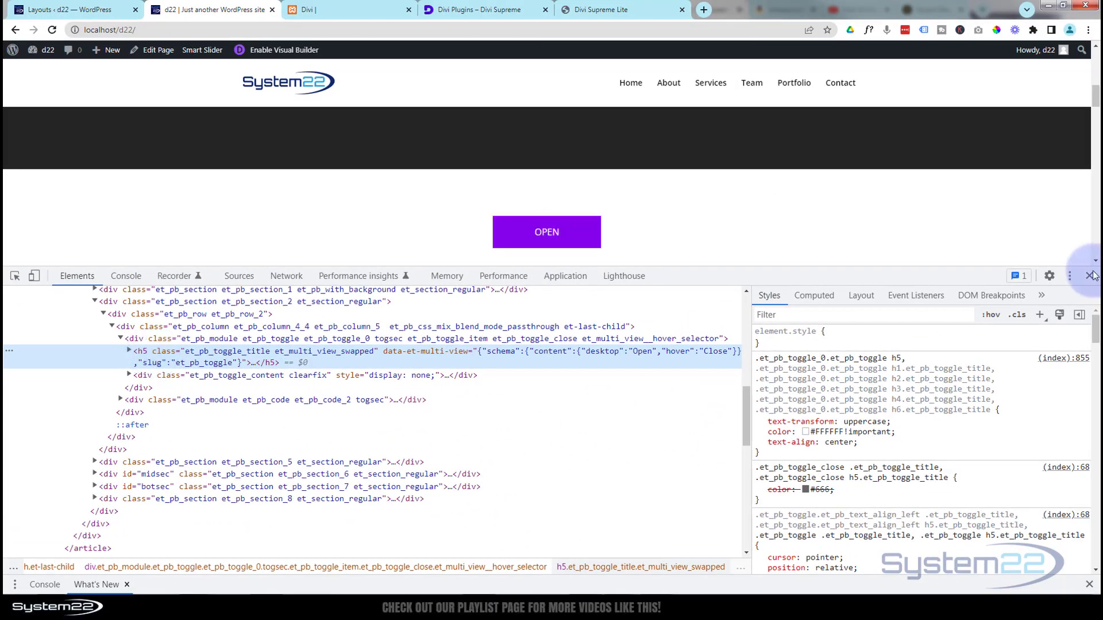
pyautogui.click(1090, 278)
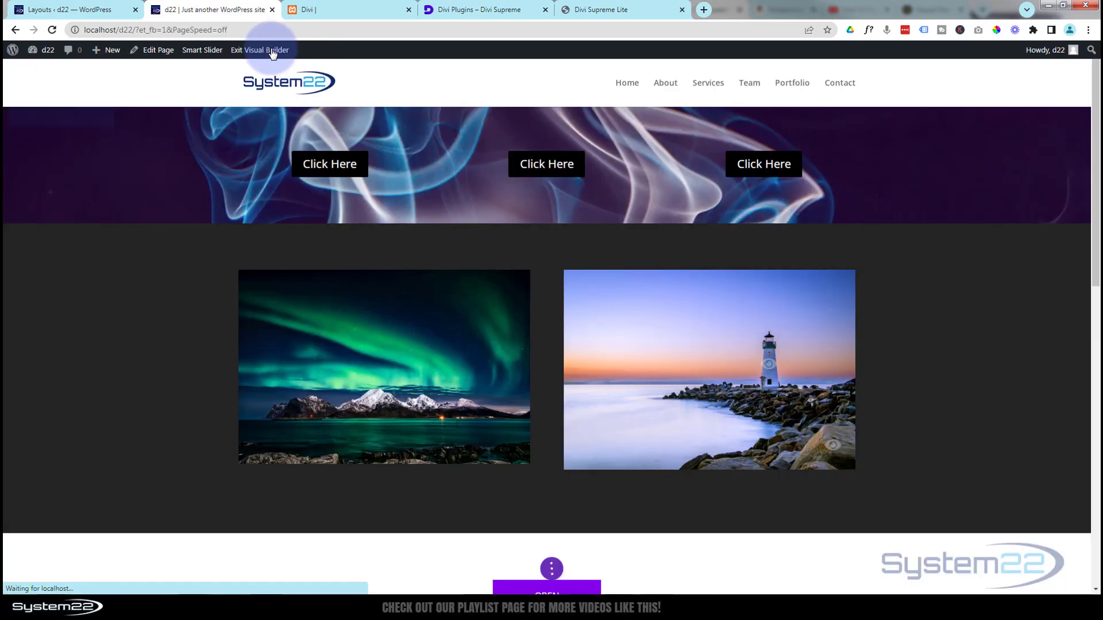
# Duplicate the purple "Open" toggle module in the Visual Builder.
pyautogui.scroll(-2, 535, 225)
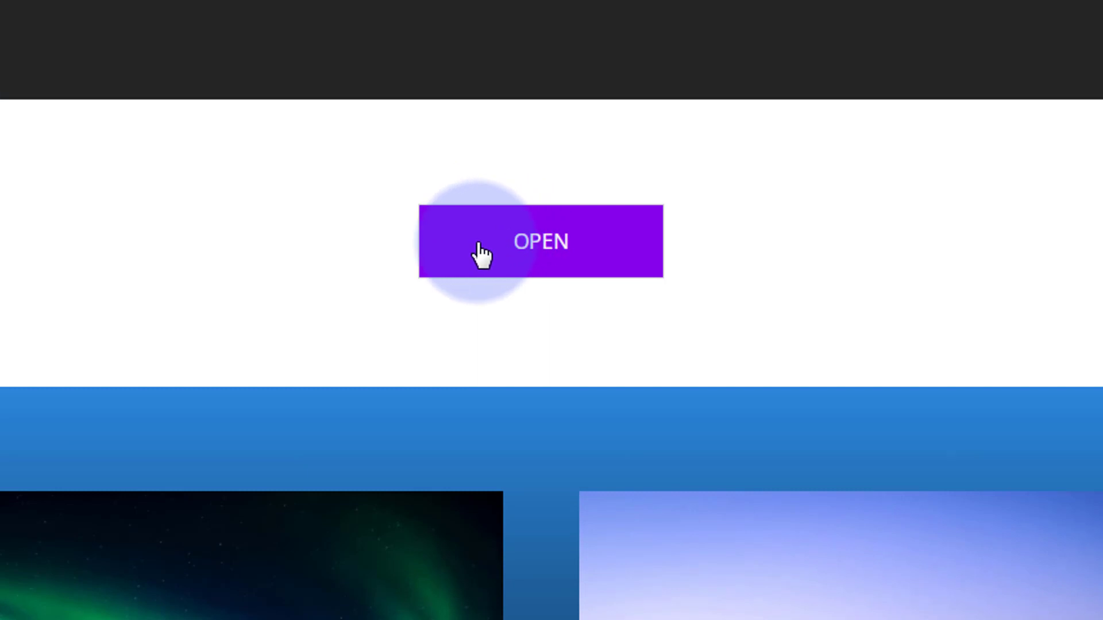
pyautogui.moveTo(480, 254)
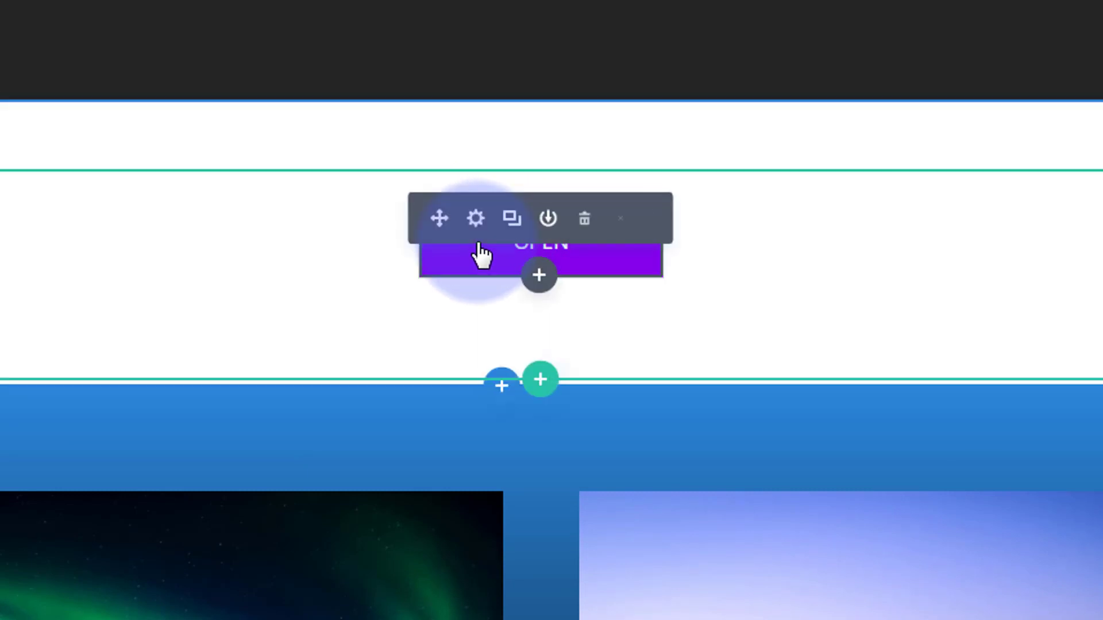
pyautogui.click(511, 225)
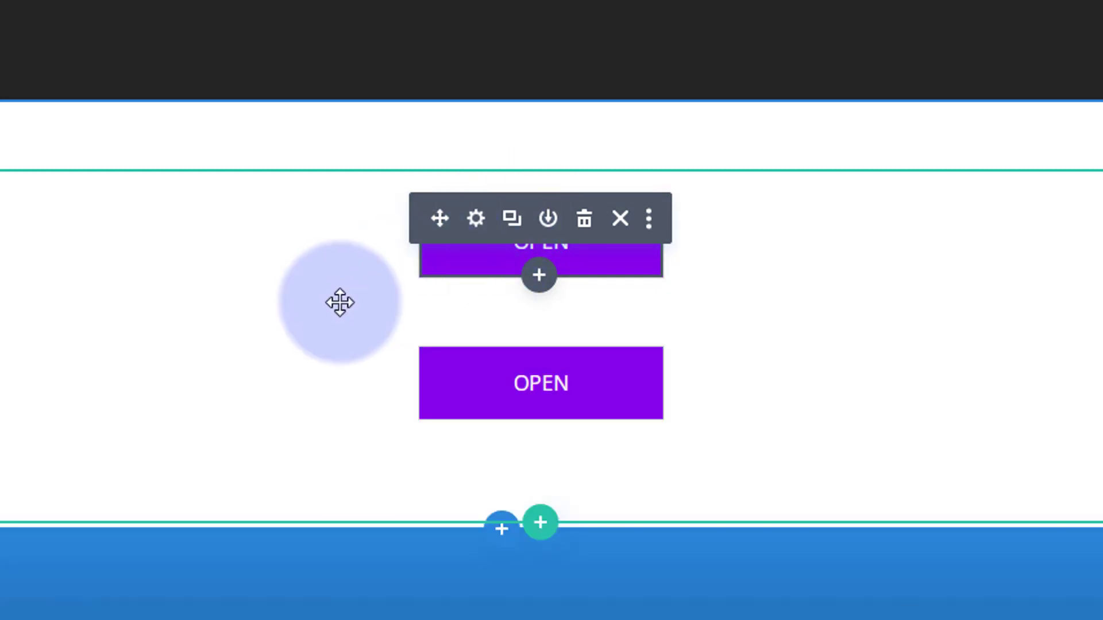
# Look up another section's shortcode in the Divi Library and set the duplicate toggle's body to [divi_shortcode id="2012"], saving the module.
pyautogui.scroll(-3, 340, 293)
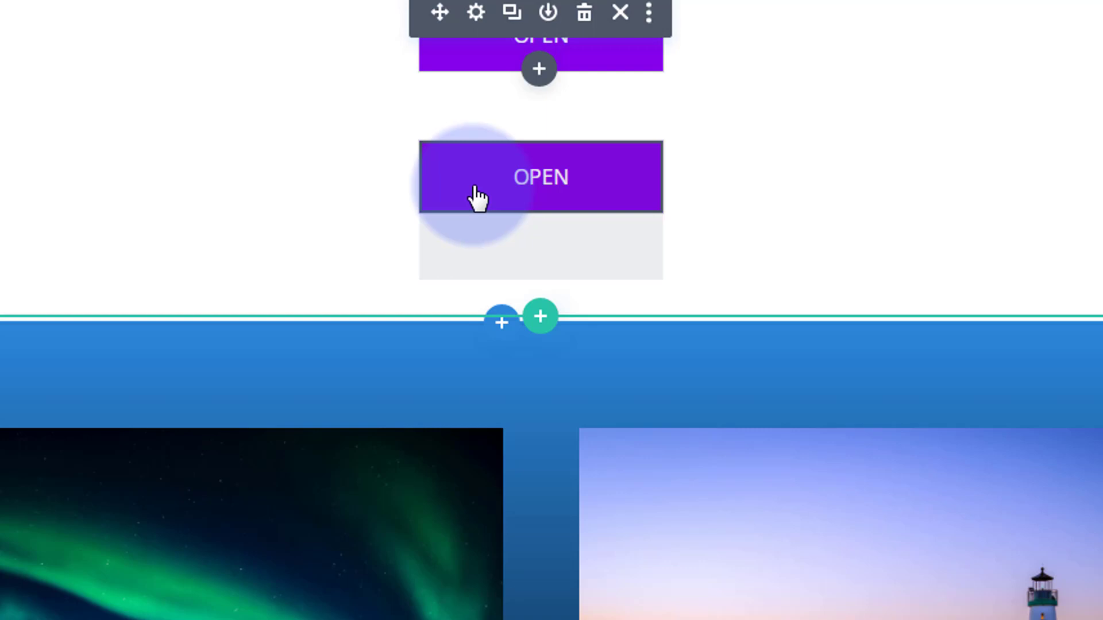
pyautogui.moveTo(475, 198)
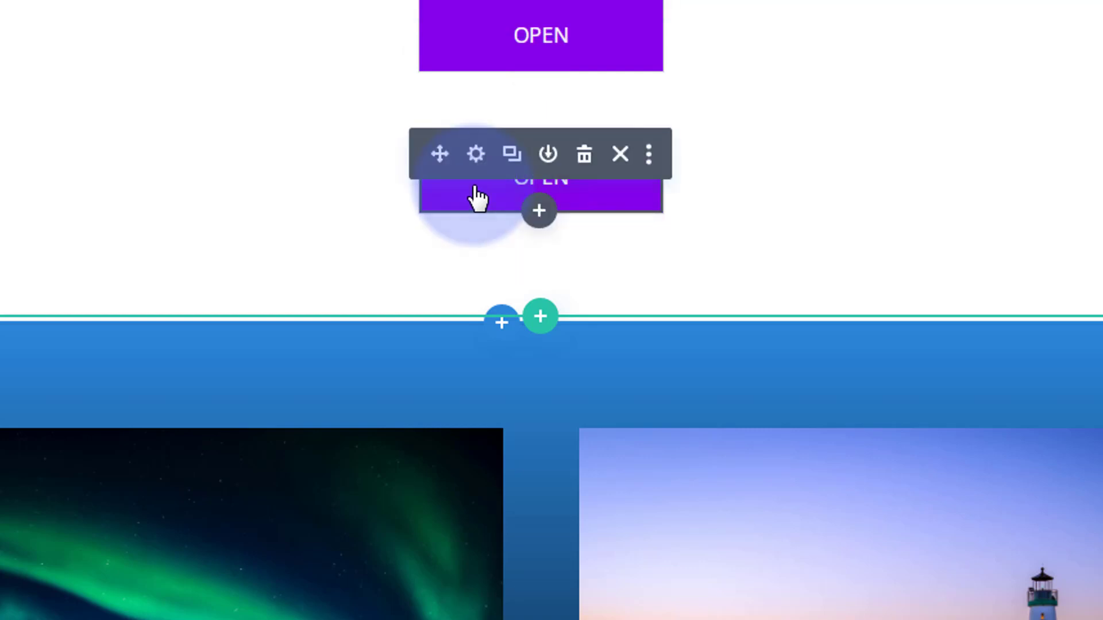
pyautogui.click(476, 154)
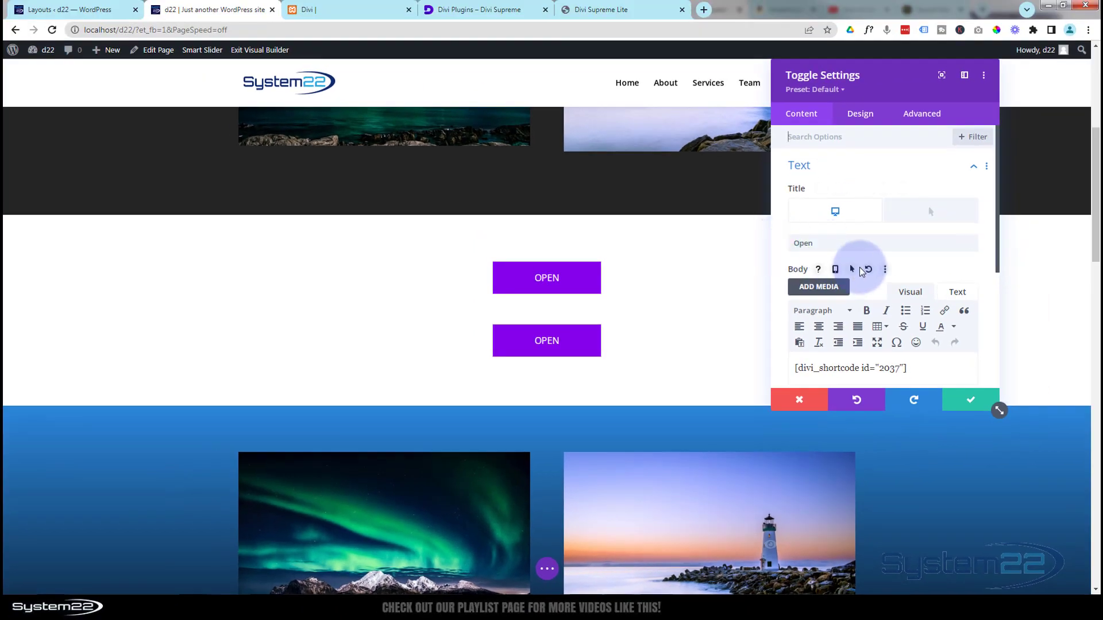
pyautogui.scroll(-1, 862, 271)
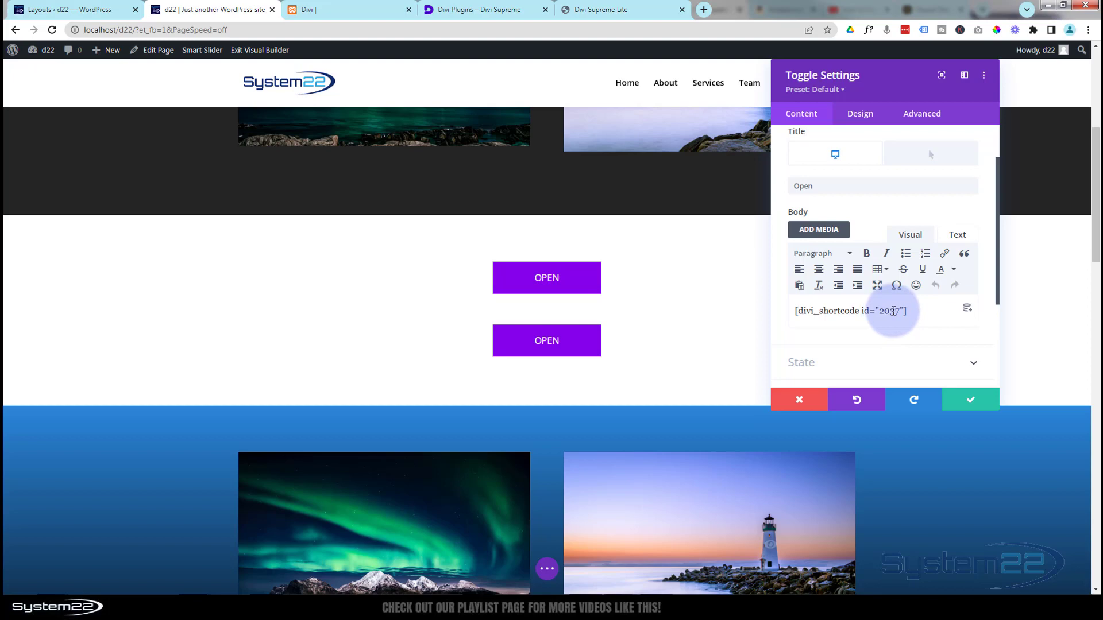
pyautogui.click(63, 9)
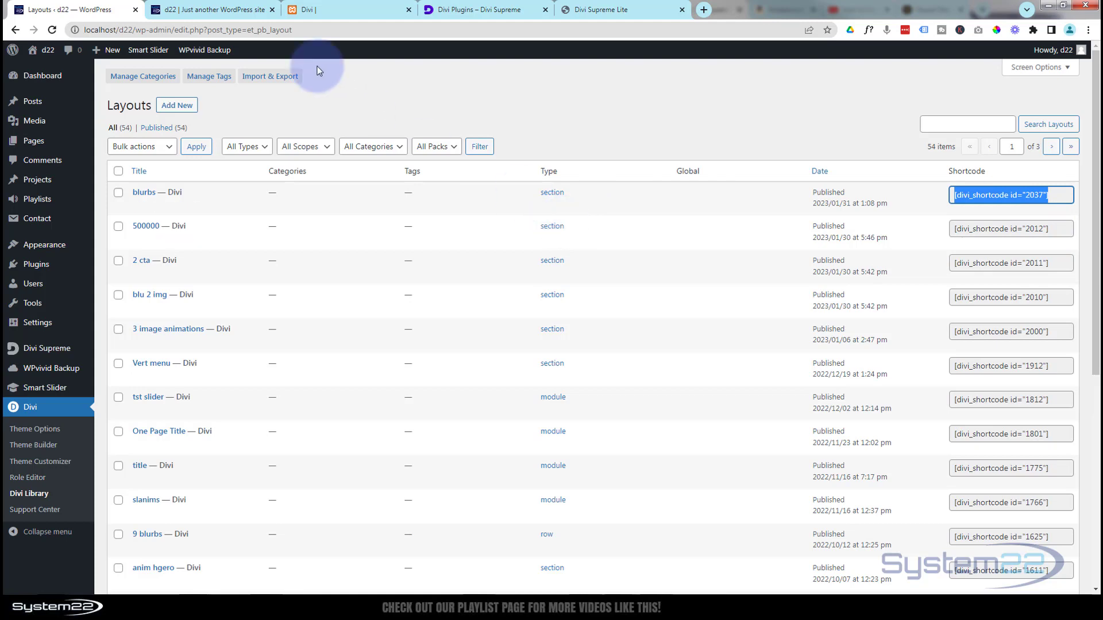
pyautogui.click(212, 9)
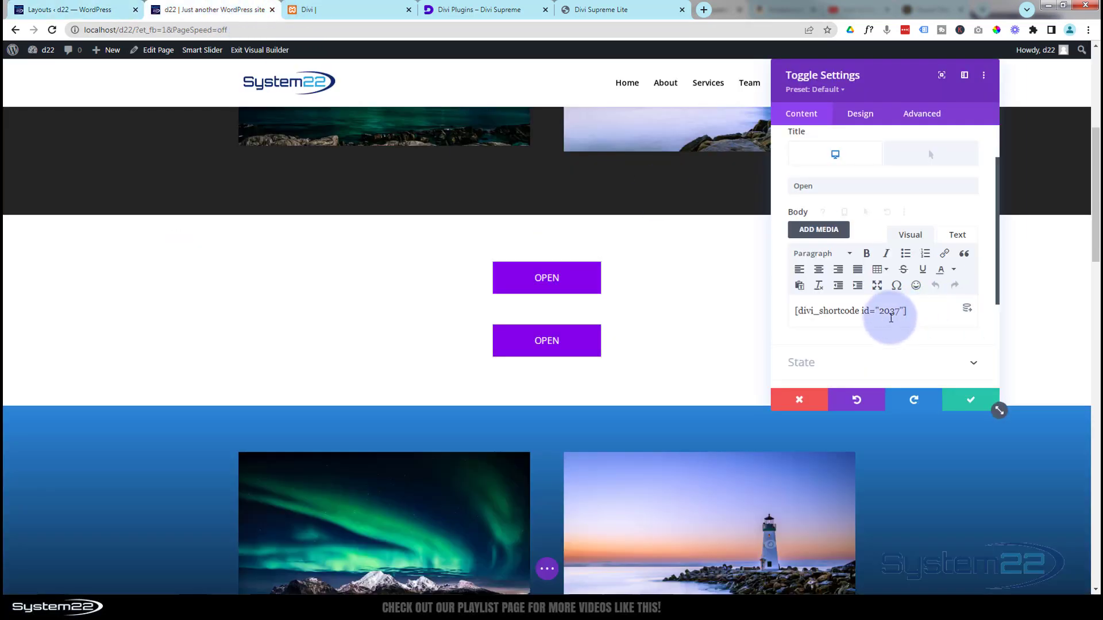
pyautogui.moveTo(900, 311); pyautogui.dragTo(894, 312)
pyautogui.write('12')
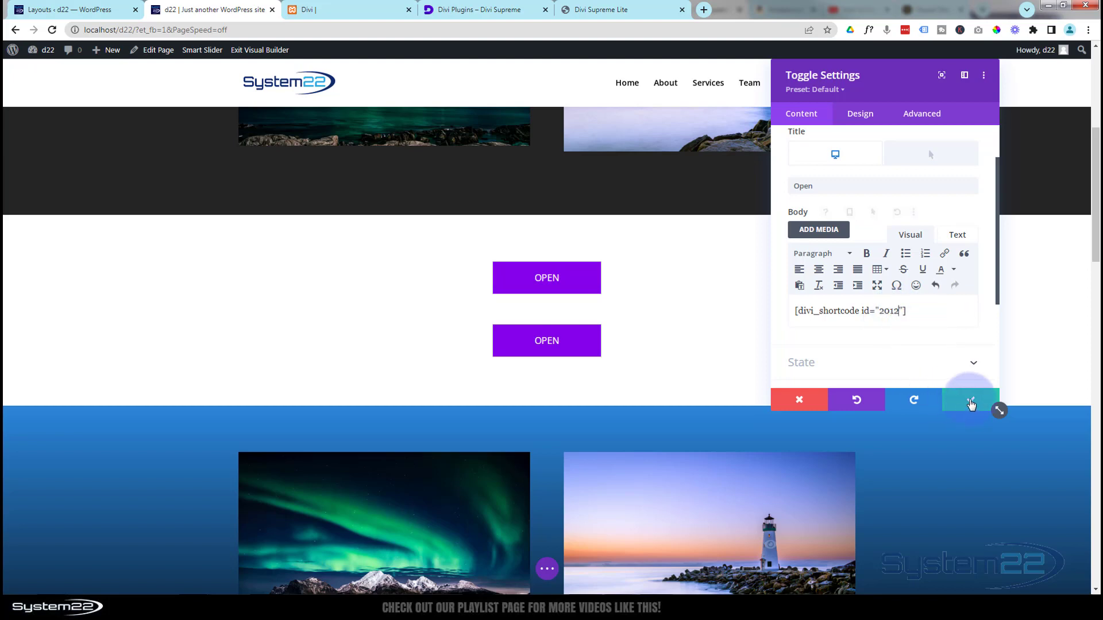
pyautogui.click(966, 400)
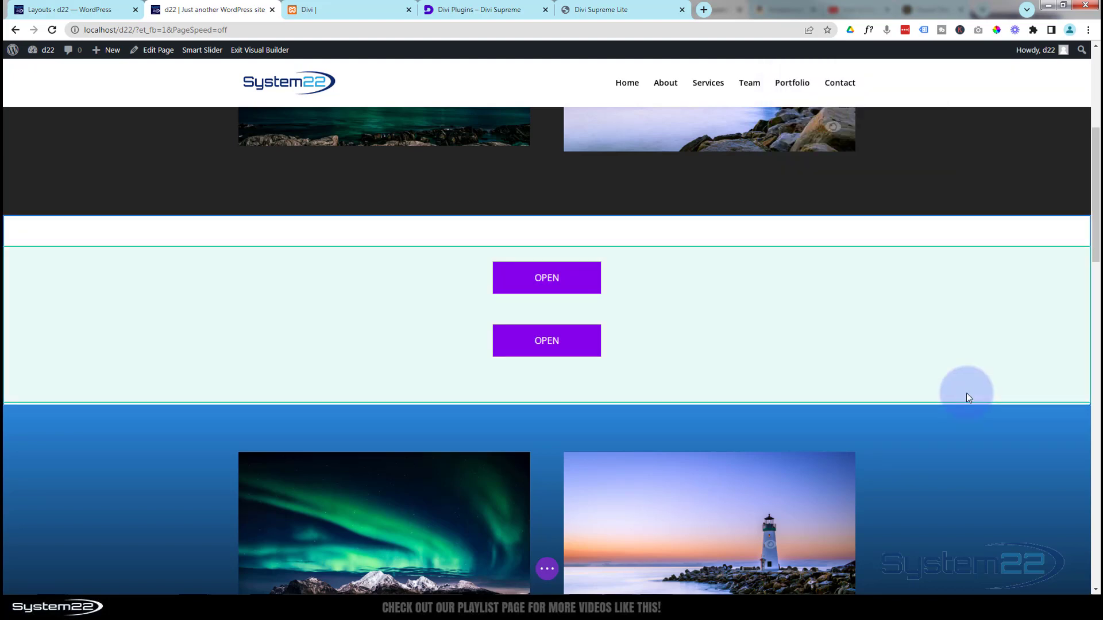
# Save the page with both toggles and exit the Visual Builder.
pyautogui.click(547, 569)
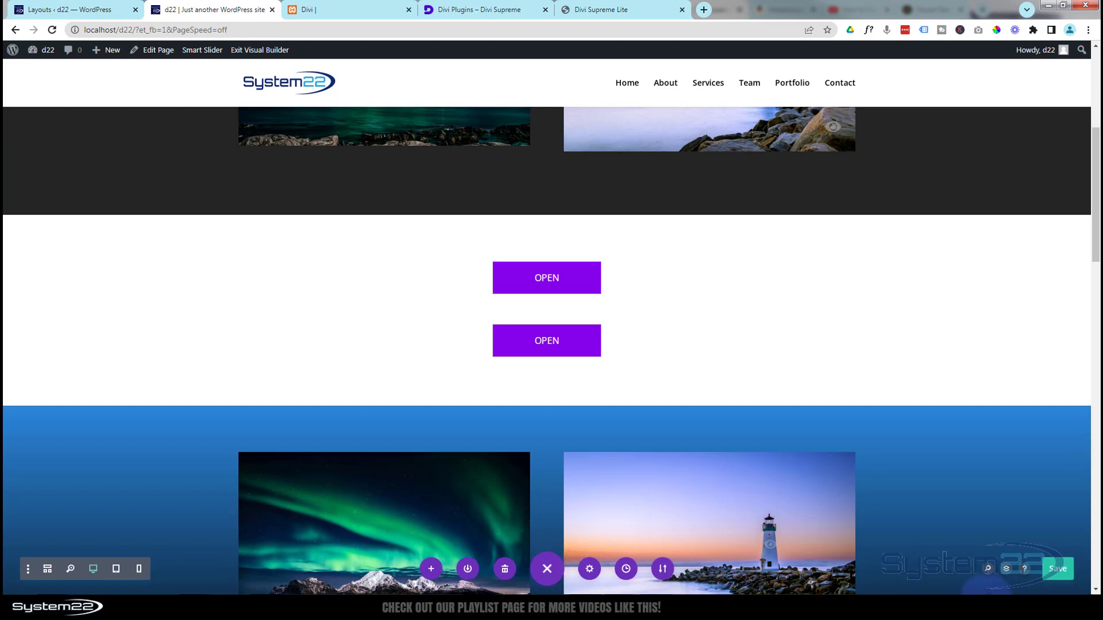
pyautogui.click(1062, 569)
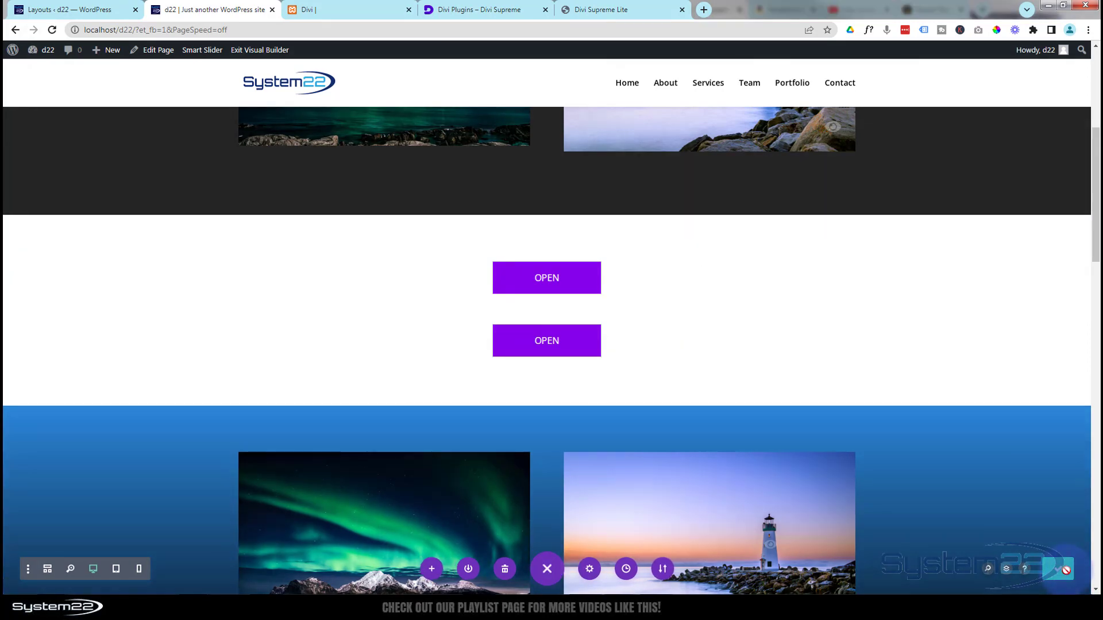
pyautogui.click(261, 52)
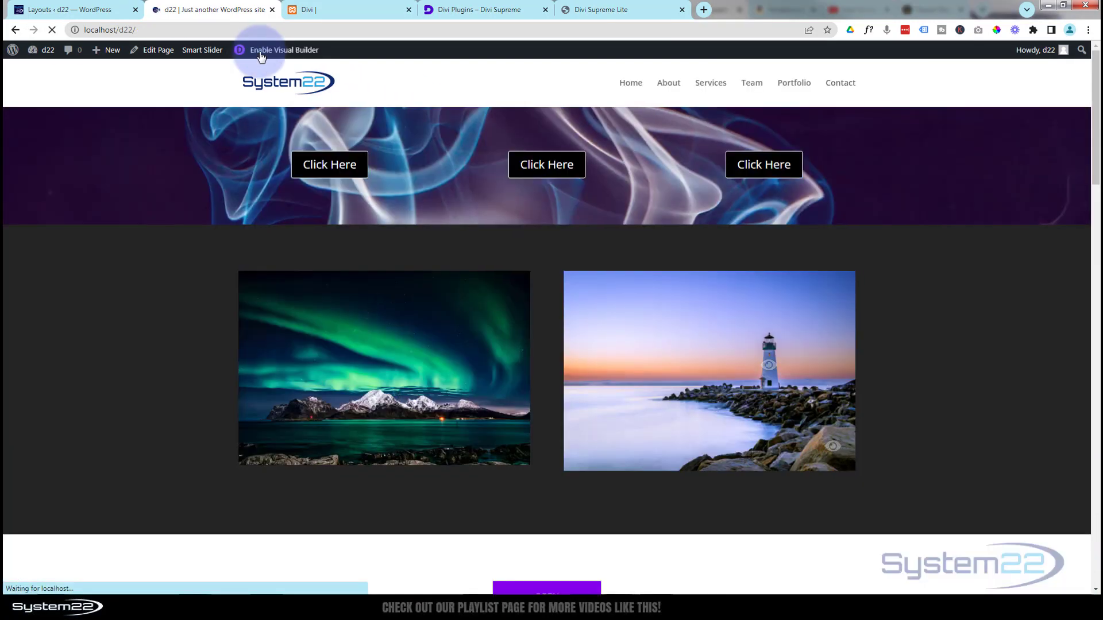
# Test both toggles on the live page, examine the section revealed by the duplicate toggle, and collapse it.
pyautogui.scroll(-5, 393, 204)
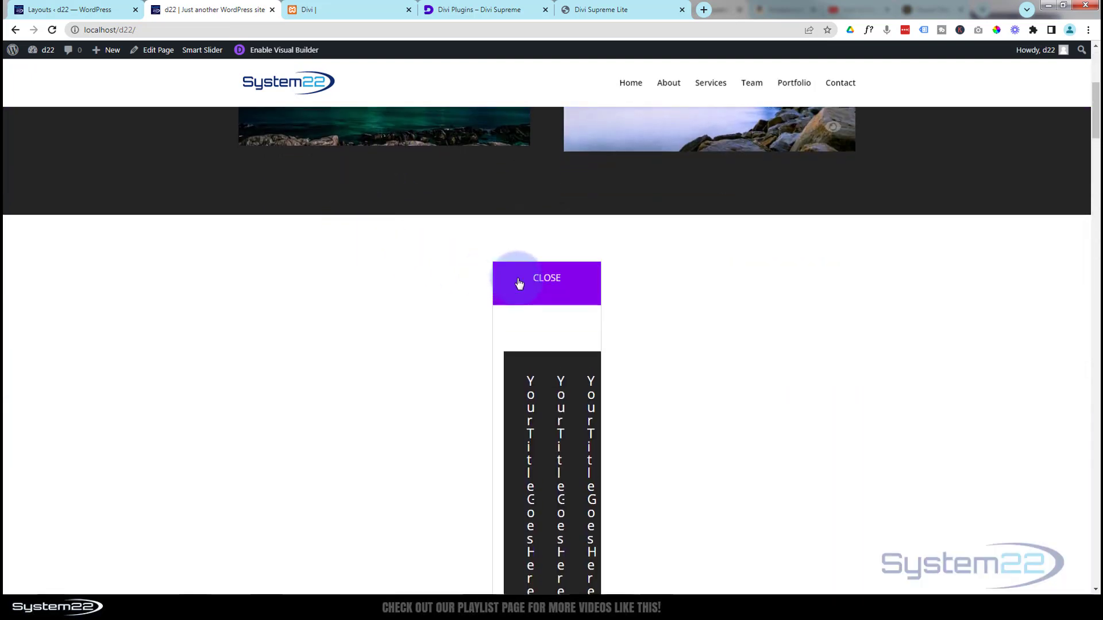
pyautogui.click(547, 280)
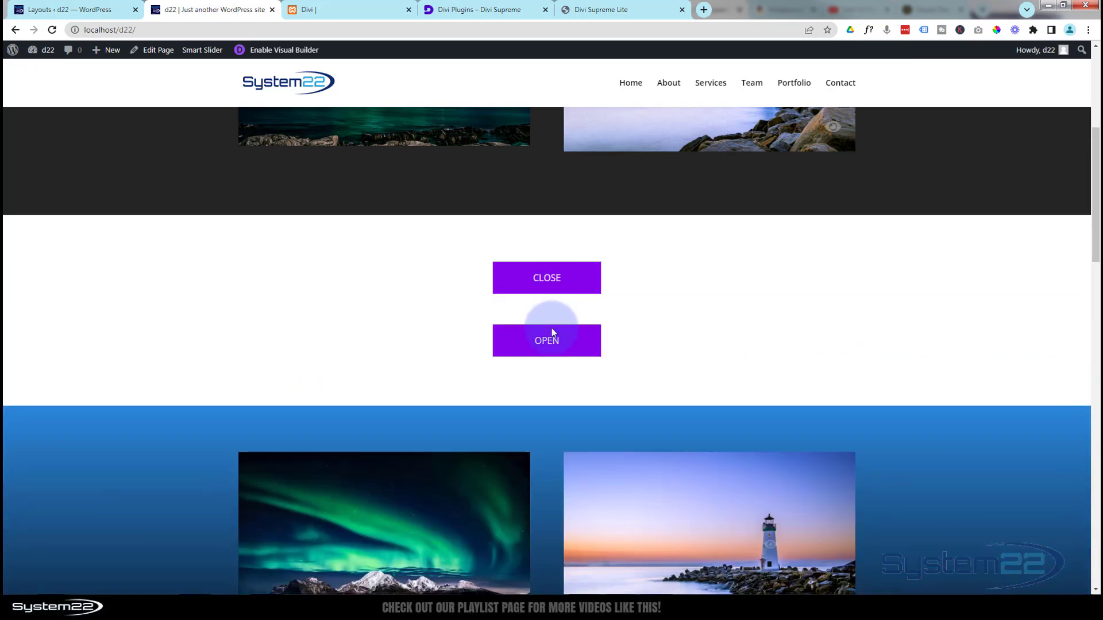
pyautogui.click(552, 348)
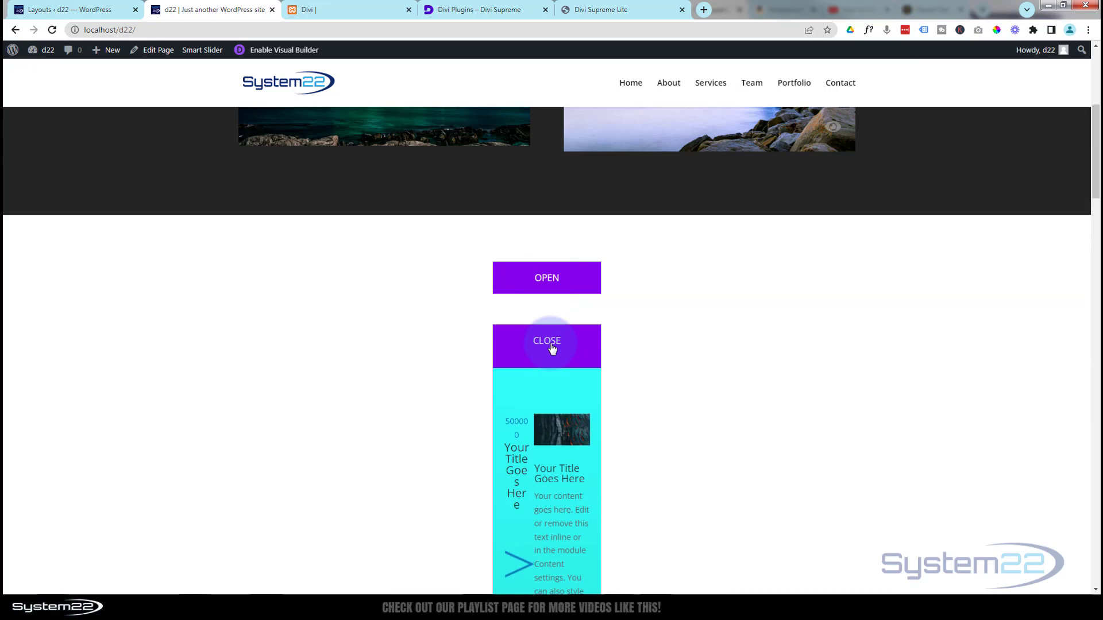
pyautogui.scroll(-3, 346, 316)
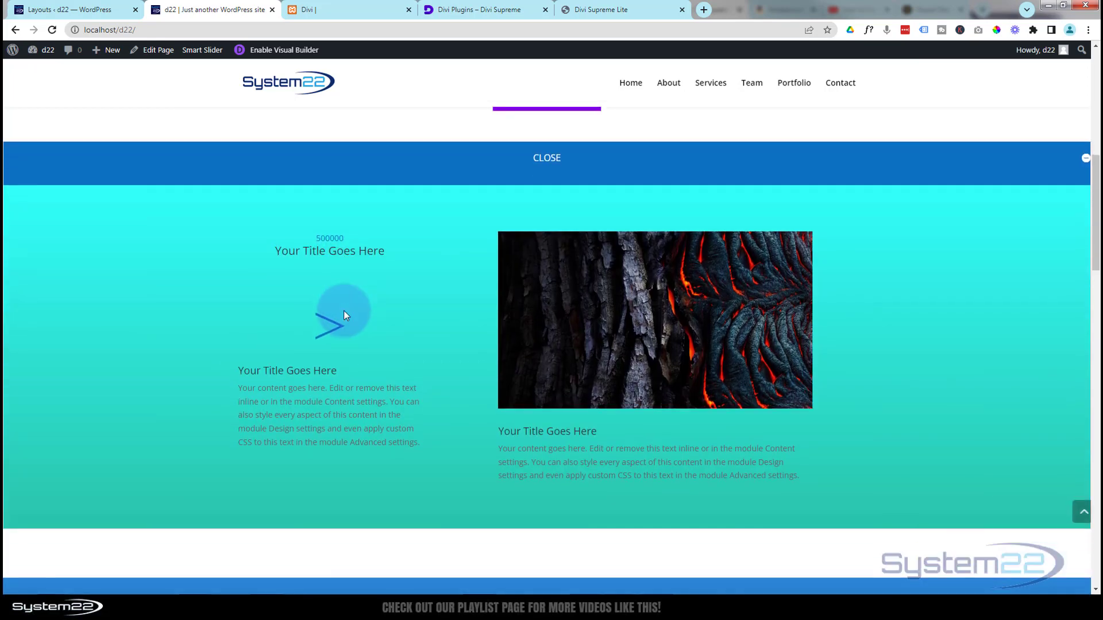
pyautogui.scroll(2, 344, 311)
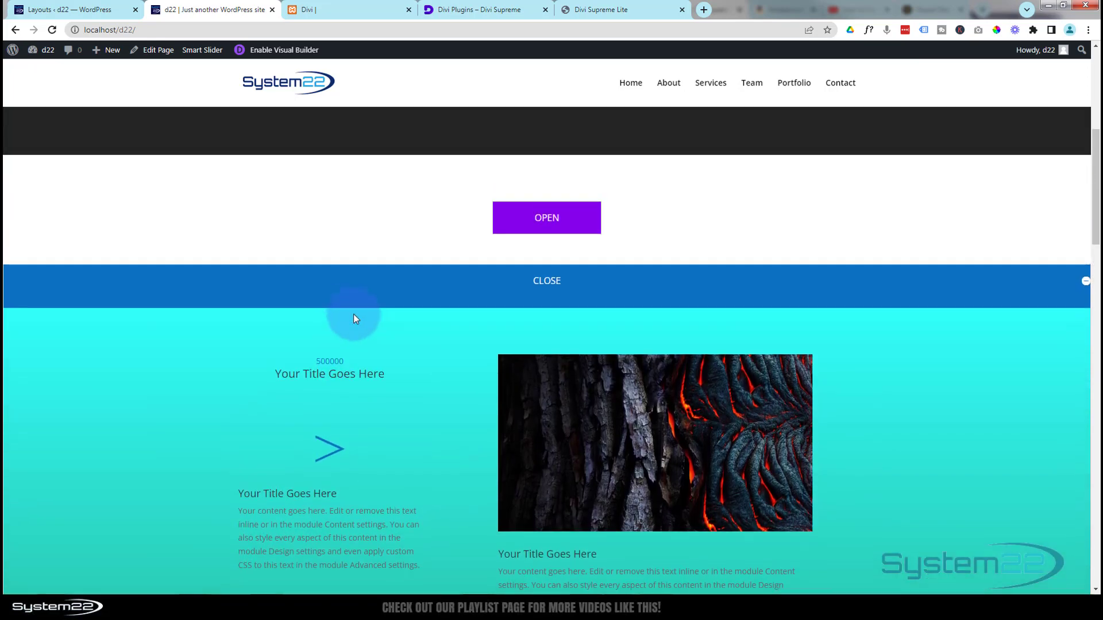
pyautogui.click(536, 299)
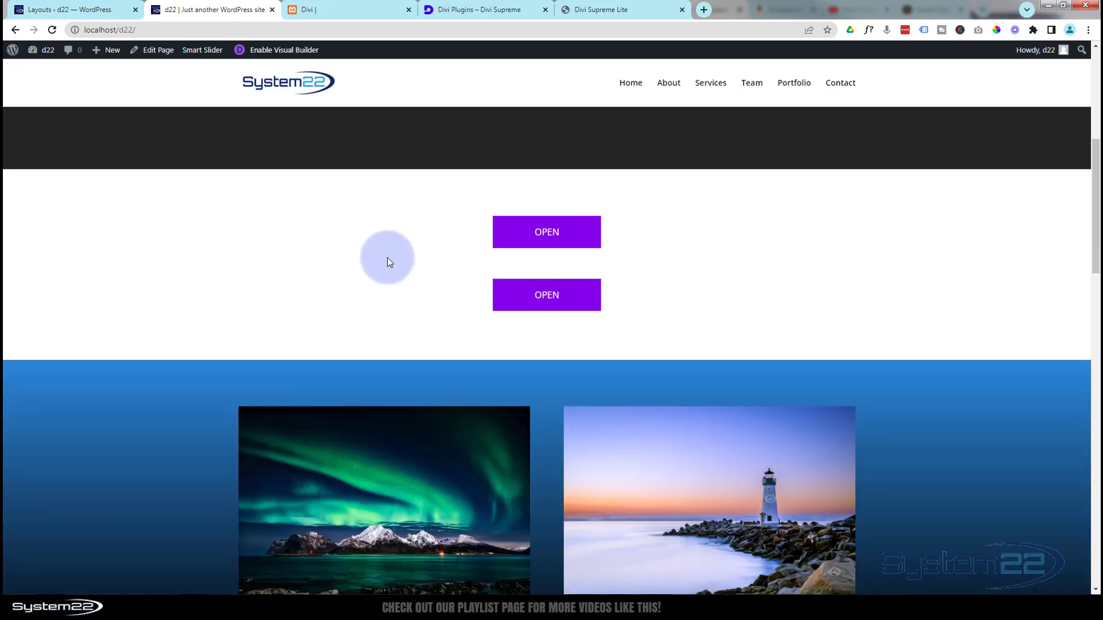
# Expand and collapse the upper toggle, and repeat the check with the lower toggle.
pyautogui.click(540, 235)
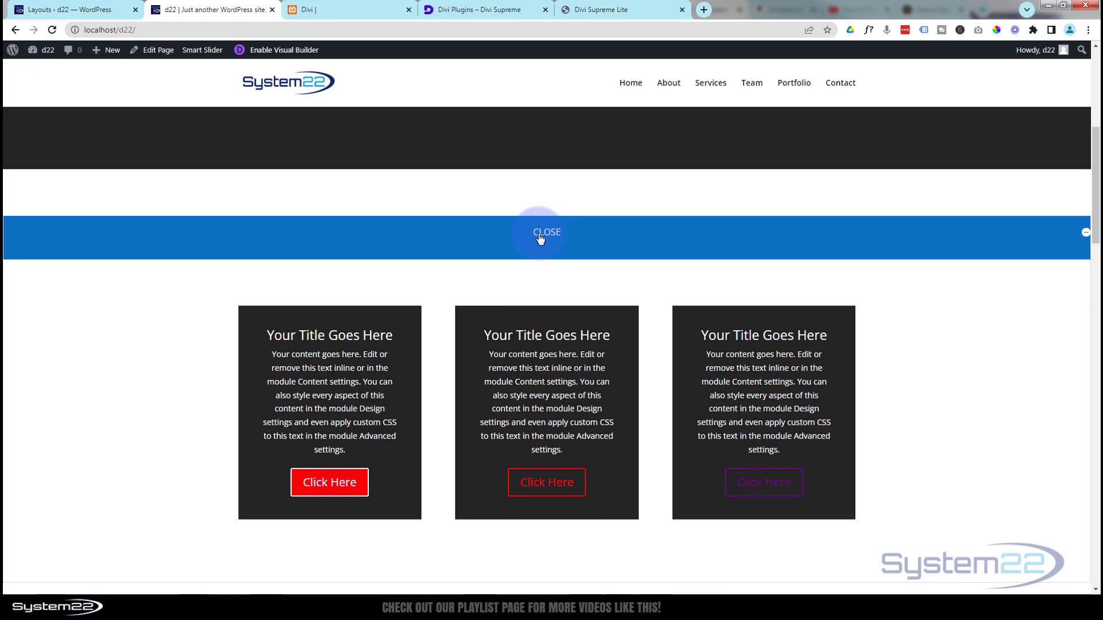
pyautogui.click(540, 238)
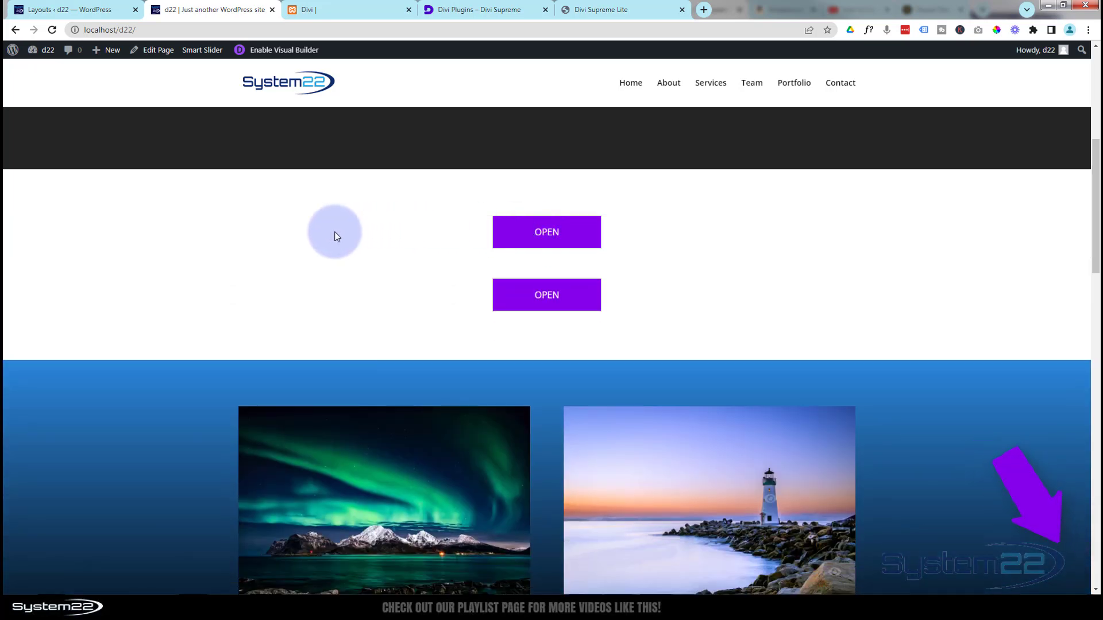
pyautogui.click(550, 306)
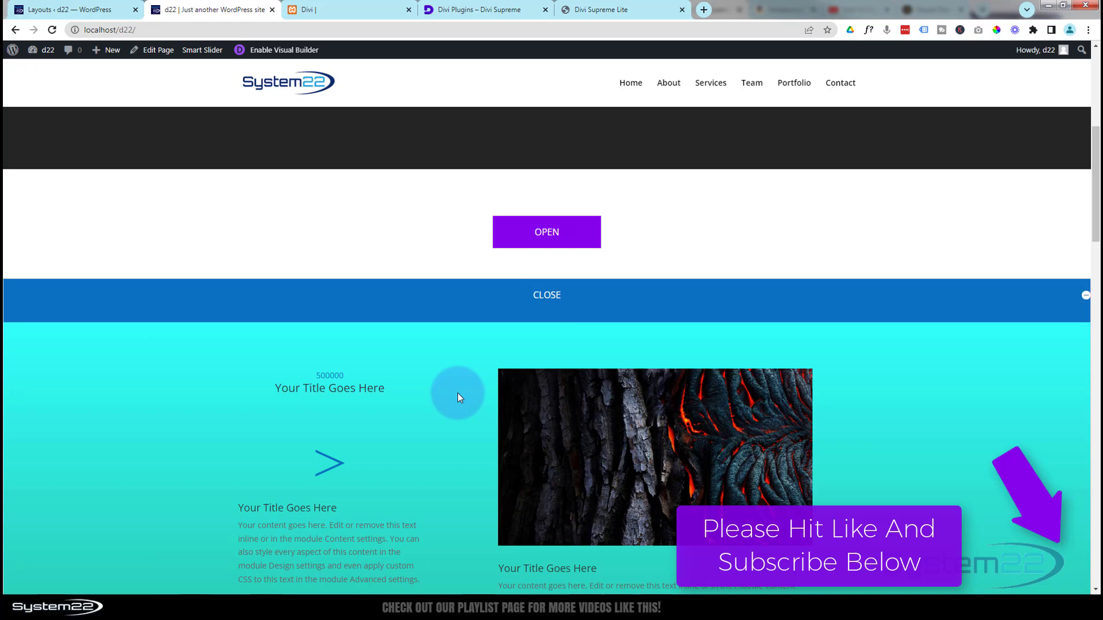
pyautogui.click(550, 305)
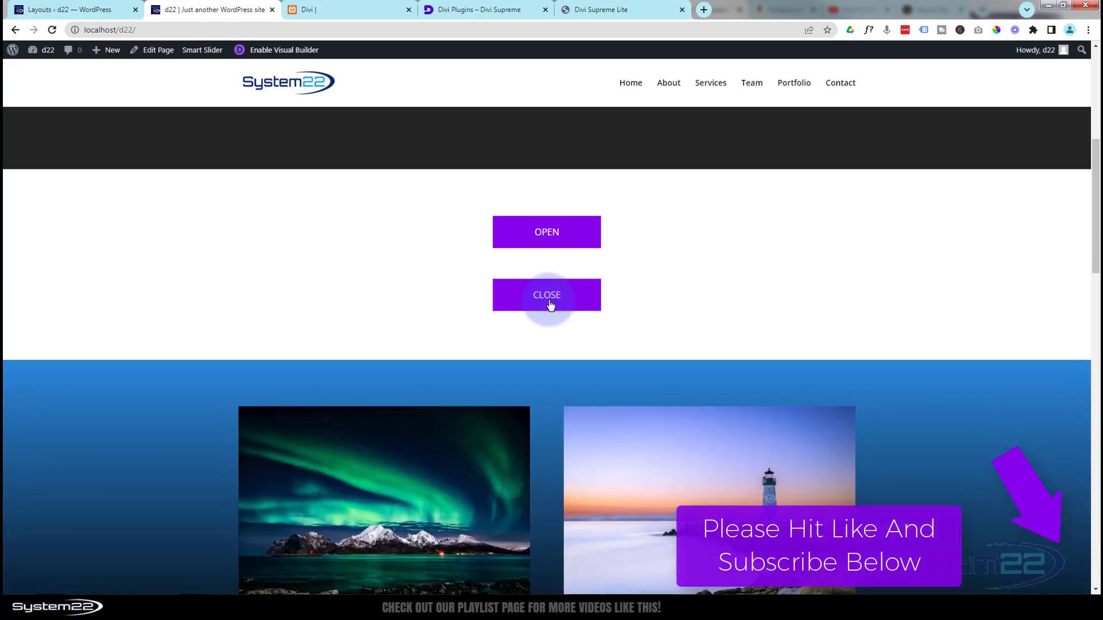